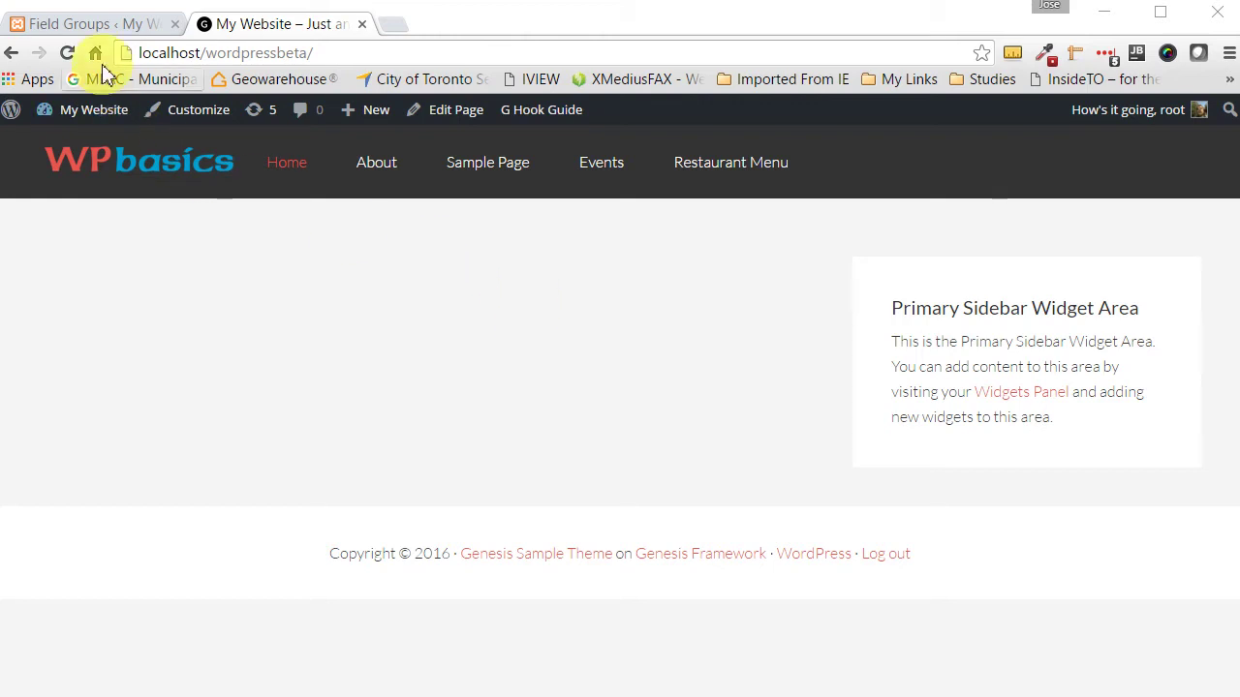
Step: Switch to the WordPress admin and open the Home front page for editing to examine its content editor
{"action": "left_click", "coordinate": [112, 24]}
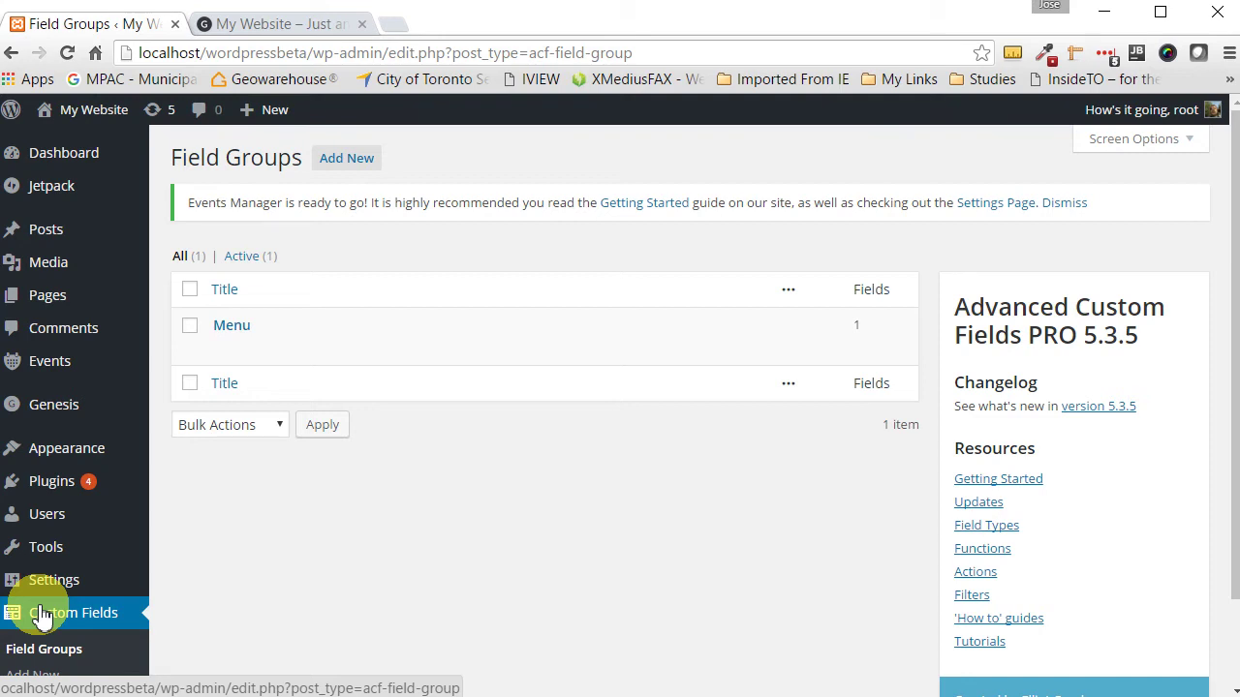
{"action": "mouse_move", "coordinate": [56, 306]}
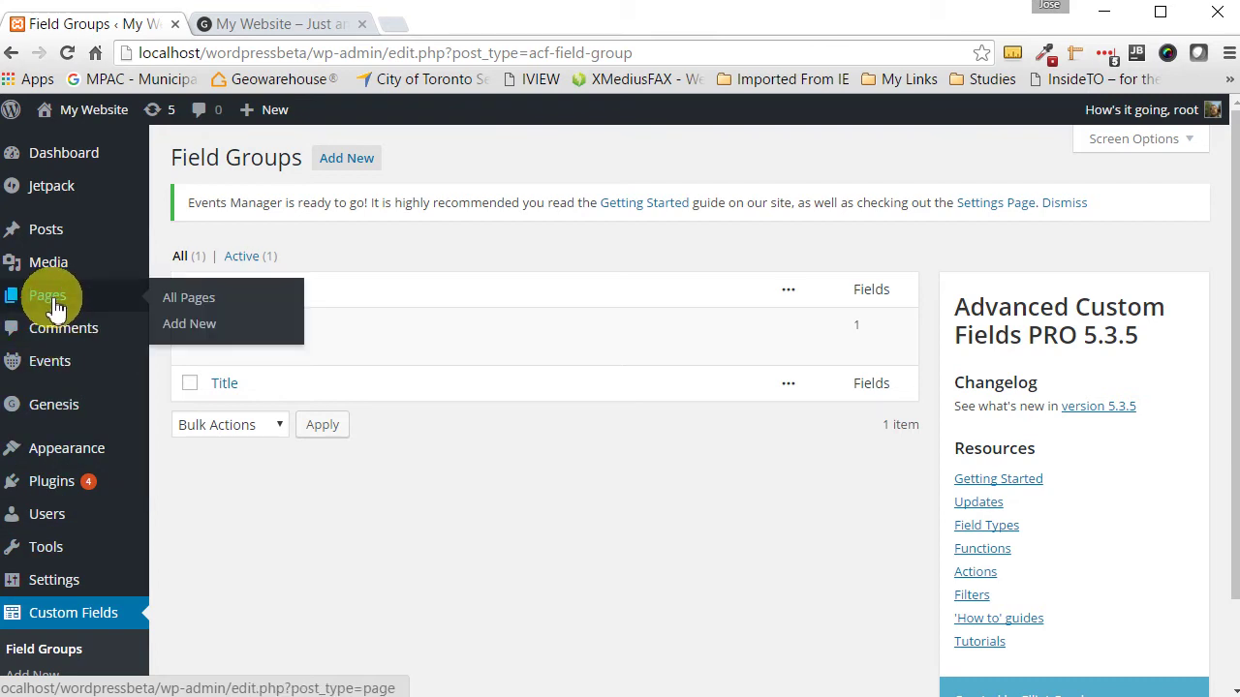
{"action": "left_click", "coordinate": [54, 306]}
{"action": "scroll", "coordinate": [362, 491], "scroll_direction": "down", "scroll_amount": 4}
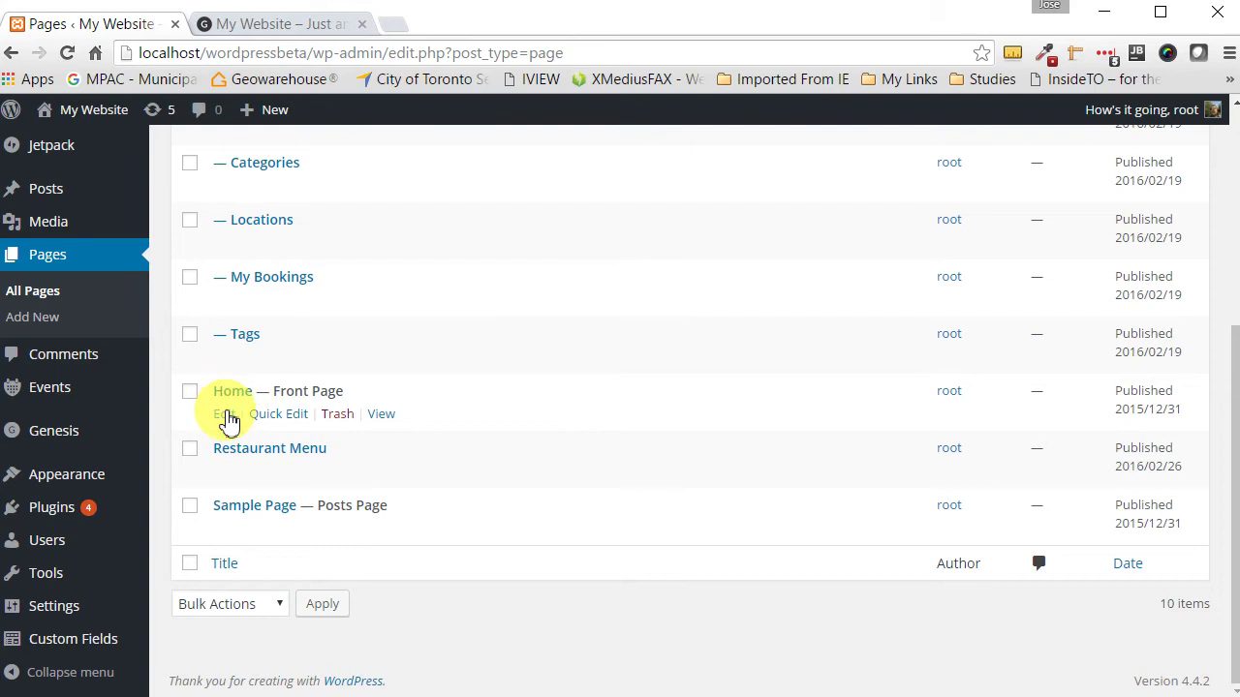
{"action": "left_click", "coordinate": [226, 416]}
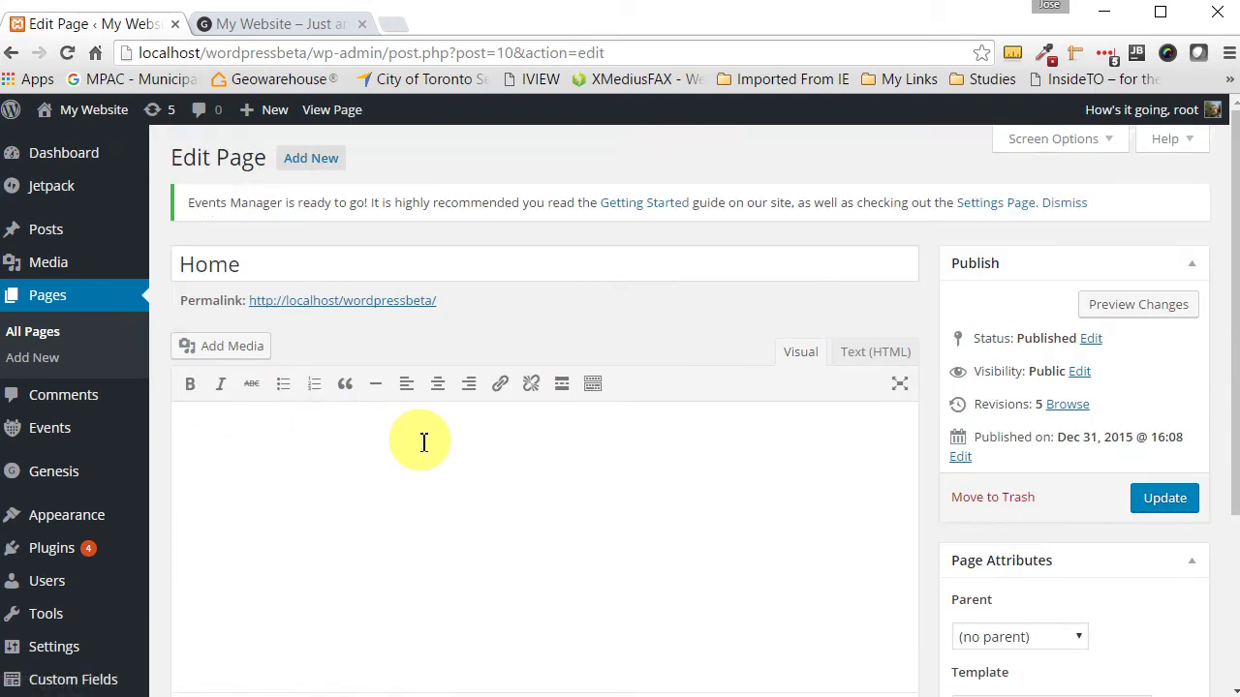
{"action": "scroll", "coordinate": [429, 459], "scroll_direction": "down", "scroll_amount": 3}
{"action": "scroll", "coordinate": [424, 465], "scroll_direction": "up", "scroll_amount": 3}
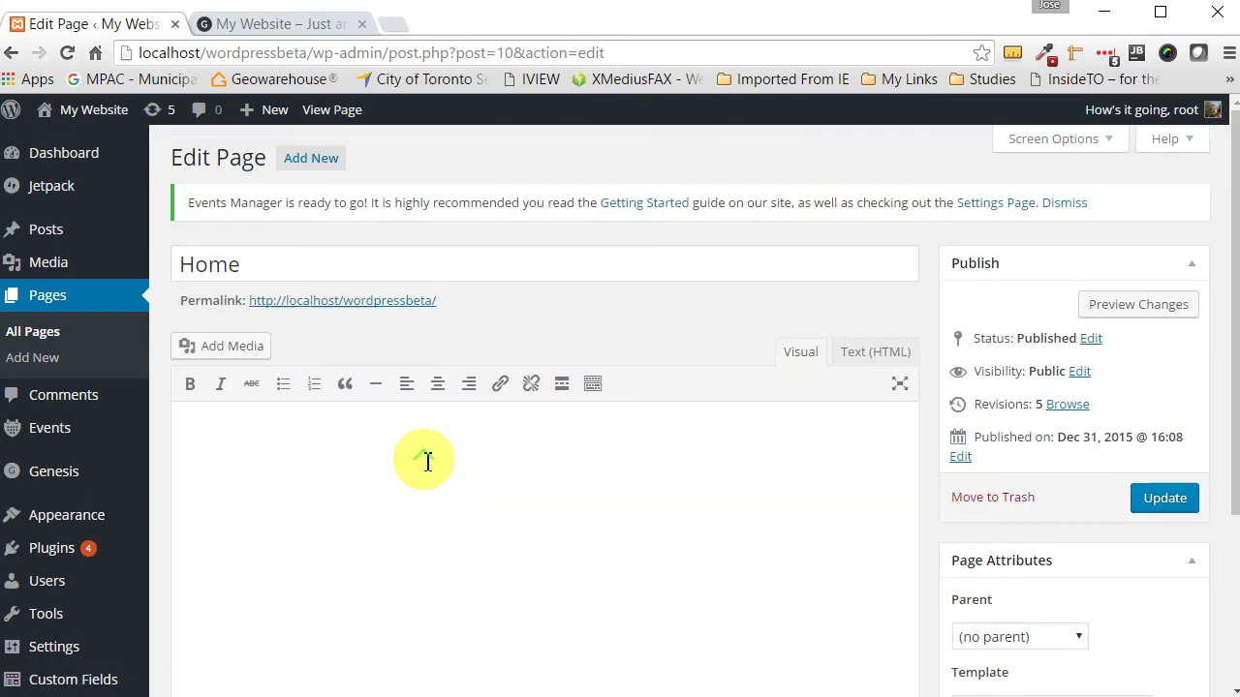
{"action": "scroll", "coordinate": [427, 462], "scroll_direction": "down", "scroll_amount": 1}
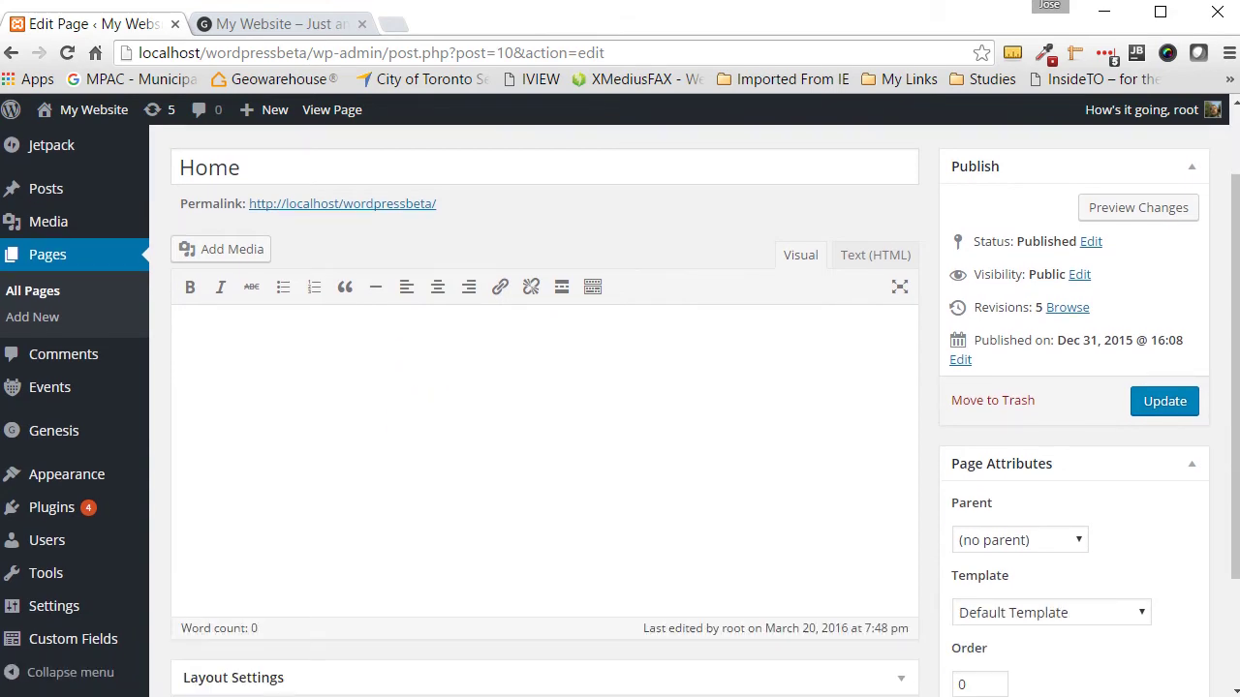
Step: Create a new custom field group titled "Flexible Content"
{"action": "mouse_move", "coordinate": [92, 649]}
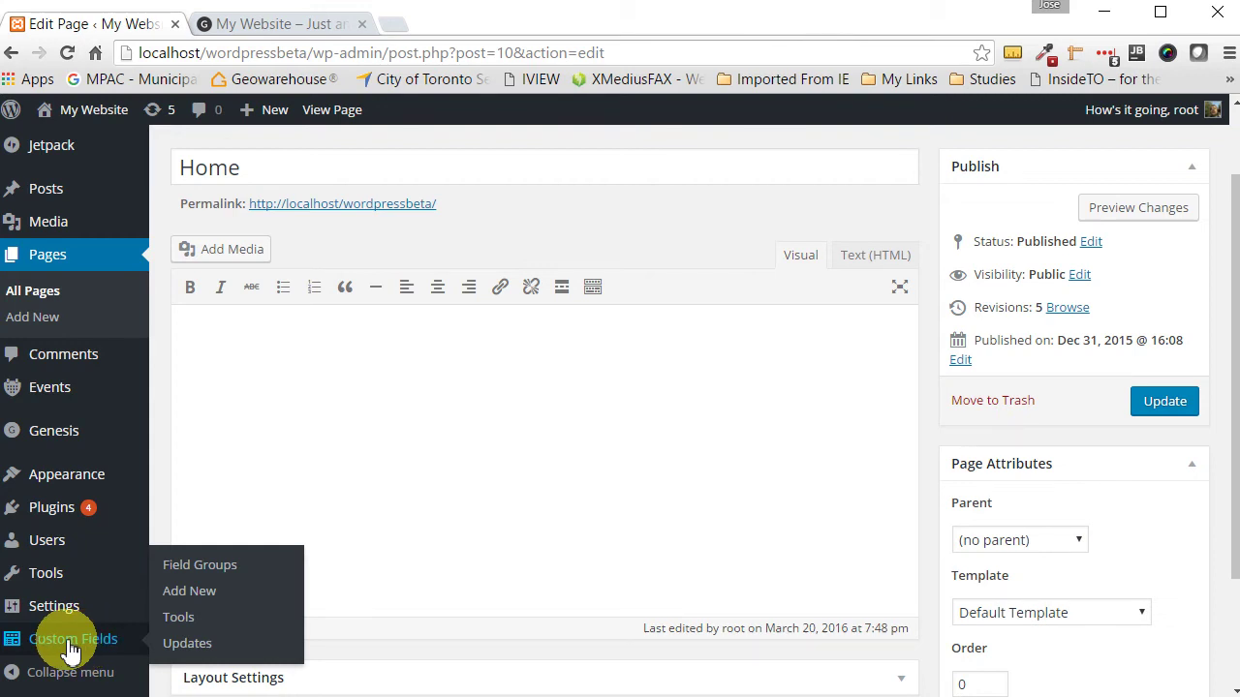
{"action": "left_click", "coordinate": [70, 649]}
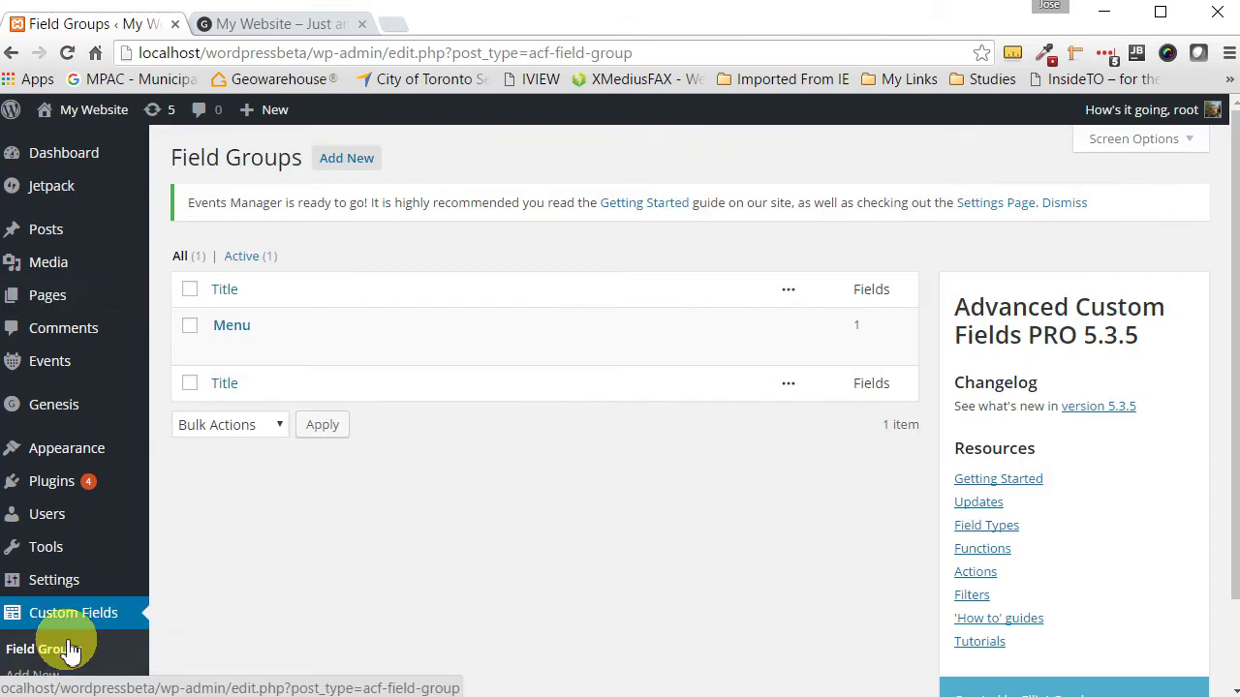
{"action": "left_click", "coordinate": [345, 160]}
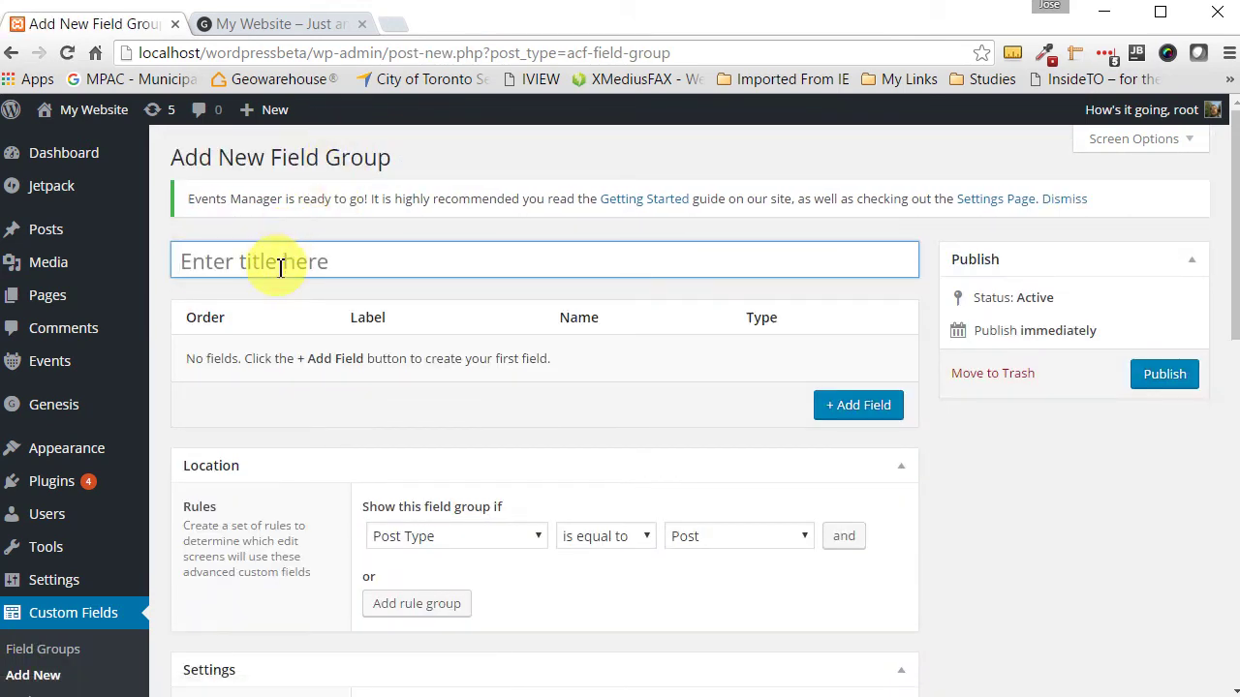
{"action": "left_click", "coordinate": [337, 261]}
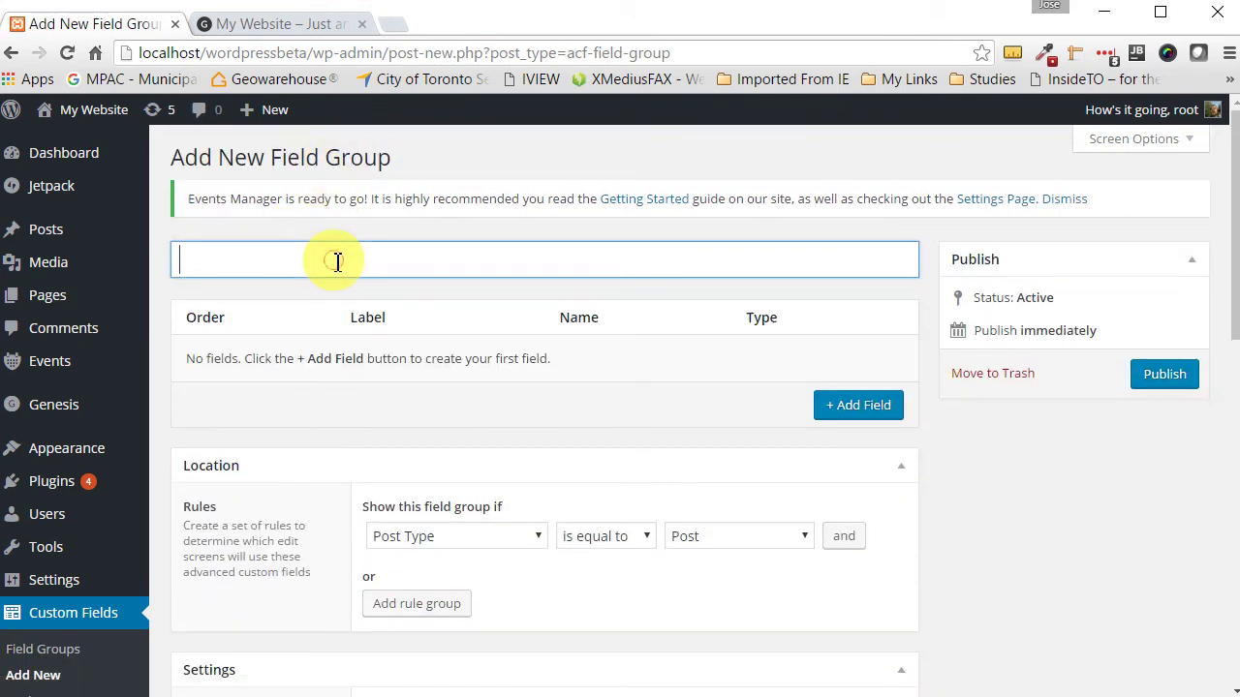
{"action": "type", "text": "Flexible Content"}
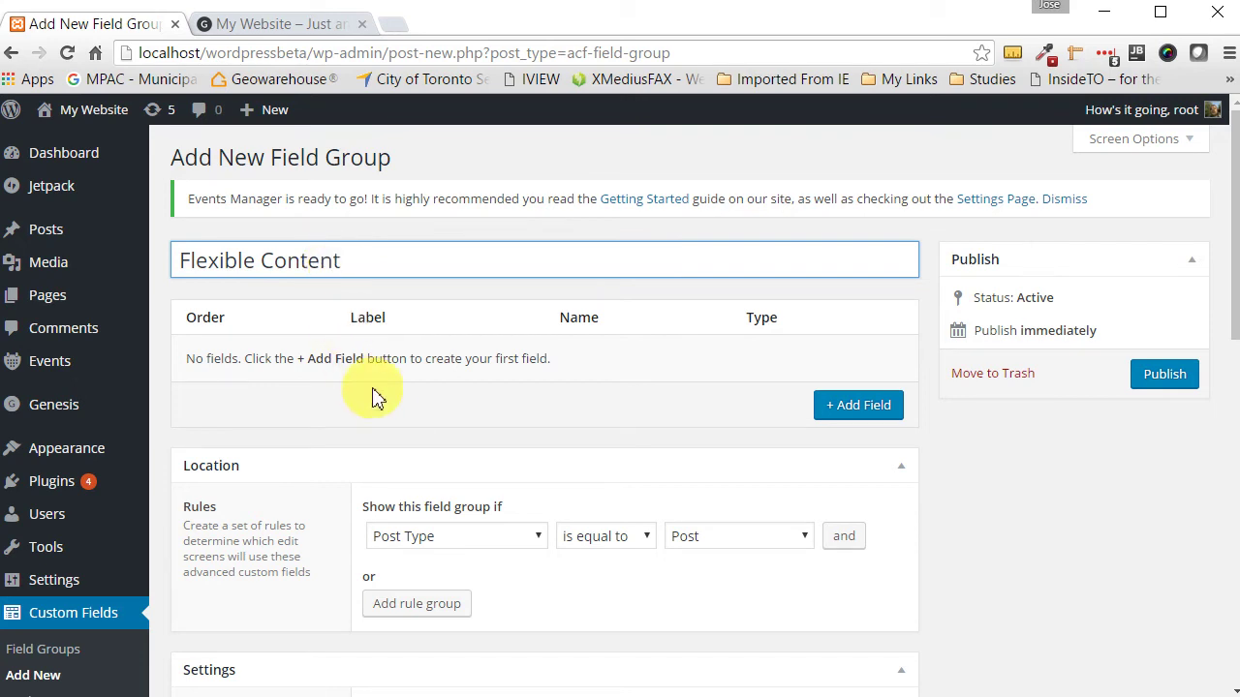
Step: Set the field group's location rule to show it if Page is equal to Home
{"action": "scroll", "coordinate": [379, 404], "scroll_direction": "down", "scroll_amount": 2}
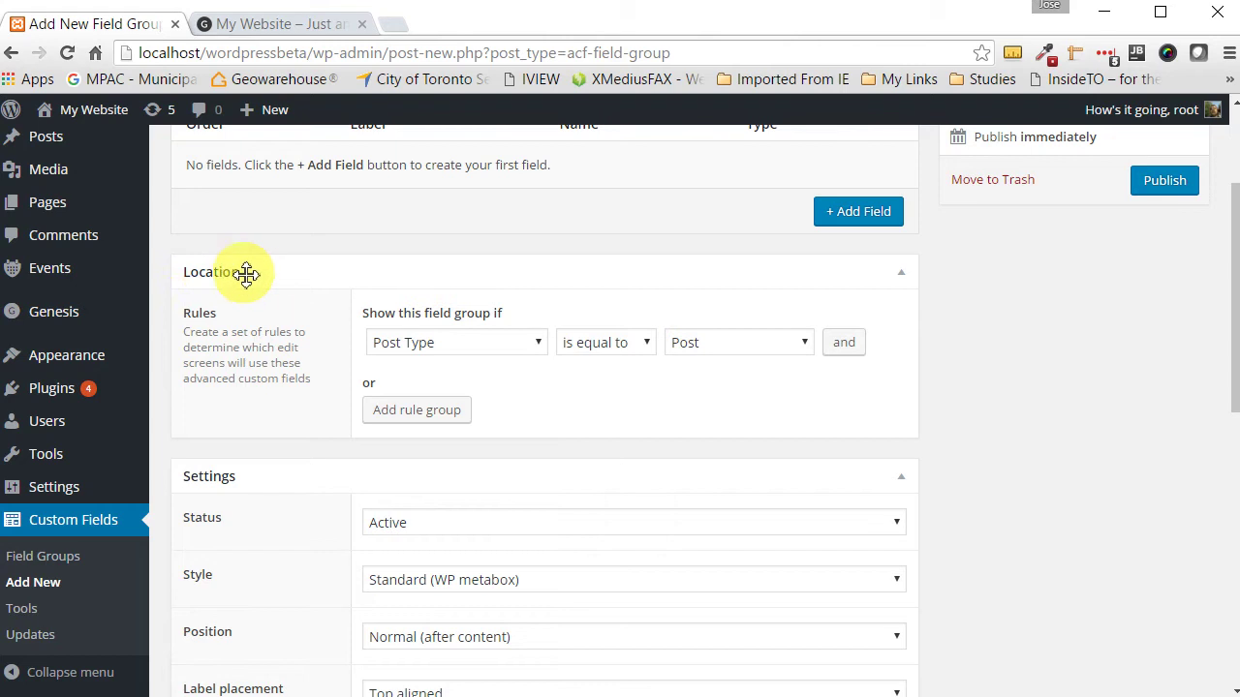
{"action": "left_click", "coordinate": [539, 346]}
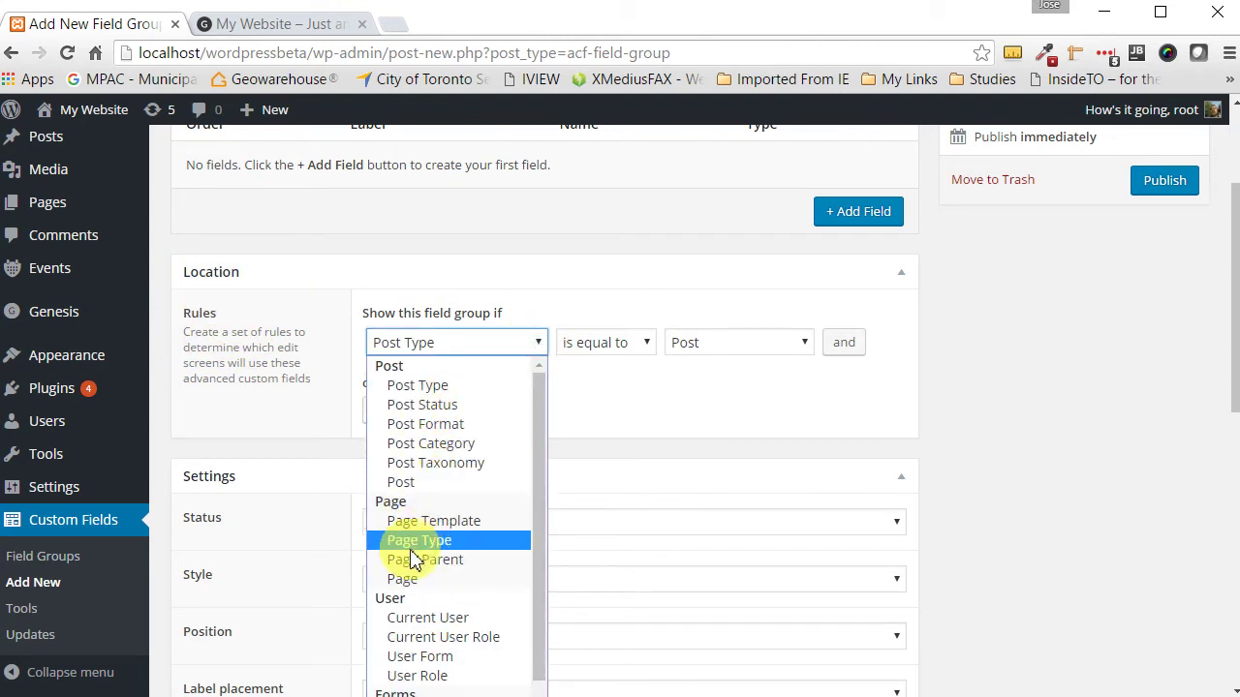
{"action": "left_click", "coordinate": [406, 584]}
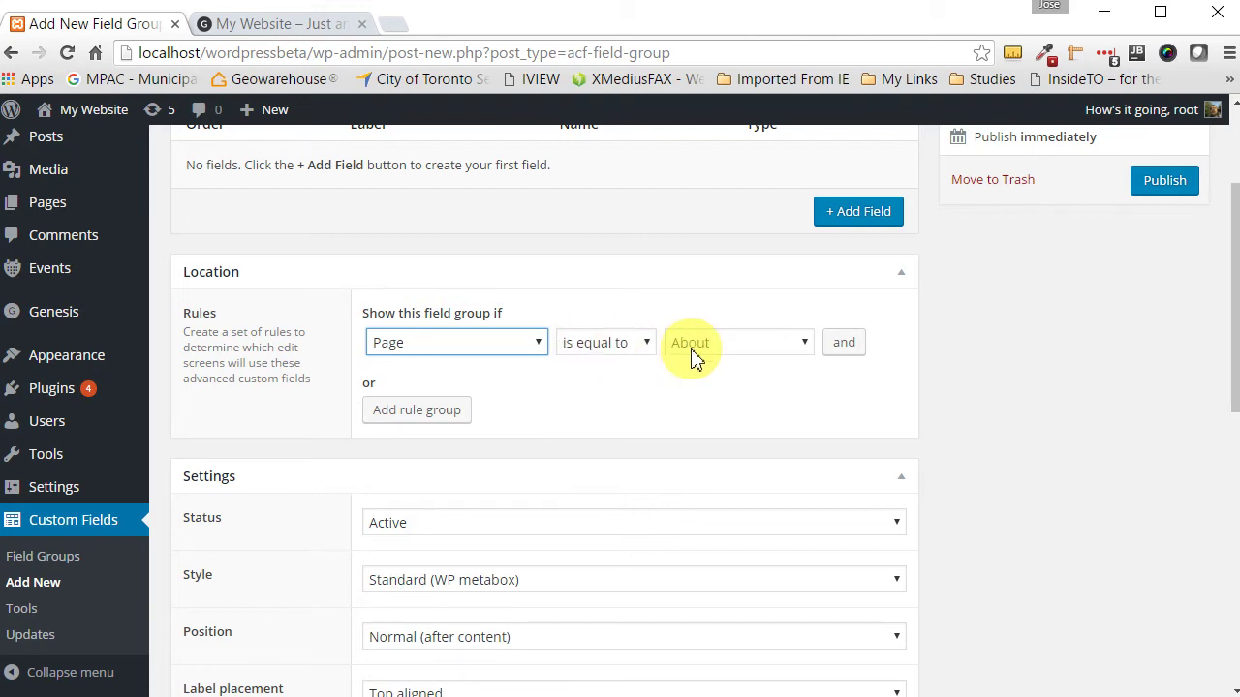
{"action": "left_click", "coordinate": [806, 352]}
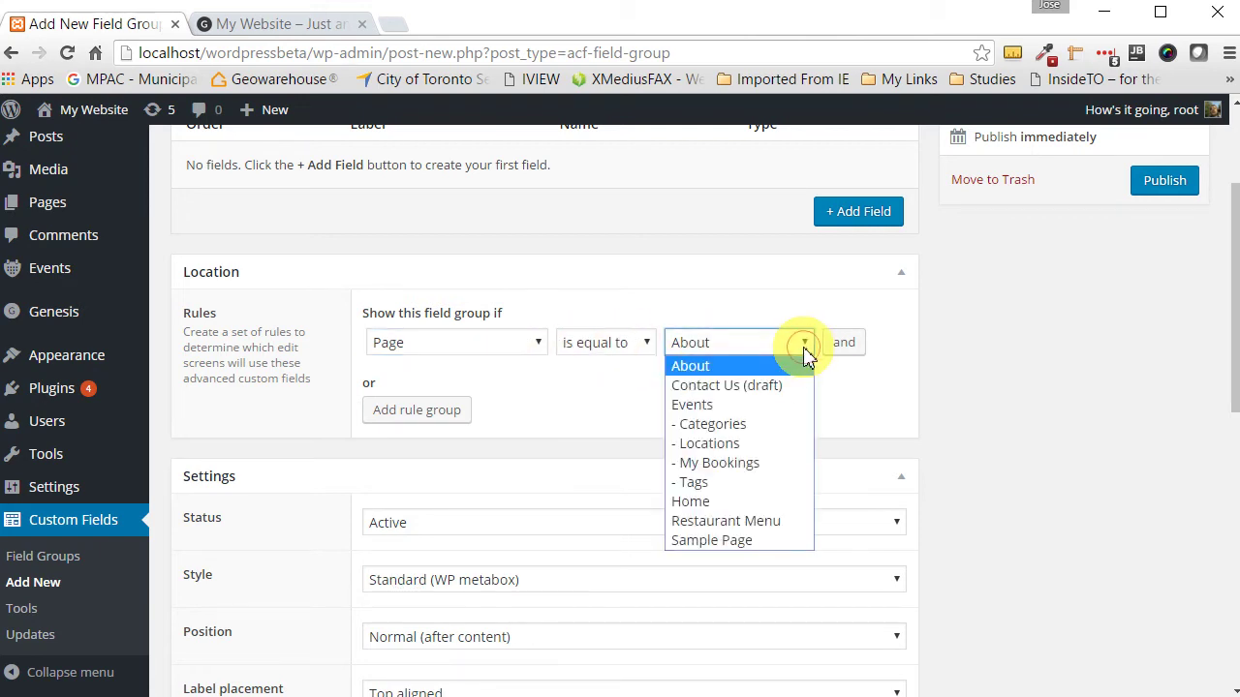
{"action": "left_click", "coordinate": [697, 501]}
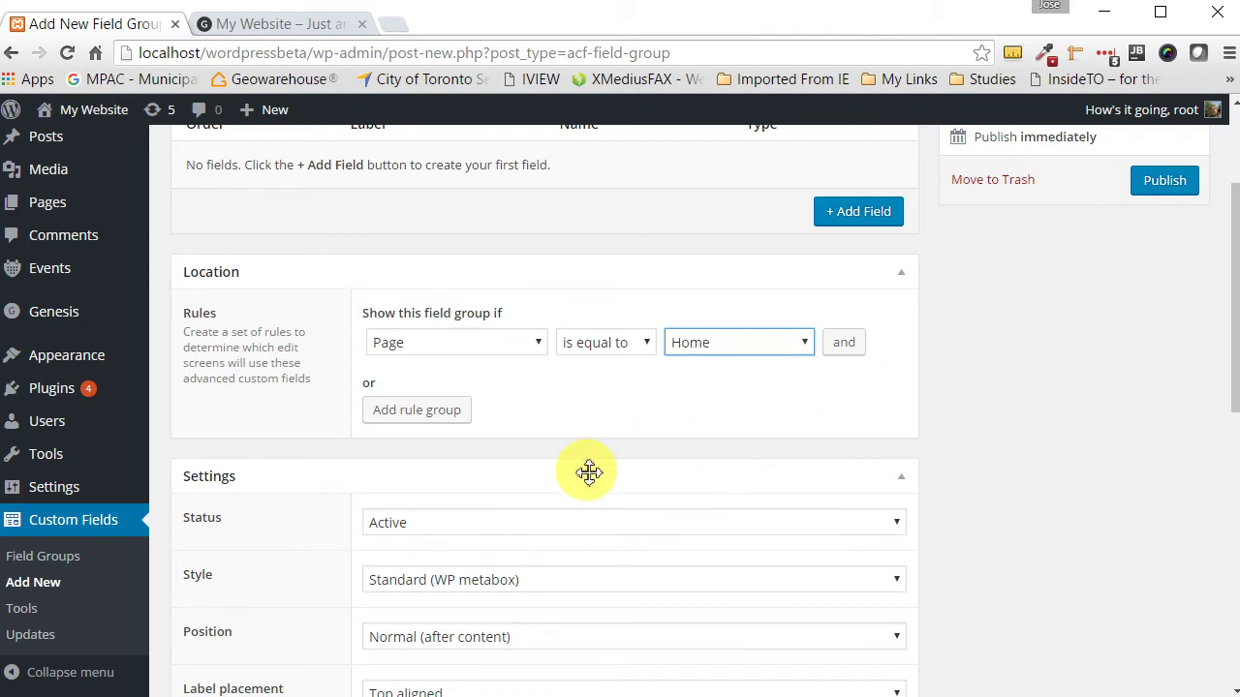
Step: Hide every listed item except Page Attributes from the edit screen in the field group settings
{"action": "scroll", "coordinate": [564, 469], "scroll_direction": "down", "scroll_amount": 8}
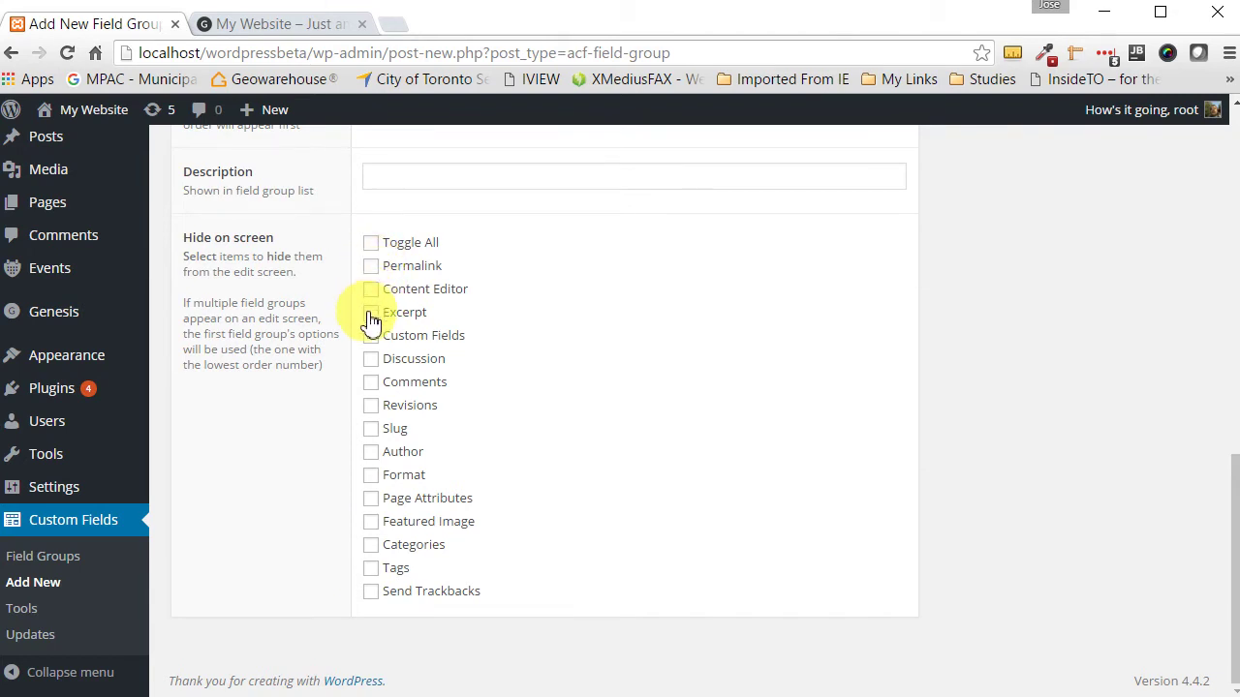
{"action": "left_click", "coordinate": [373, 244]}
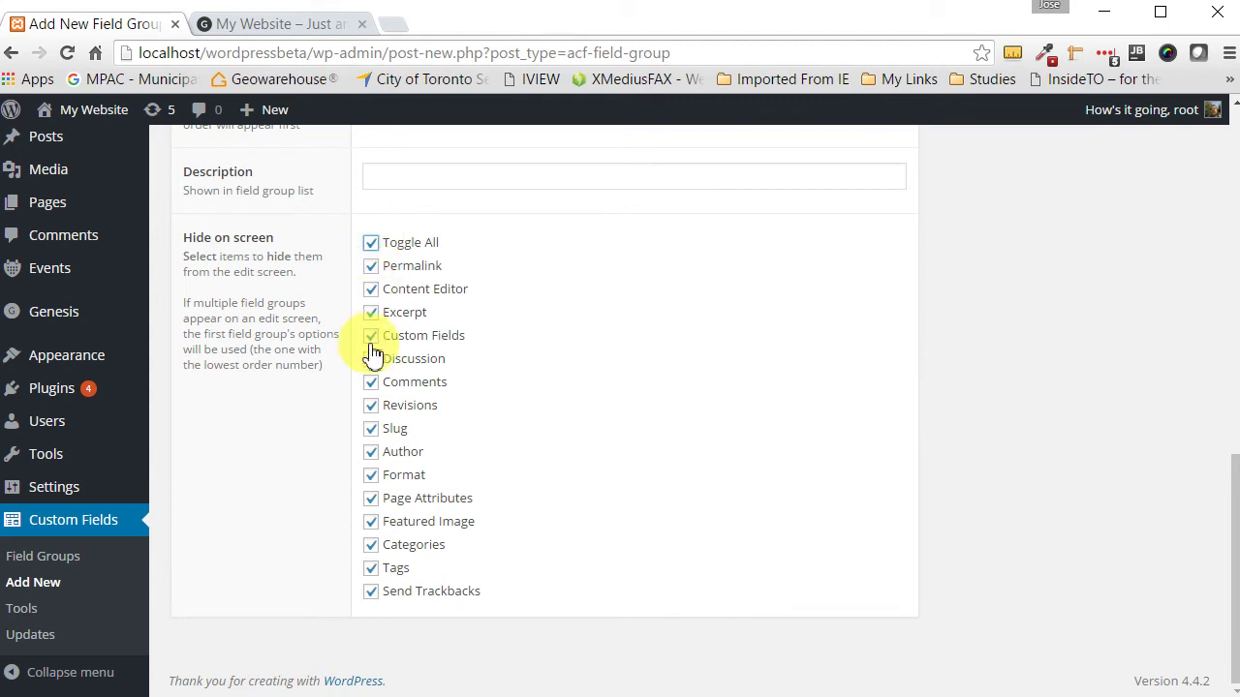
{"action": "left_click", "coordinate": [374, 500]}
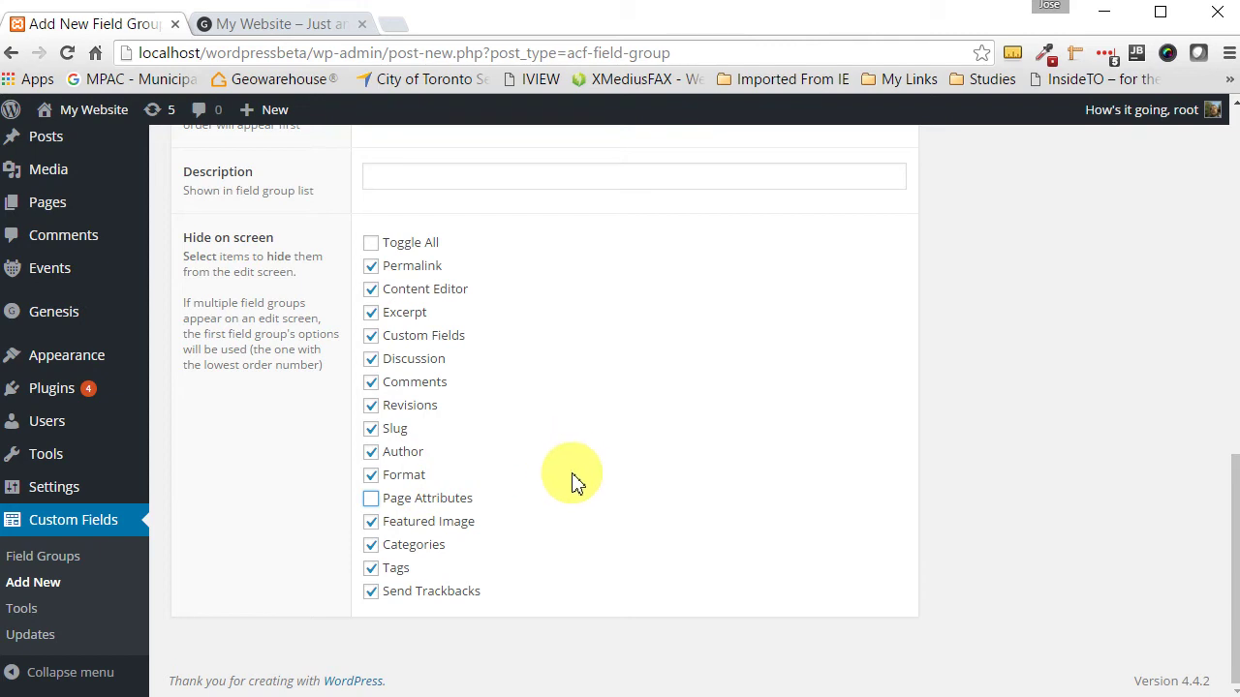
Step: Add a first field to the group with the label "Flexible Content"
{"action": "scroll", "coordinate": [572, 481], "scroll_direction": "up", "scroll_amount": 4}
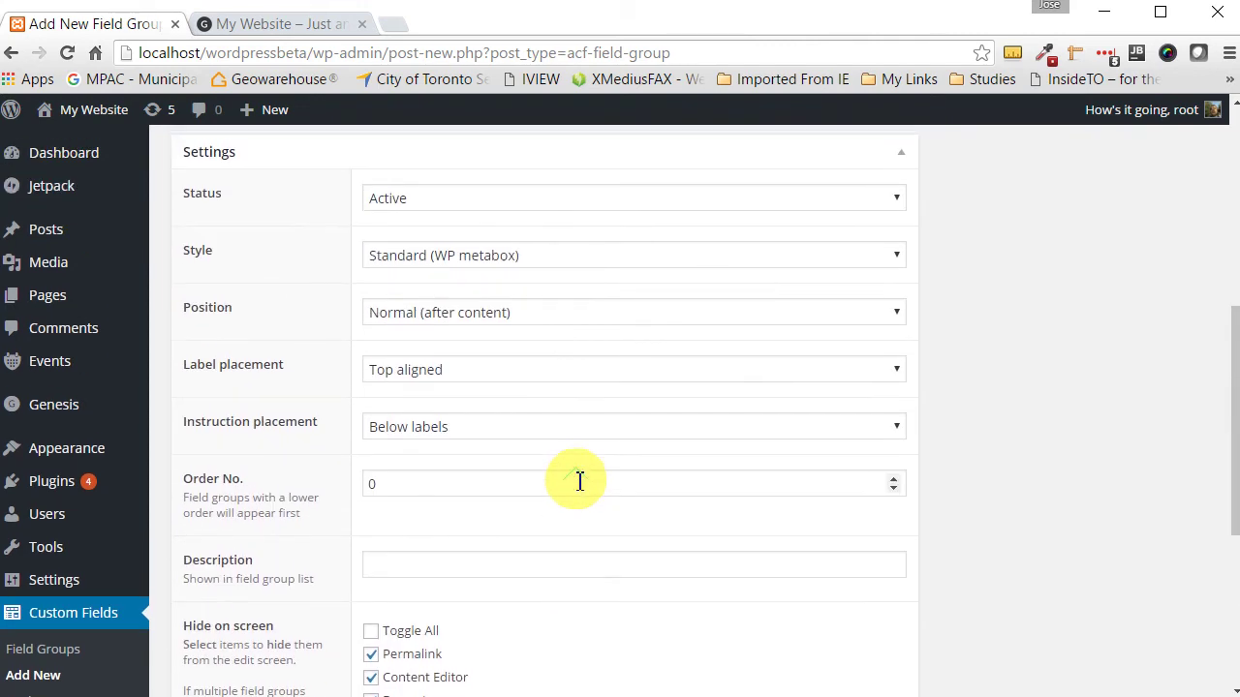
{"action": "scroll", "coordinate": [579, 481], "scroll_direction": "up", "scroll_amount": 4}
{"action": "scroll", "coordinate": [581, 484], "scroll_direction": "up", "scroll_amount": 1}
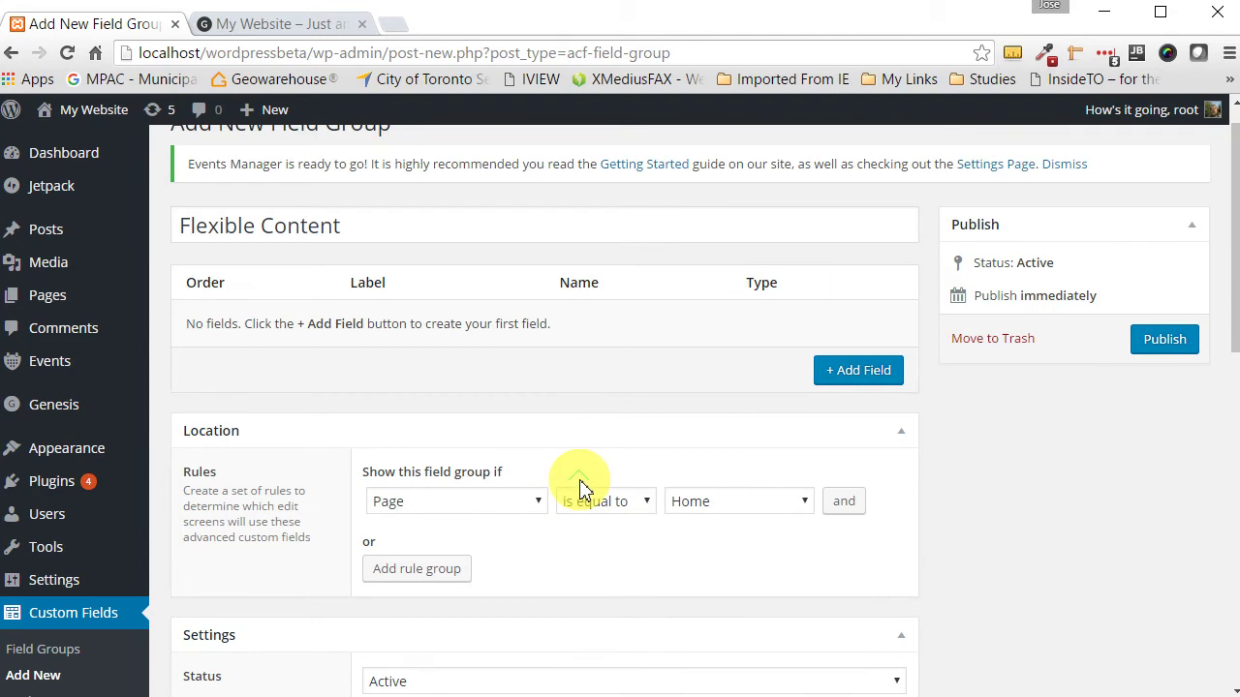
{"action": "scroll", "coordinate": [579, 484], "scroll_direction": "up", "scroll_amount": 1}
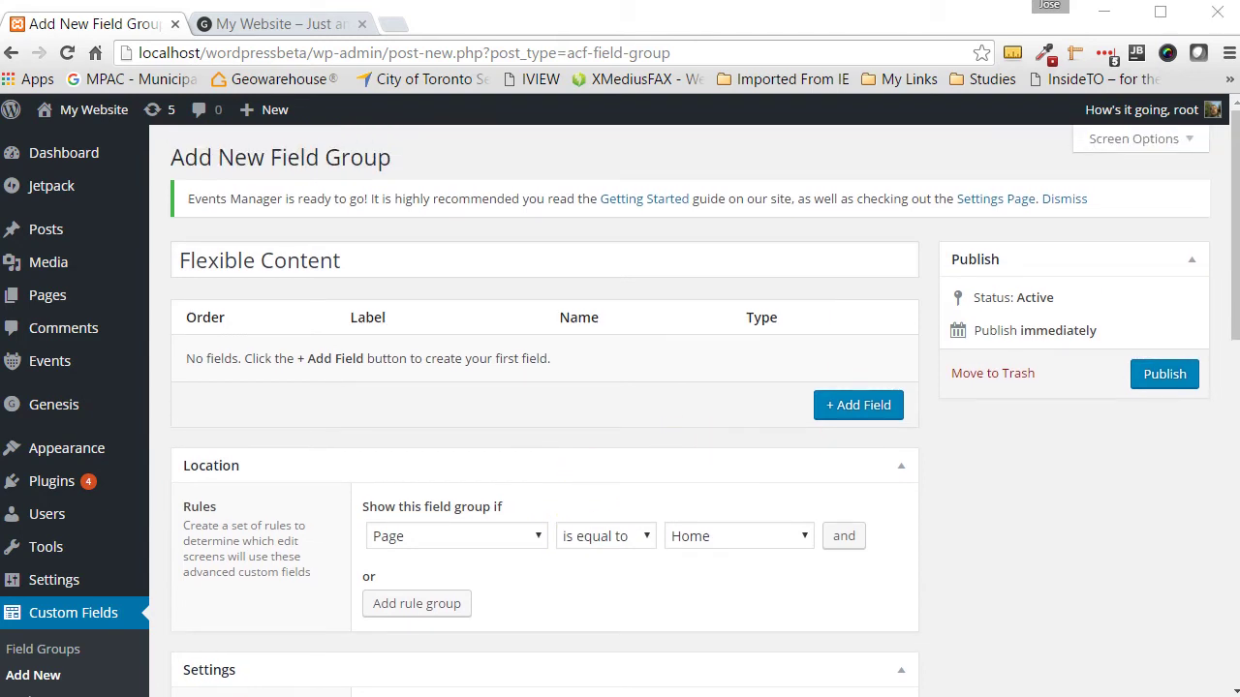
{"action": "left_click", "coordinate": [876, 415]}
{"action": "scroll", "coordinate": [650, 438], "scroll_direction": "down", "scroll_amount": 1}
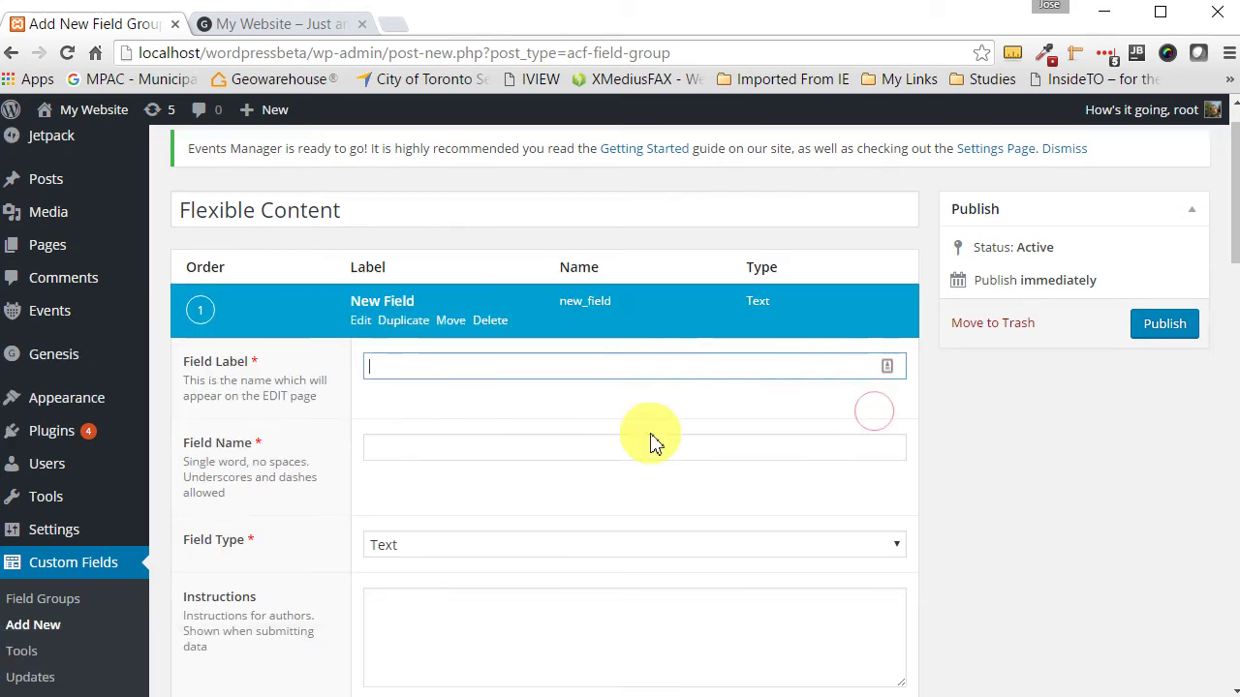
{"action": "scroll", "coordinate": [651, 438], "scroll_direction": "down", "scroll_amount": 1}
{"action": "left_click", "coordinate": [462, 223]}
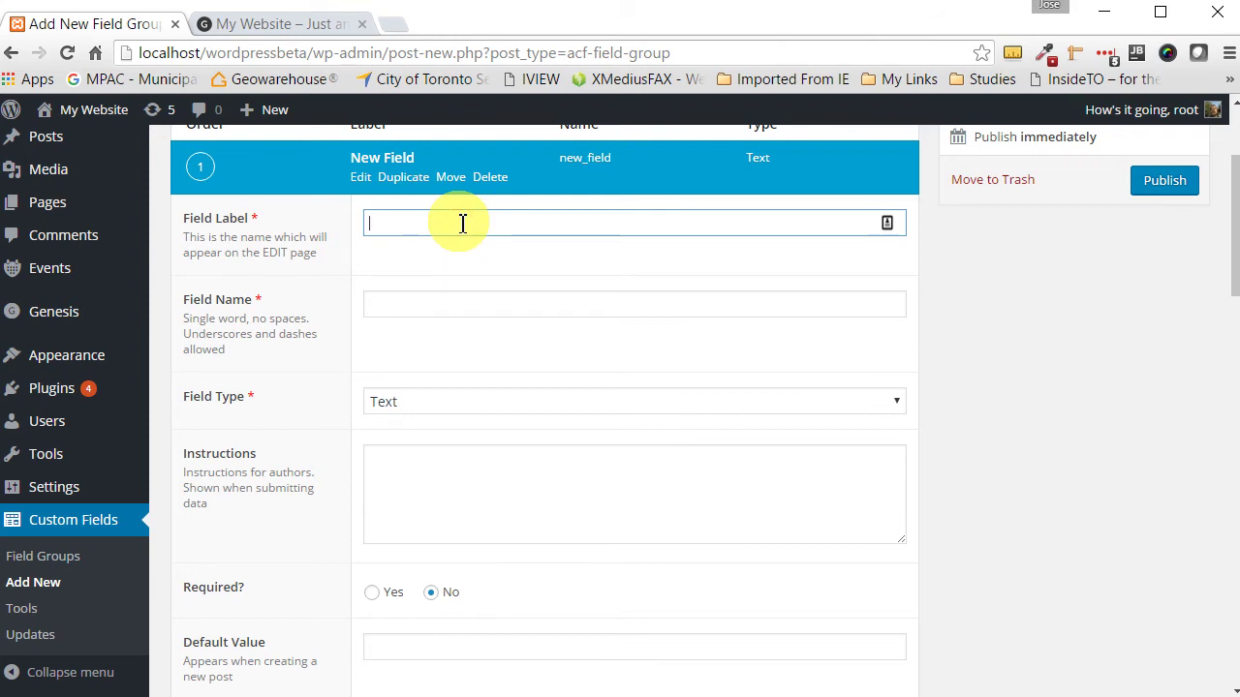
{"action": "type", "text": "Flexible Content"}
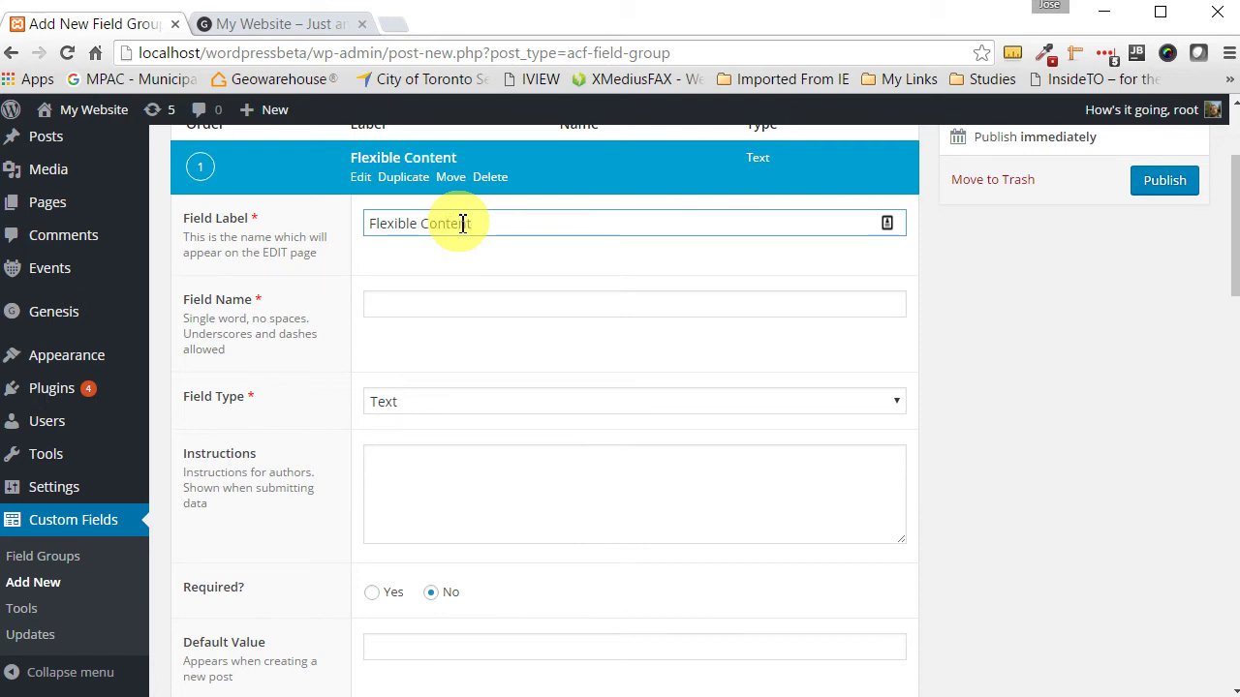
{"action": "key", "text": "Tab"}
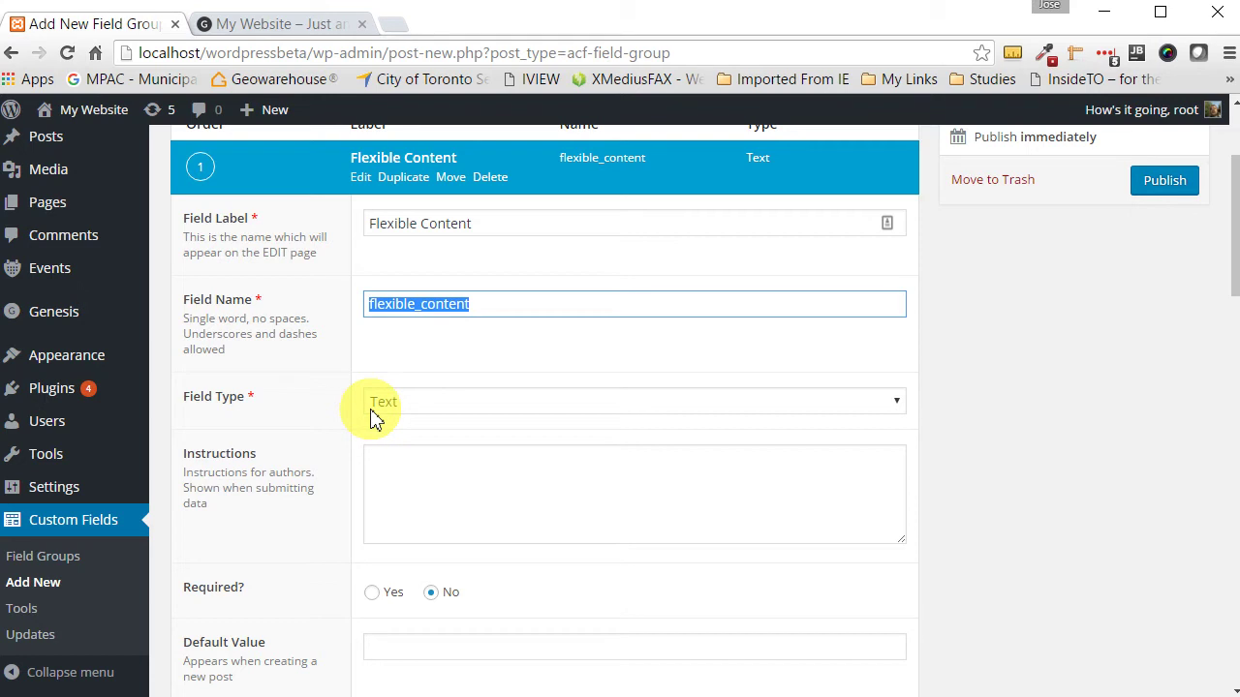
Step: Set the new field's type to Flexible Content from the Layout category
{"action": "left_click", "coordinate": [896, 403]}
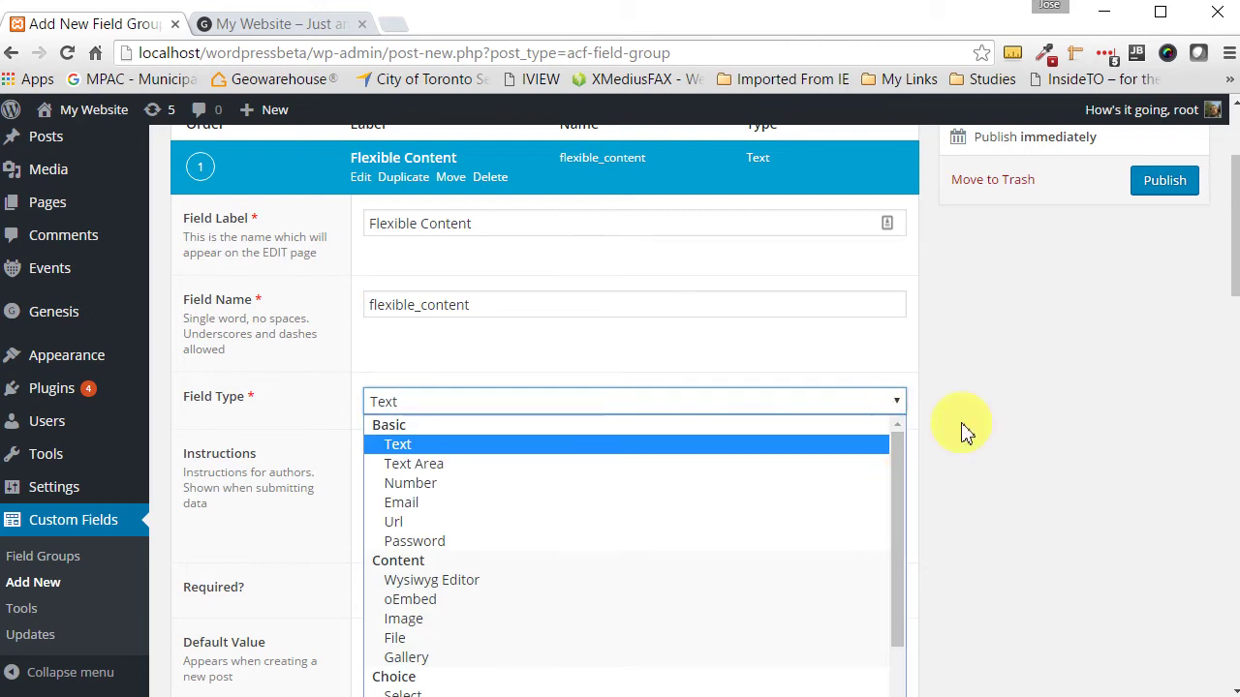
{"action": "left_click_drag", "start_coordinate": [1232, 242], "coordinate": [1217, 277]}
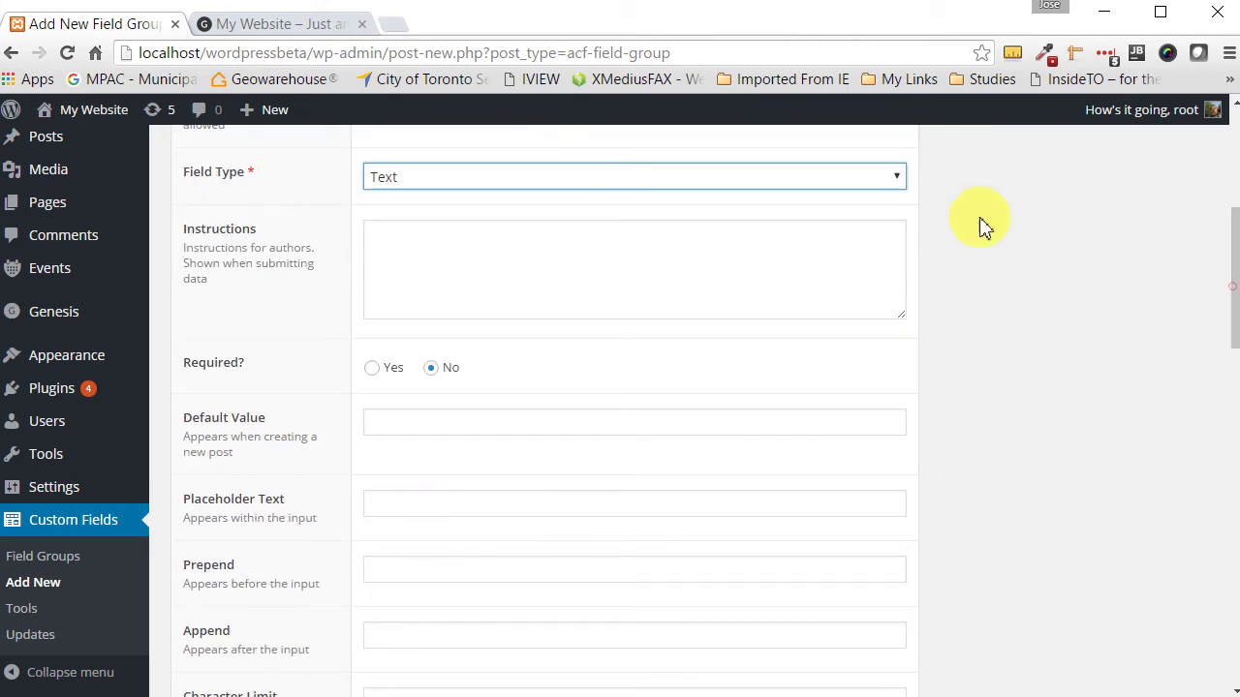
{"action": "left_click", "coordinate": [891, 178]}
{"action": "left_click_drag", "start_coordinate": [897, 299], "coordinate": [891, 532]}
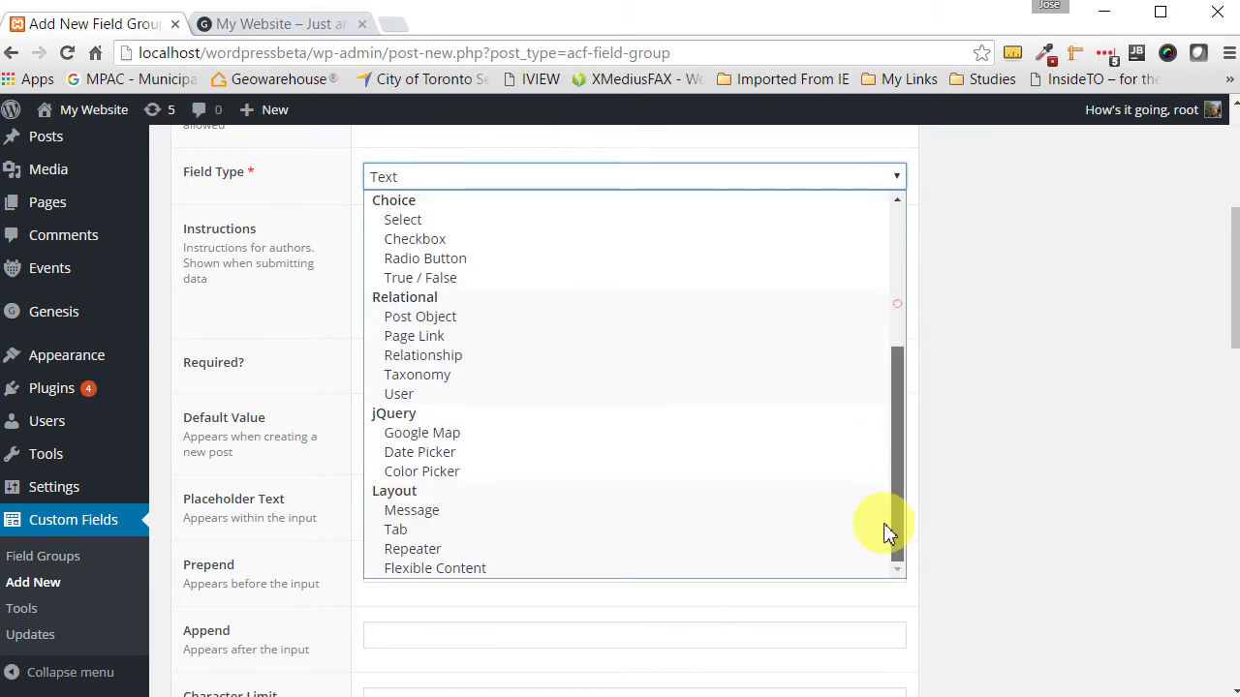
{"action": "left_click", "coordinate": [408, 571]}
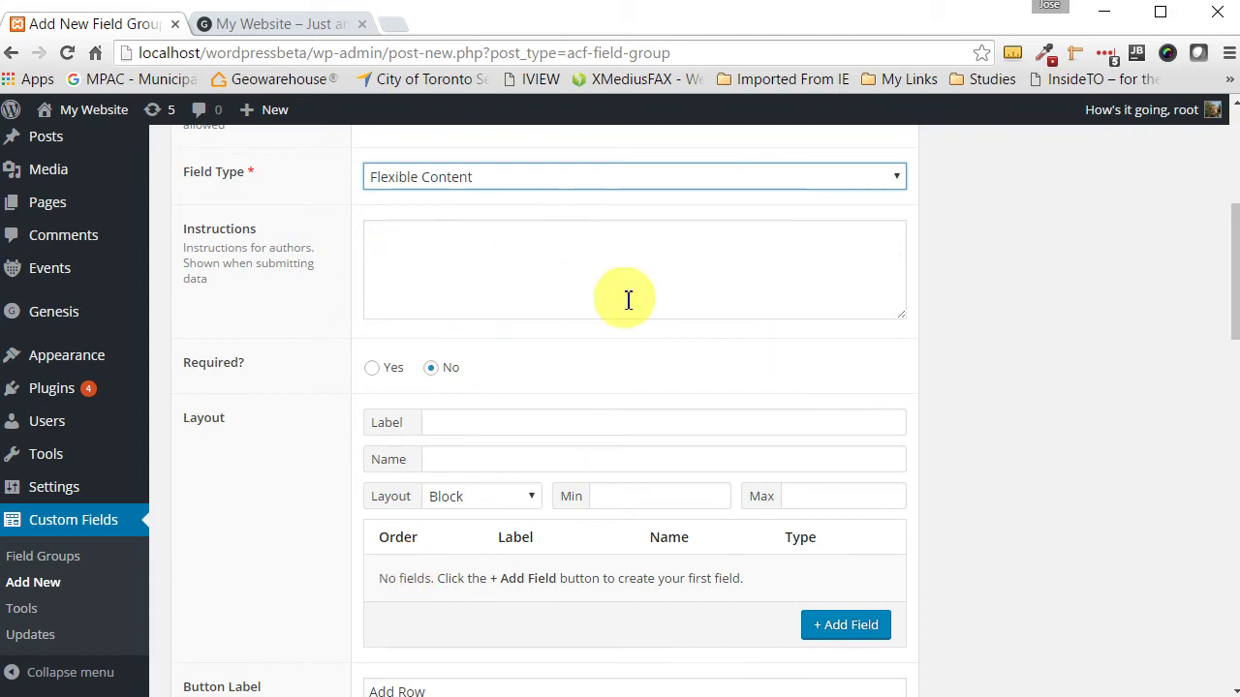
Step: Label the flexible content field's first layout "Hero" and accept its generated name
{"action": "scroll", "coordinate": [587, 351], "scroll_direction": "down", "scroll_amount": 1}
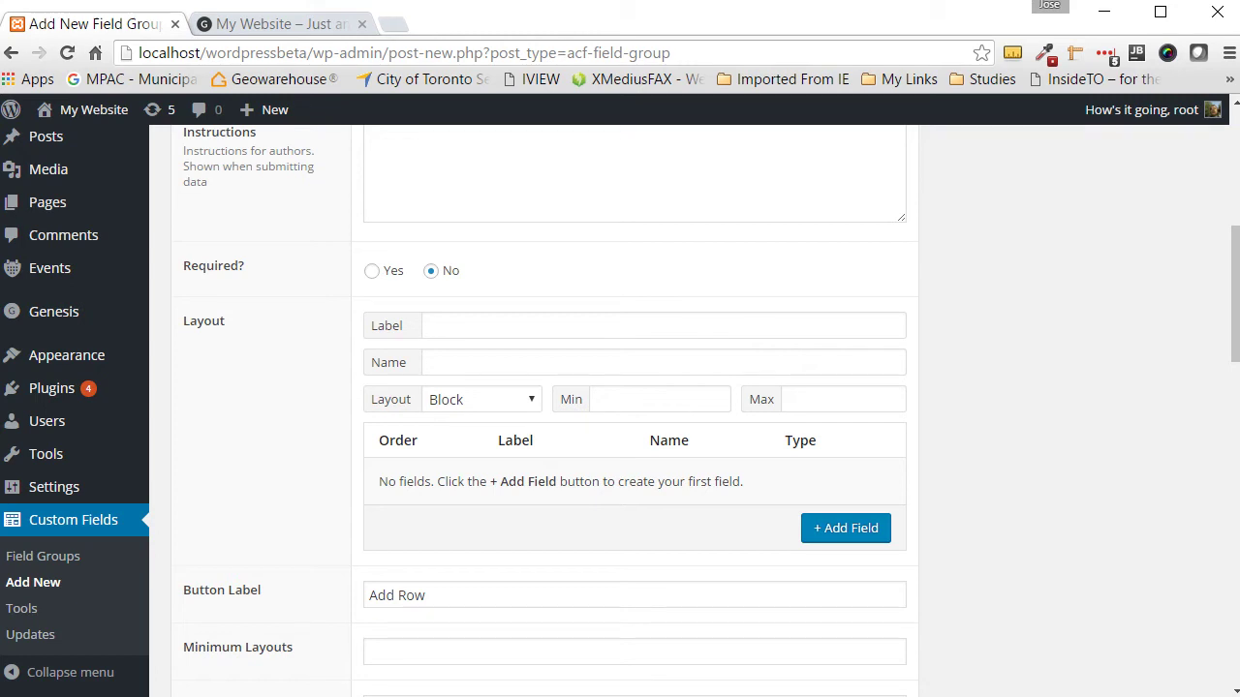
{"action": "left_click", "coordinate": [465, 326]}
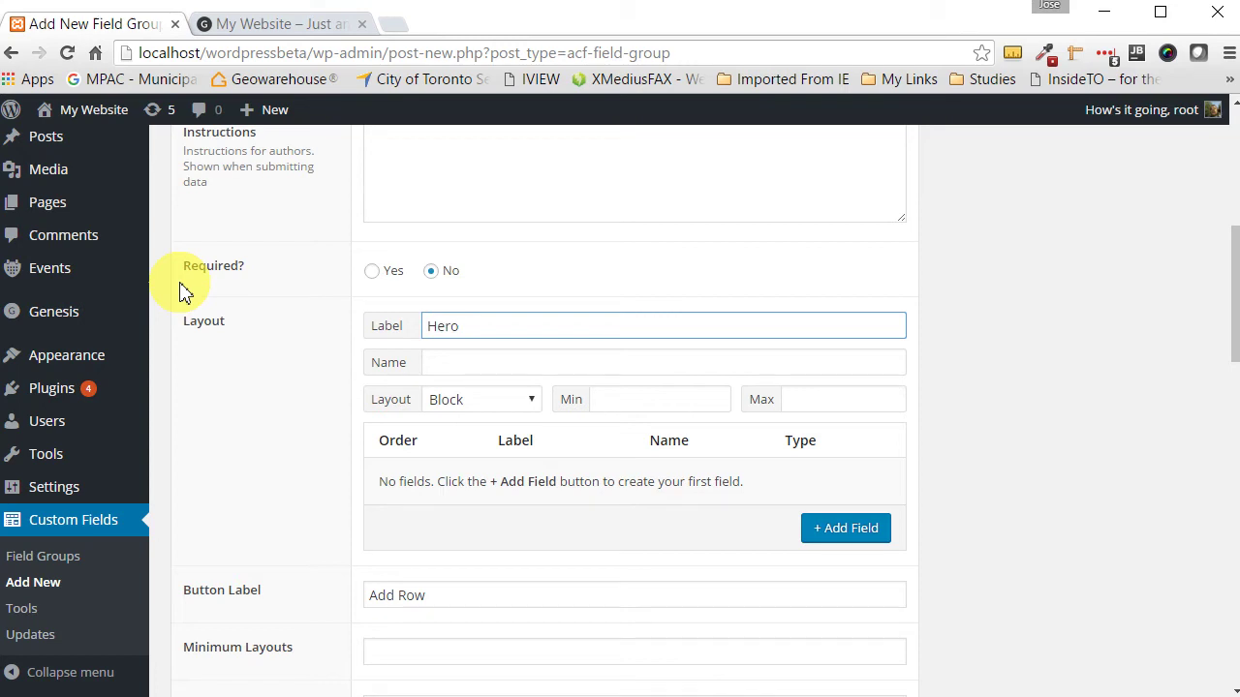
{"action": "type", "text": "Hero"}
{"action": "key", "text": "Tab"}
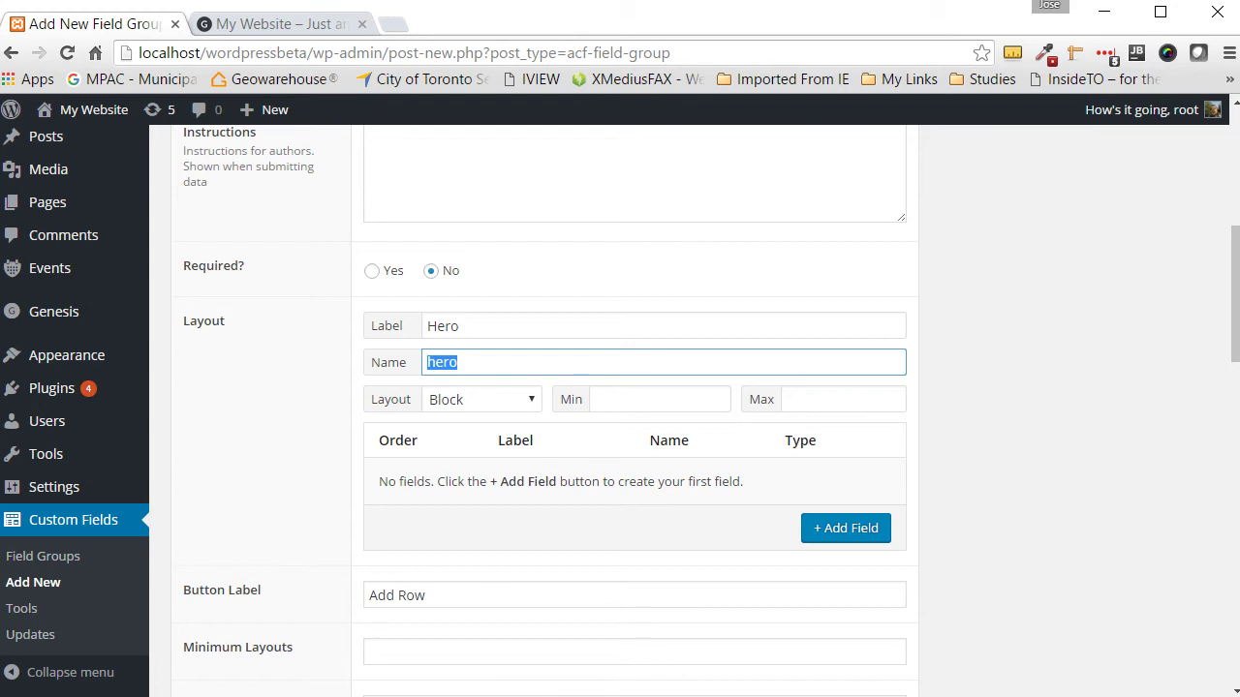
Step: Change the flexible content field's button label to "Add Secton"
{"action": "left_click", "coordinate": [451, 596]}
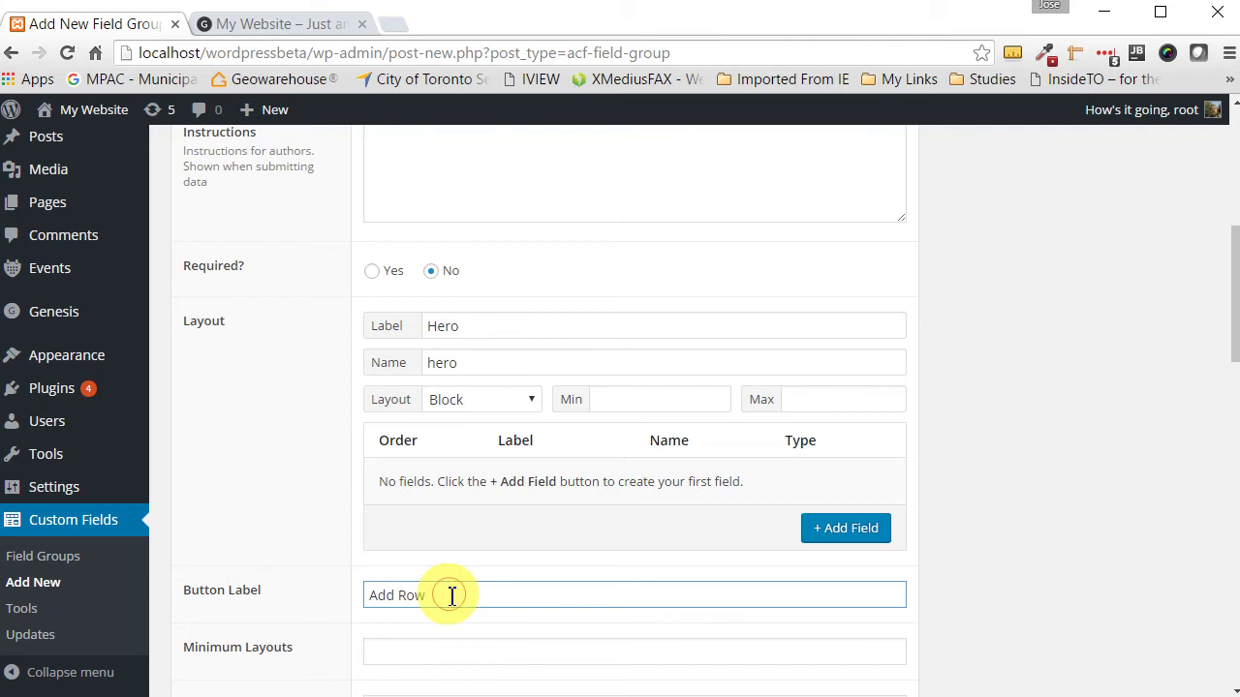
{"action": "key", "text": "BackSpace"}
{"action": "key", "text": "BackSpace"}
{"action": "key", "text": "BackSpace"}
{"action": "type", "text": "Secton"}
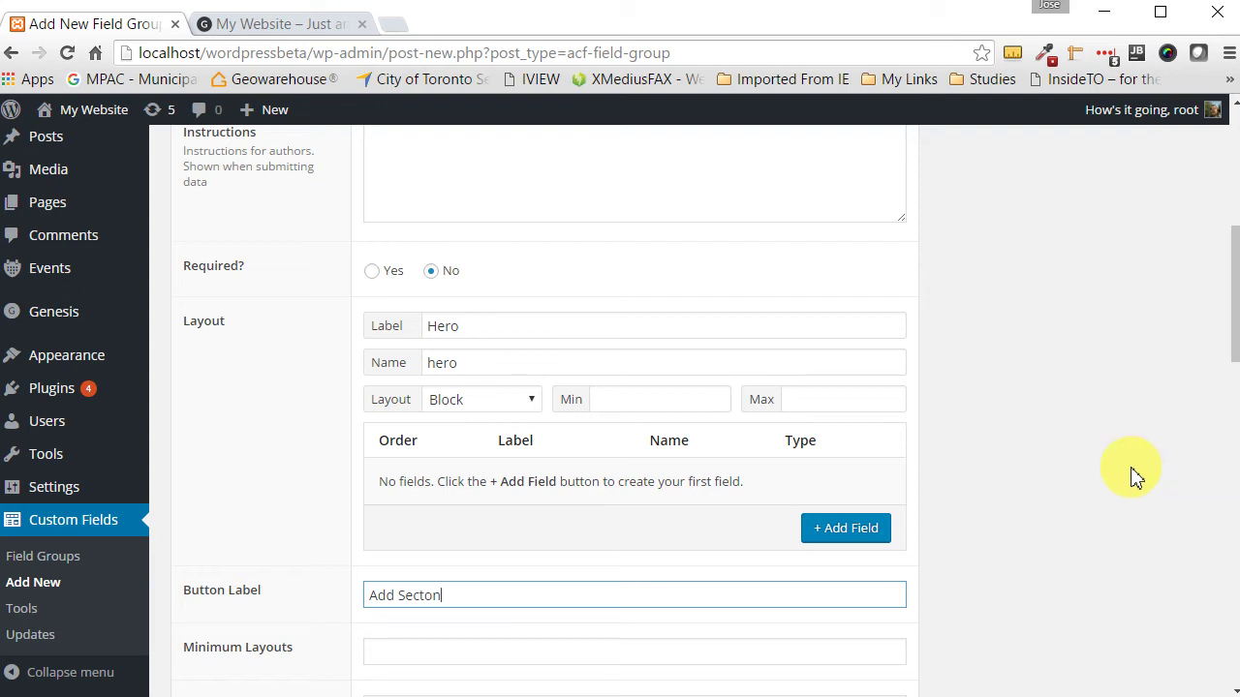
Step: Add a first field to the Hero layout with the label "Hero Image" and accept its generated name
{"action": "left_click", "coordinate": [849, 537]}
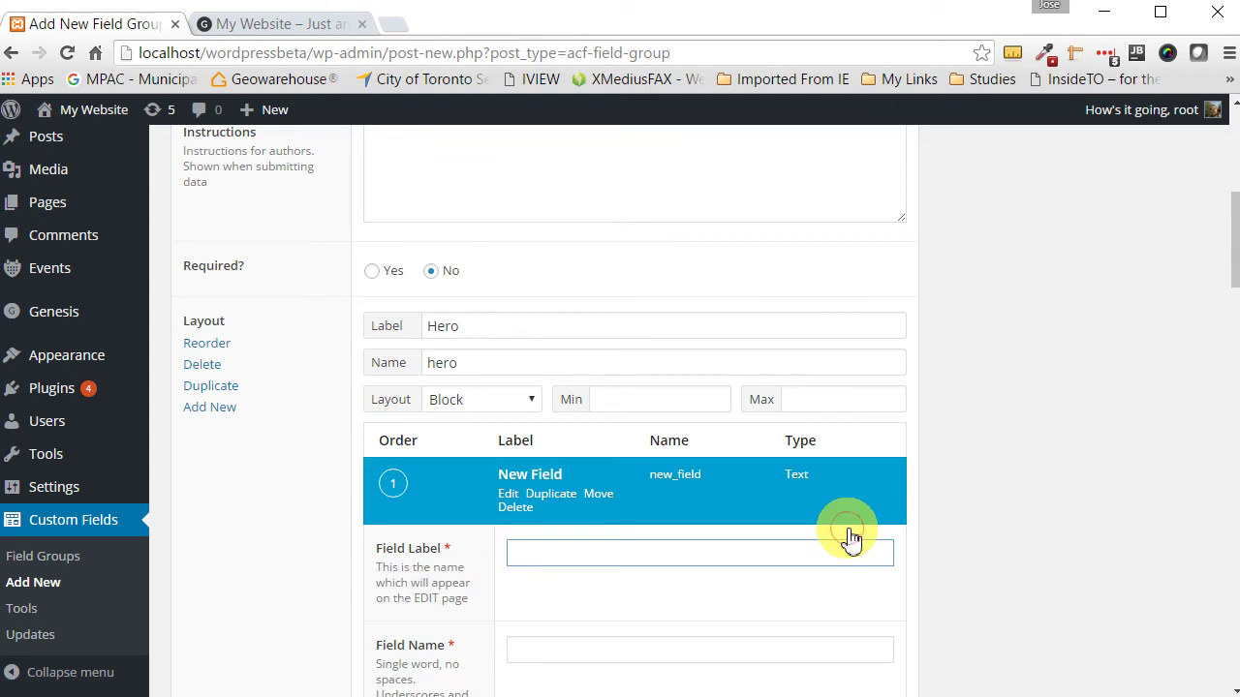
{"action": "scroll", "coordinate": [881, 523], "scroll_direction": "down", "scroll_amount": 7}
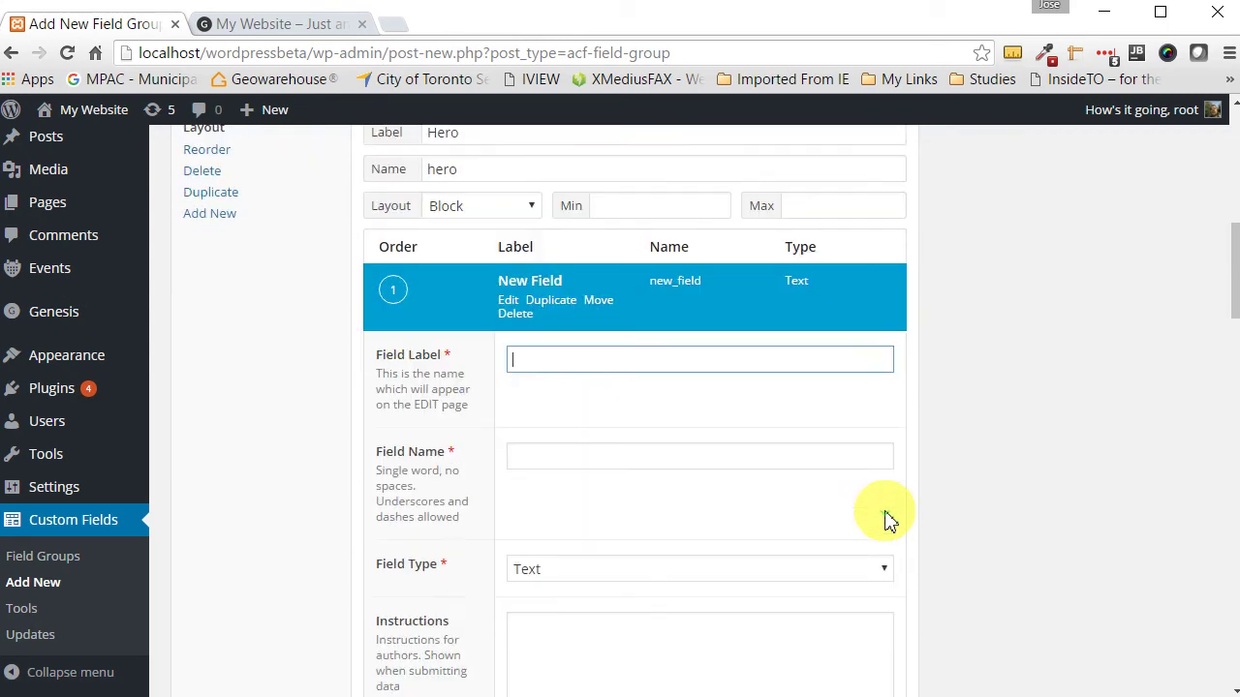
{"action": "scroll", "coordinate": [886, 518], "scroll_direction": "down", "scroll_amount": 5}
{"action": "scroll", "coordinate": [886, 518], "scroll_direction": "up", "scroll_amount": 12}
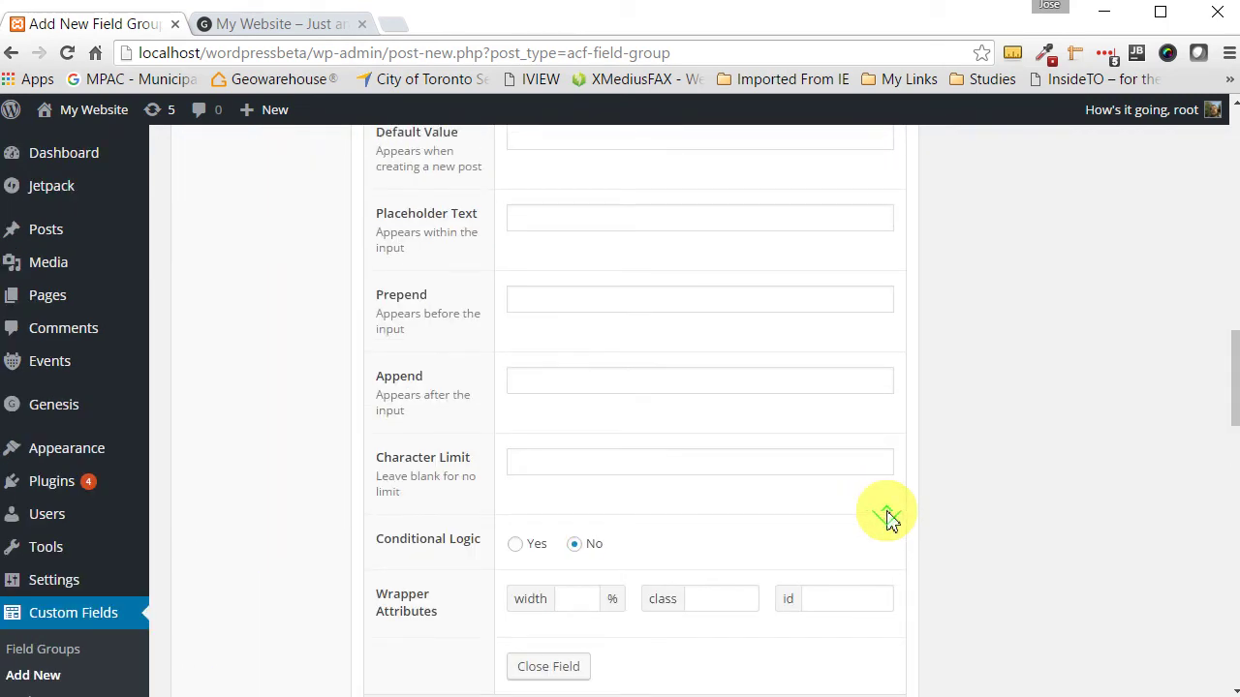
{"action": "scroll", "coordinate": [889, 520], "scroll_direction": "down", "scroll_amount": 2}
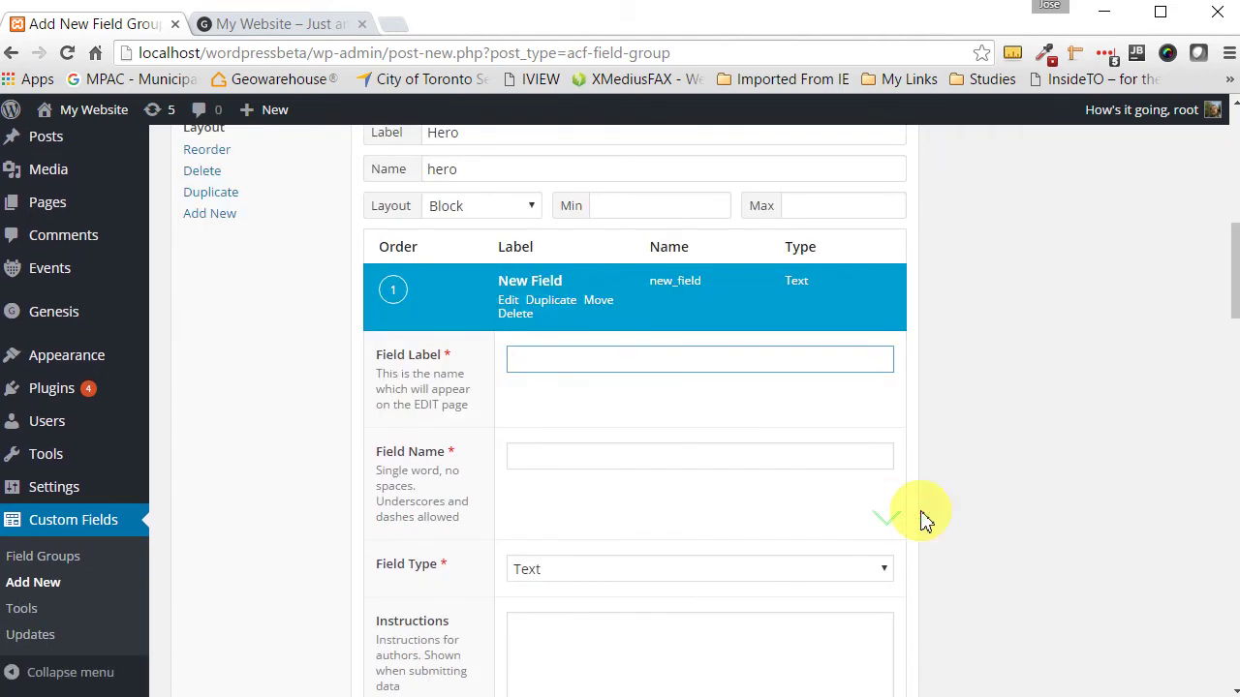
{"action": "left_click", "coordinate": [557, 361]}
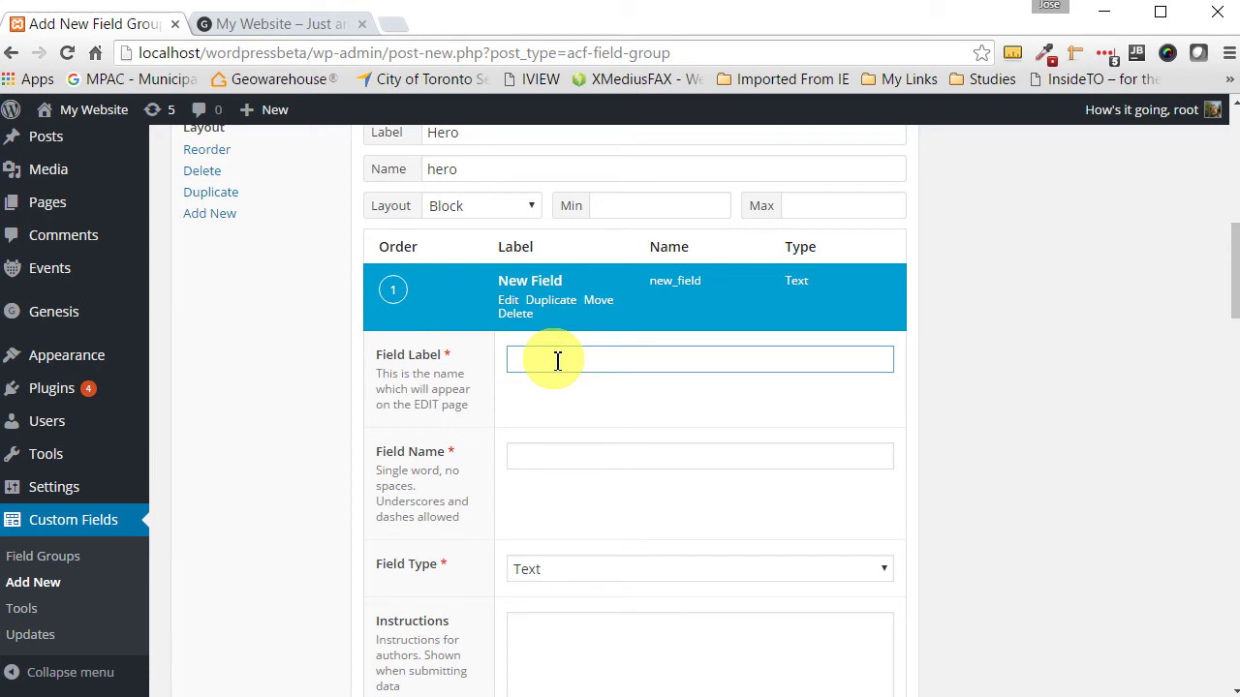
{"action": "type", "text": "Hero Image"}
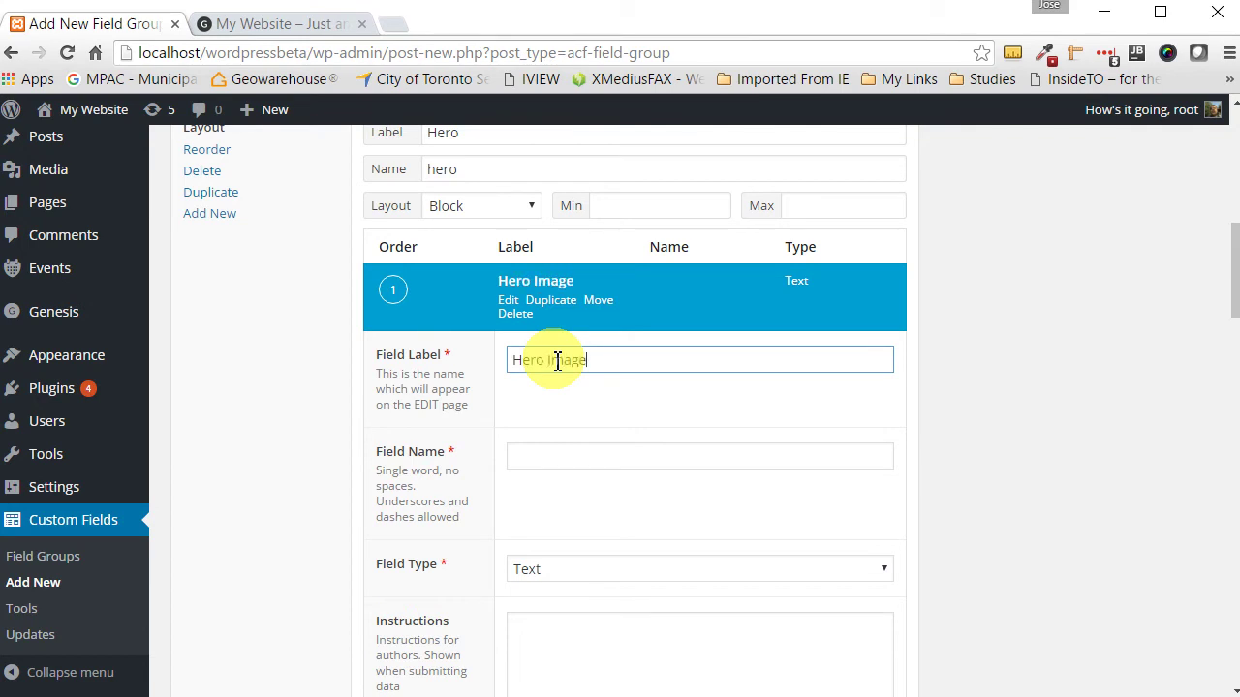
{"action": "key", "text": "Tab"}
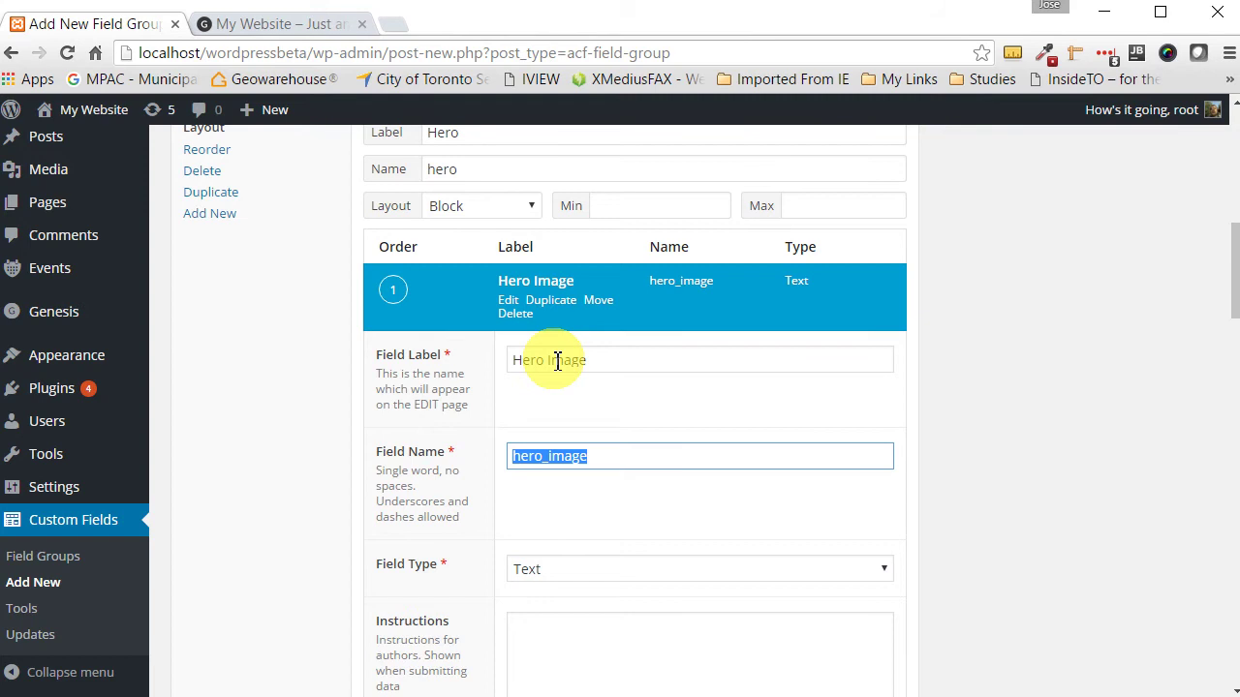
Step: Set the Hero Image field's type to Image from the Content category
{"action": "scroll", "coordinate": [557, 360], "scroll_direction": "down", "scroll_amount": 3}
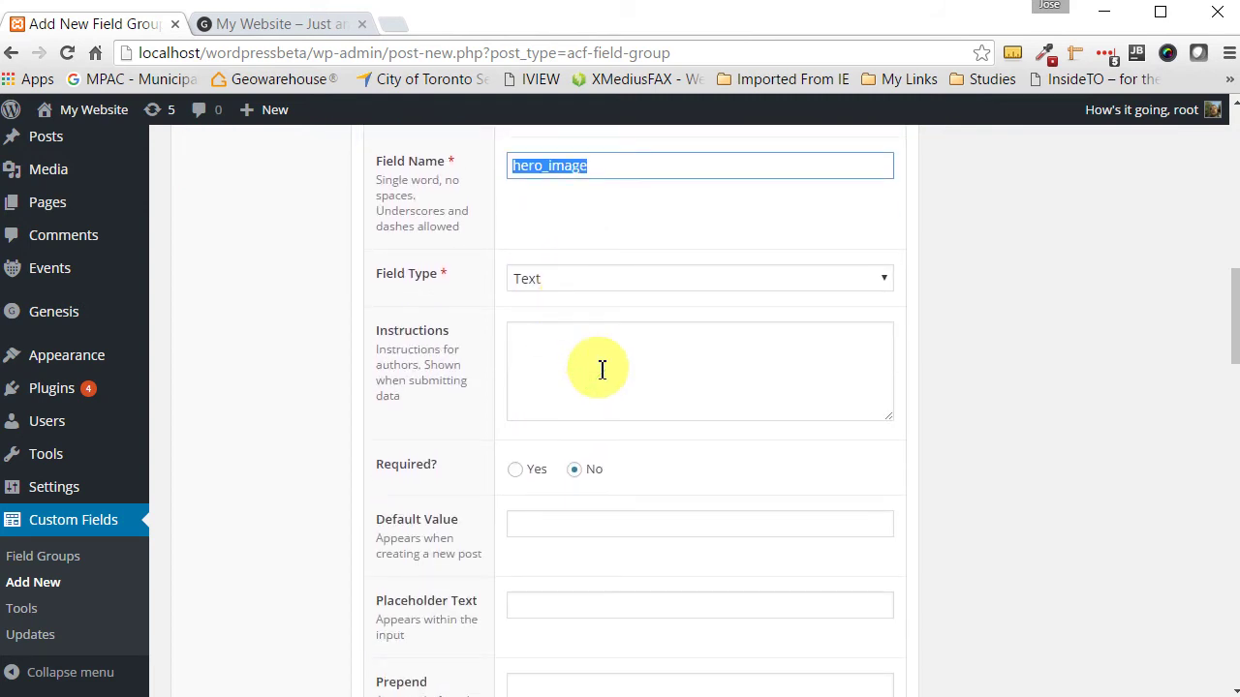
{"action": "left_click", "coordinate": [884, 281]}
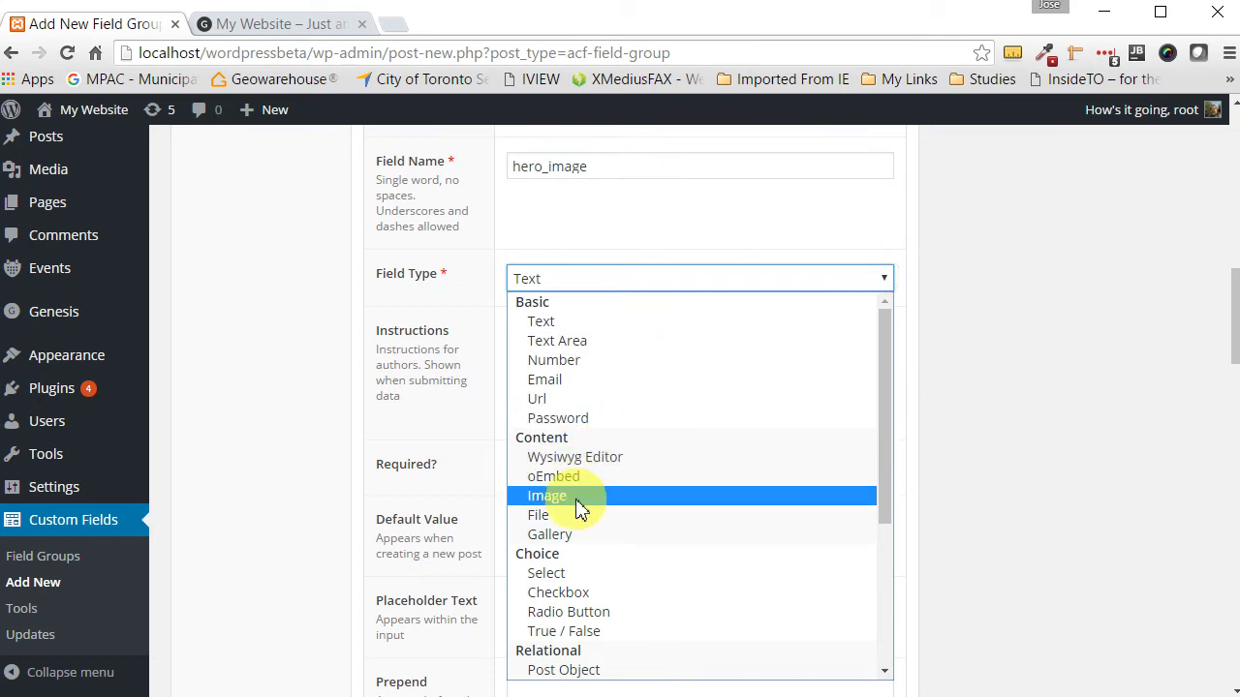
{"action": "left_click", "coordinate": [578, 501]}
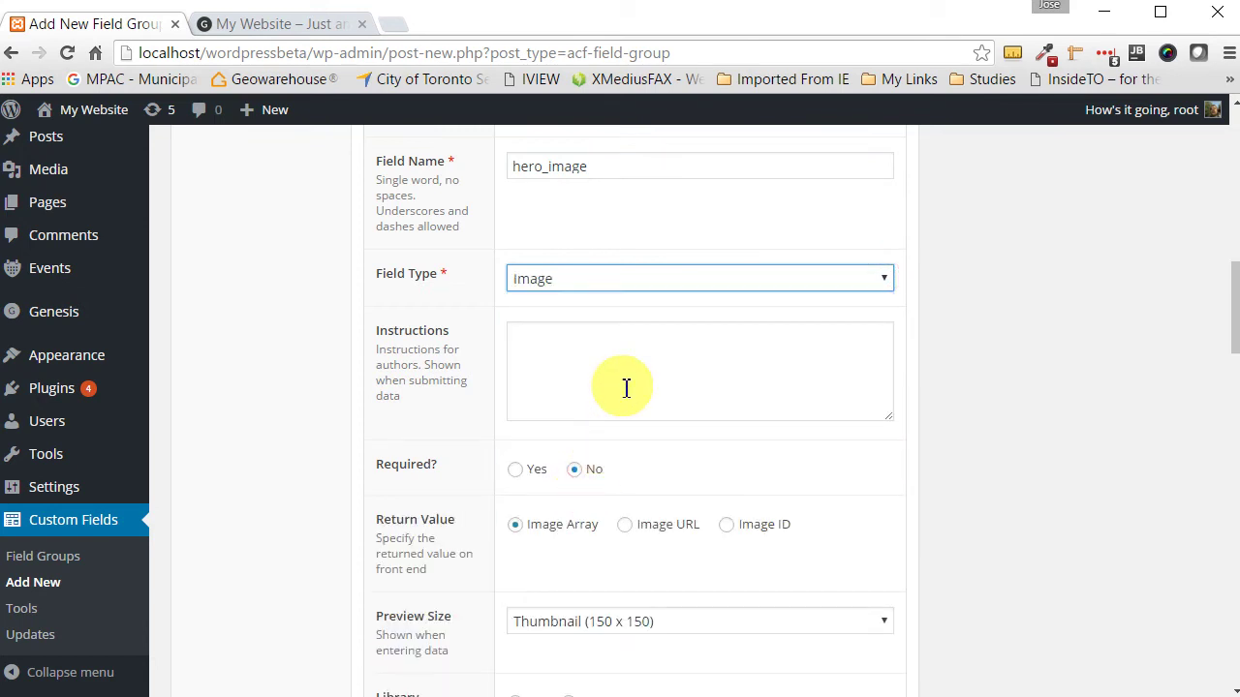
Step: Set the Hero Image field to return the Image URL and use Full Size as its preview size
{"action": "scroll", "coordinate": [625, 387], "scroll_direction": "down", "scroll_amount": 2}
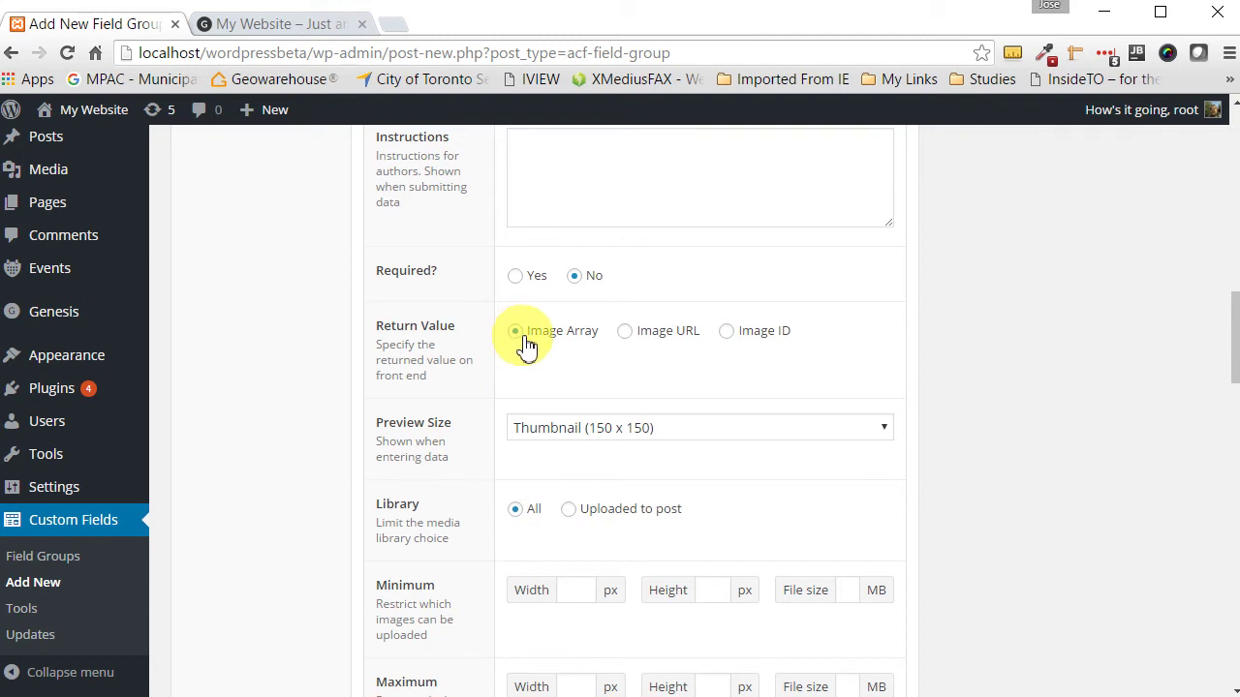
{"action": "left_click", "coordinate": [625, 334]}
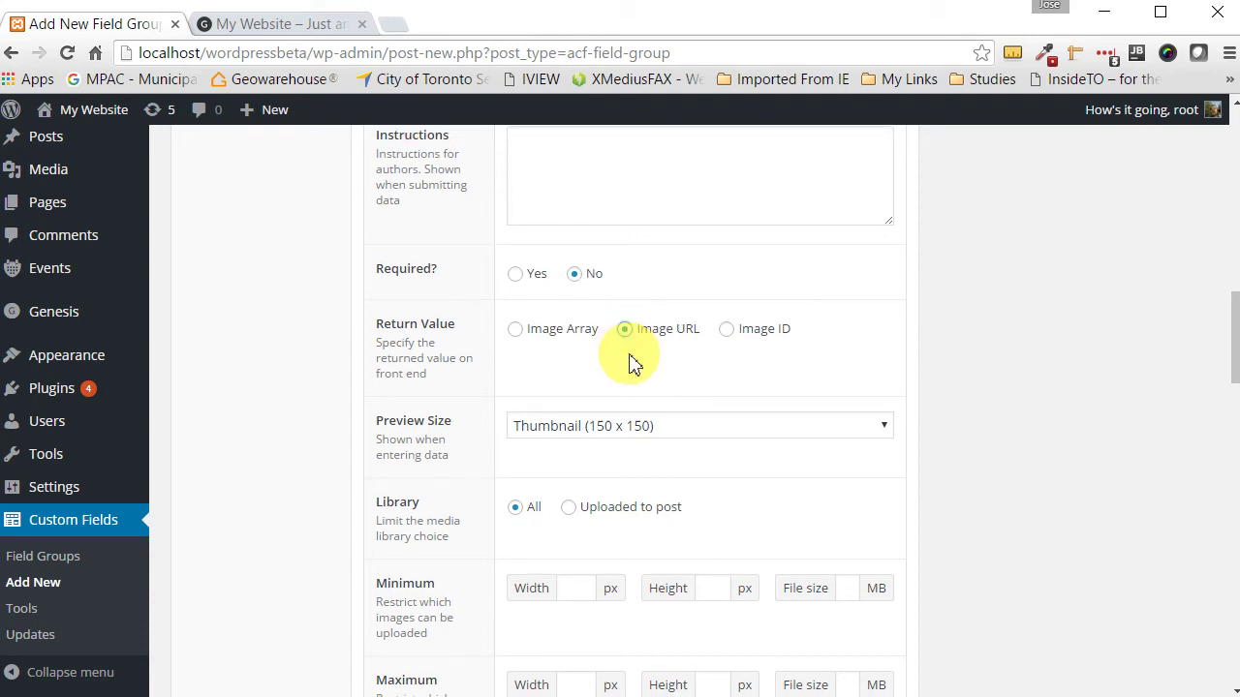
{"action": "scroll", "coordinate": [630, 360], "scroll_direction": "down", "scroll_amount": 1}
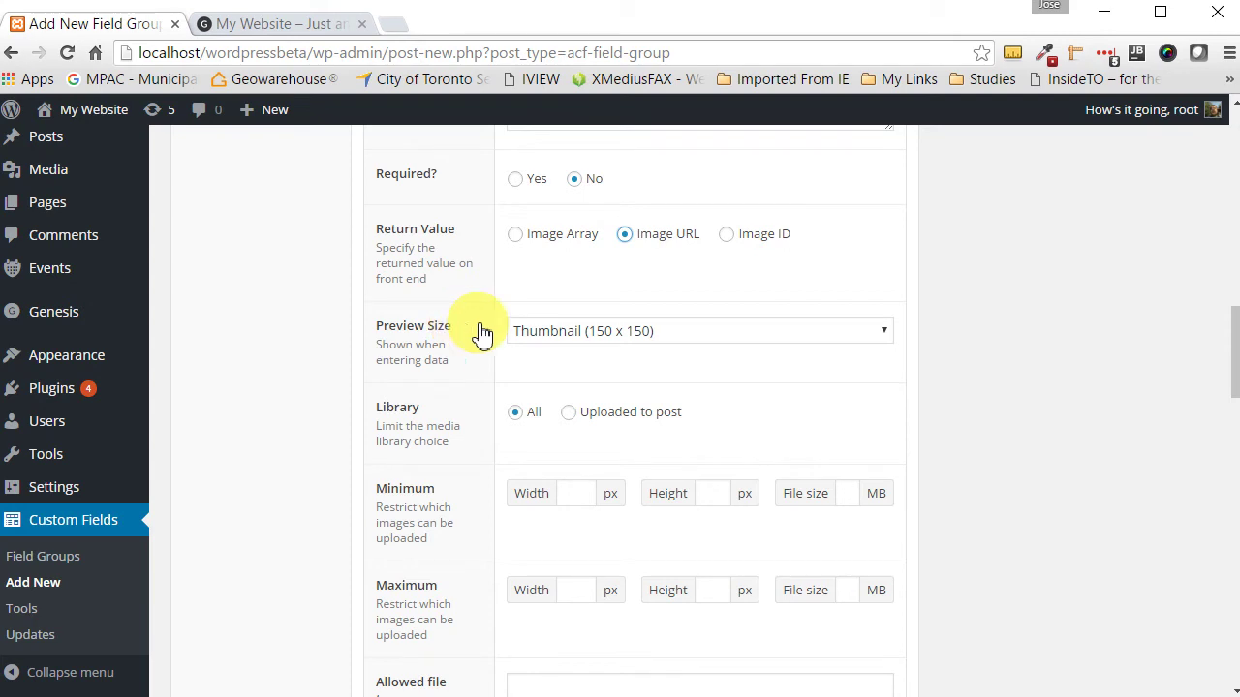
{"action": "left_click", "coordinate": [884, 334]}
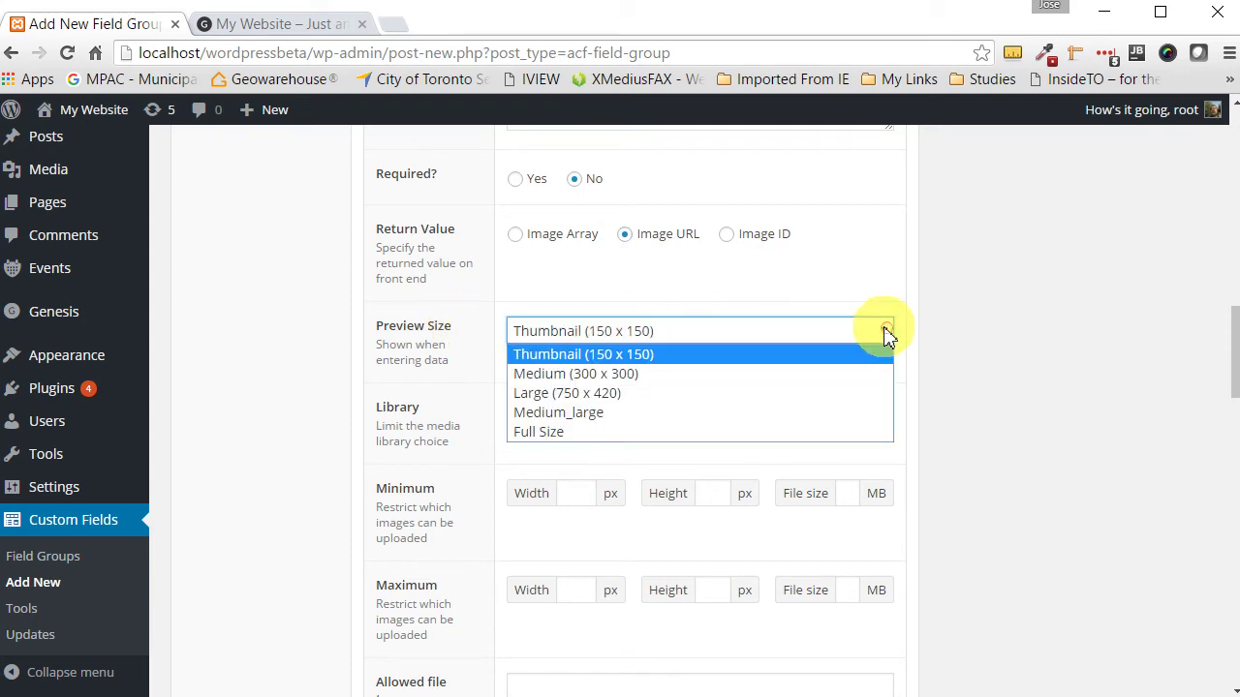
{"action": "left_click", "coordinate": [572, 432]}
Step: Add a second field to the Hero layout with the label "Hero Text" and accept its generated name
{"action": "scroll", "coordinate": [573, 434], "scroll_direction": "down", "scroll_amount": 1}
{"action": "scroll", "coordinate": [574, 434], "scroll_direction": "down", "scroll_amount": 2}
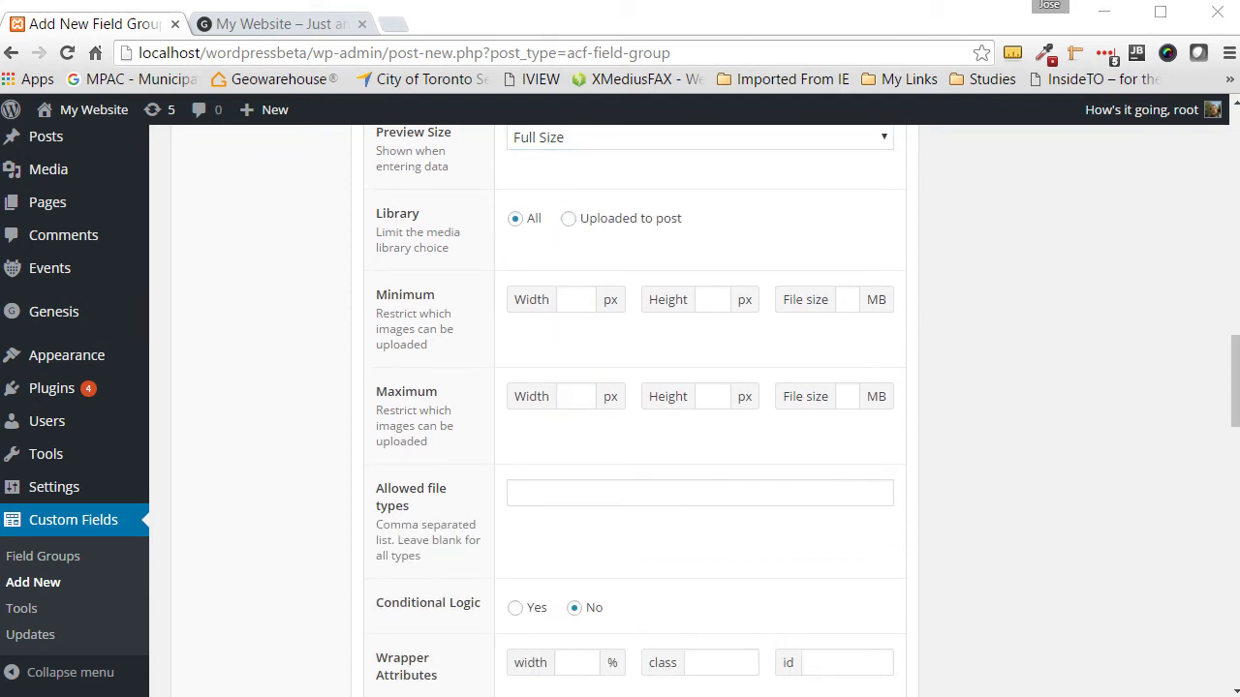
{"action": "scroll", "coordinate": [696, 493], "scroll_direction": "down", "scroll_amount": 2}
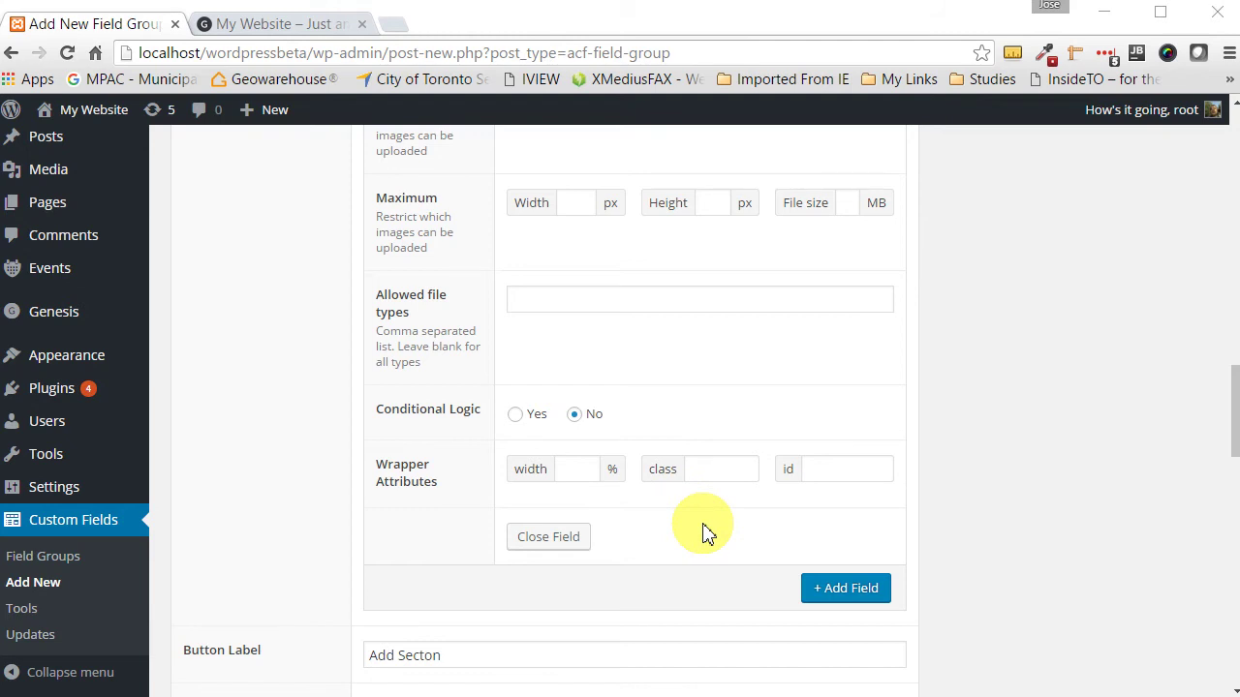
{"action": "left_click", "coordinate": [841, 592]}
{"action": "scroll", "coordinate": [830, 590], "scroll_direction": "down", "scroll_amount": 3}
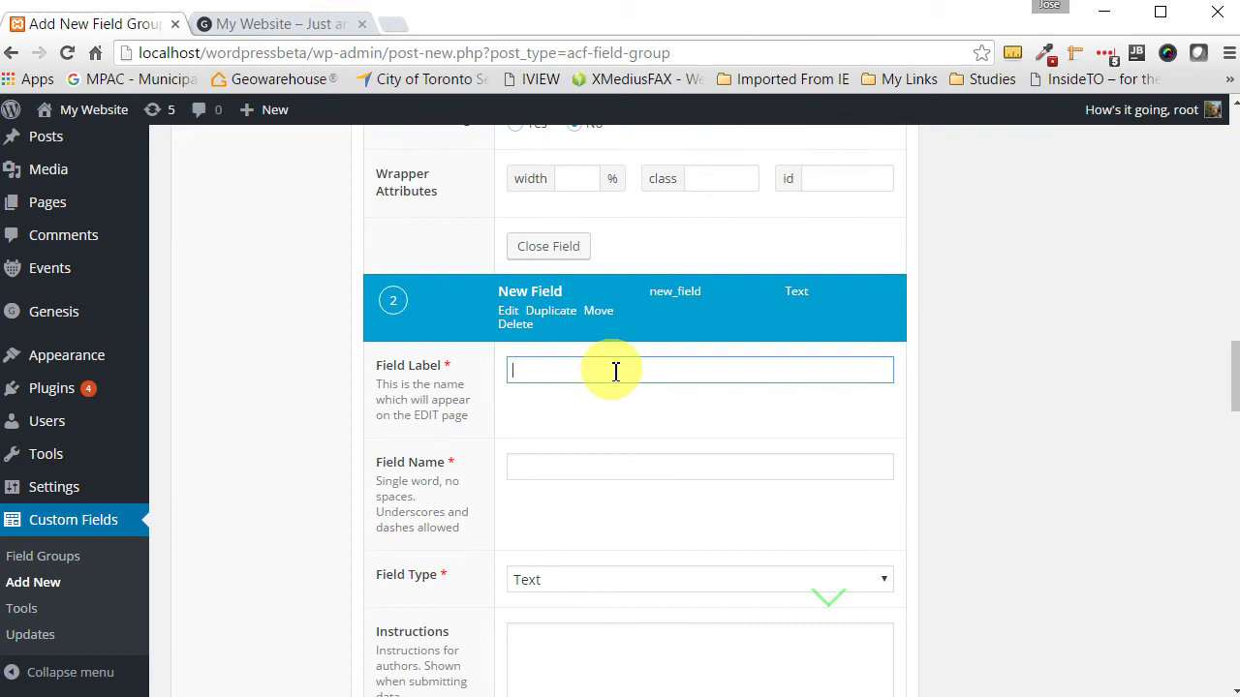
{"action": "scroll", "coordinate": [615, 375], "scroll_direction": "down", "scroll_amount": 2}
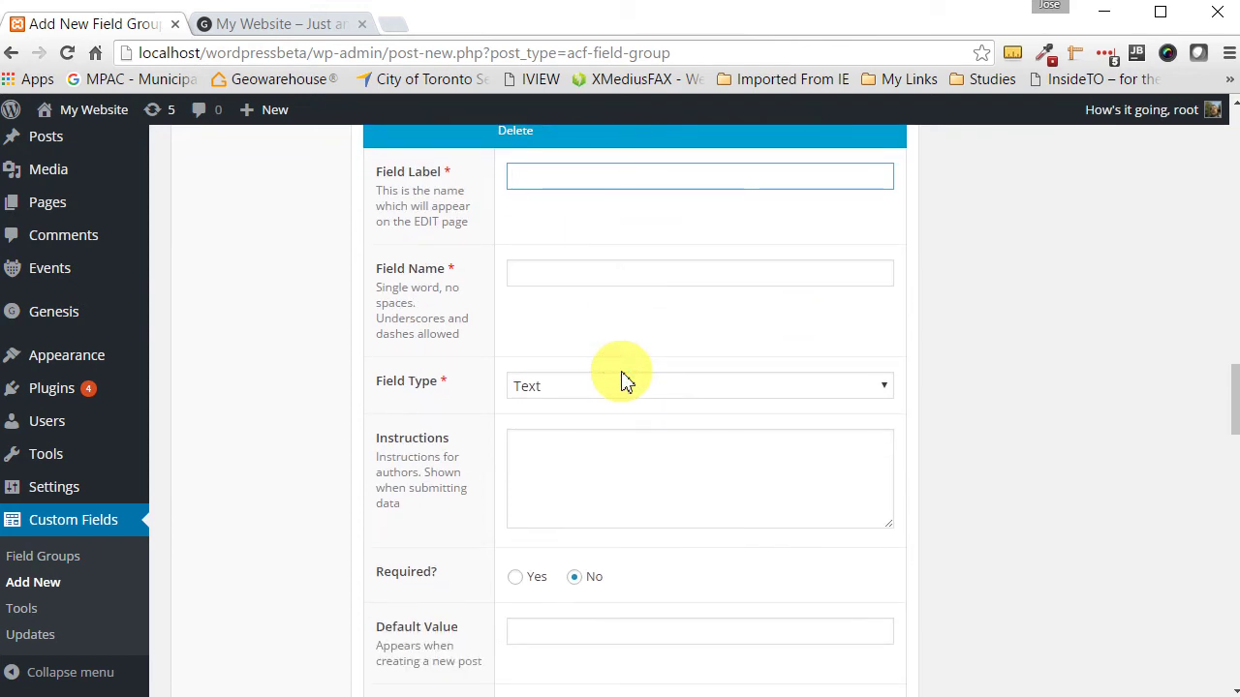
{"action": "left_click", "coordinate": [546, 171]}
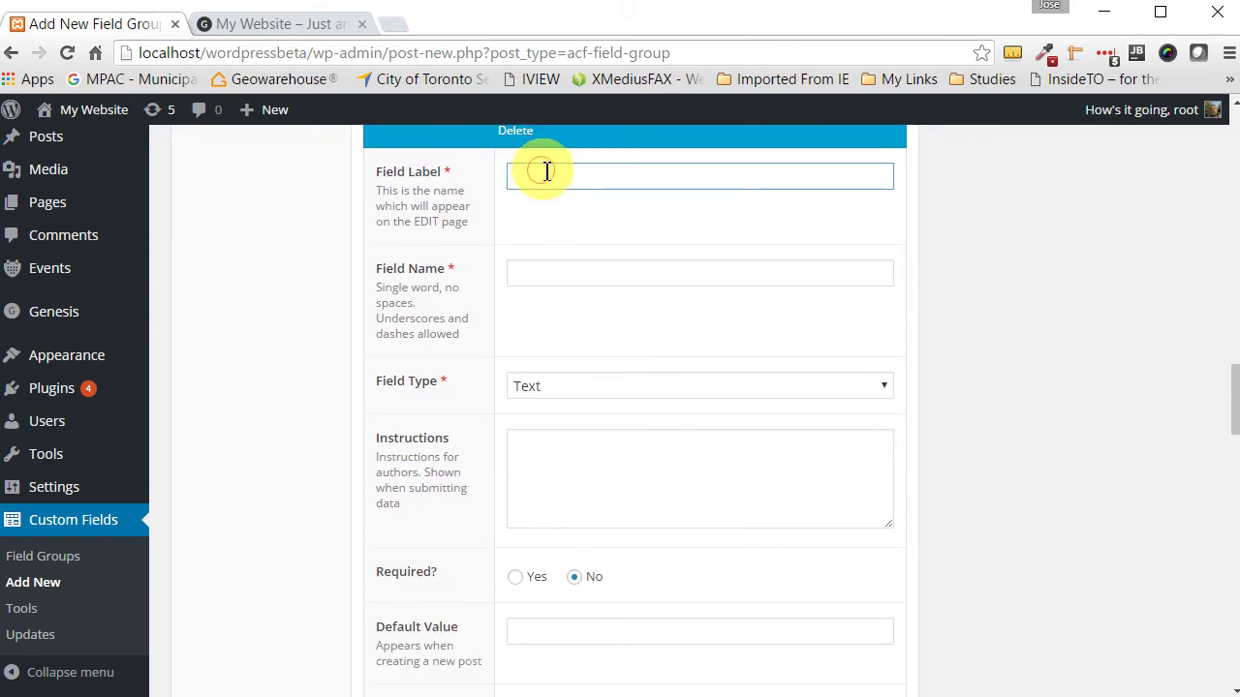
{"action": "type", "text": "Hero"}
{"action": "key", "text": "Tab"}
{"action": "key", "text": "Tab"}
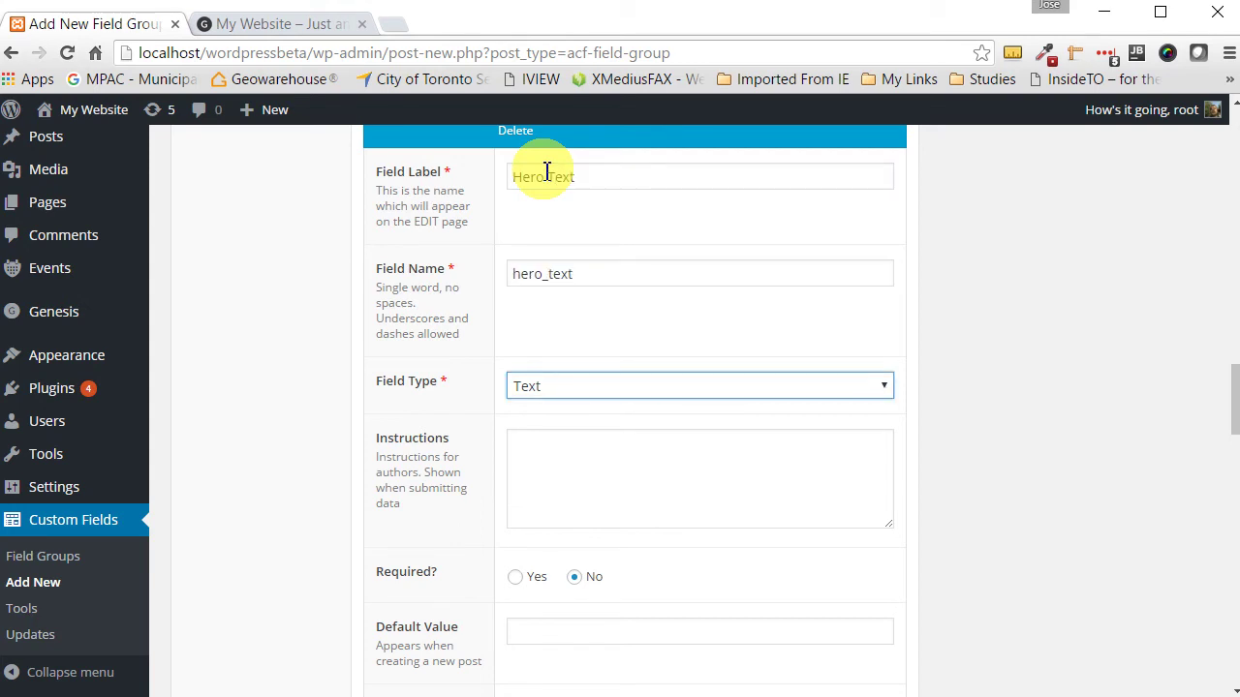
Step: Set the Hero Text field's type to Wysiwyg Editor, keeping its default editor options
{"action": "left_click", "coordinate": [887, 386]}
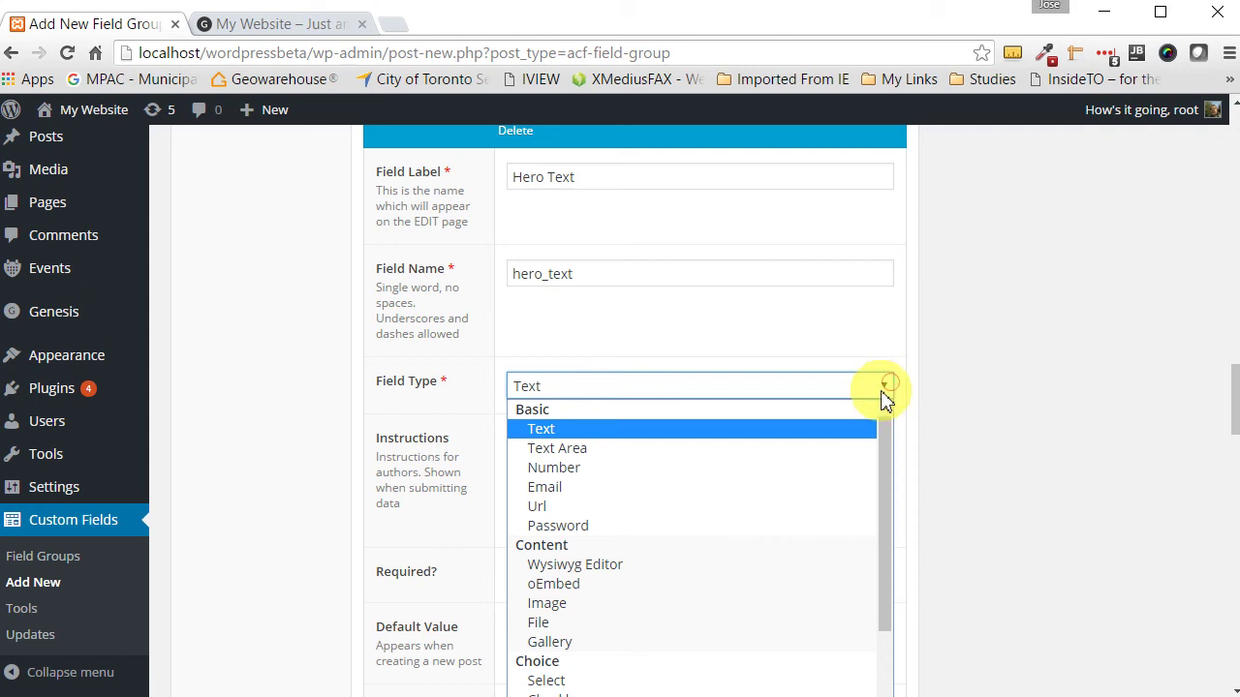
{"action": "left_click", "coordinate": [690, 569]}
{"action": "scroll", "coordinate": [692, 572], "scroll_direction": "down", "scroll_amount": 3}
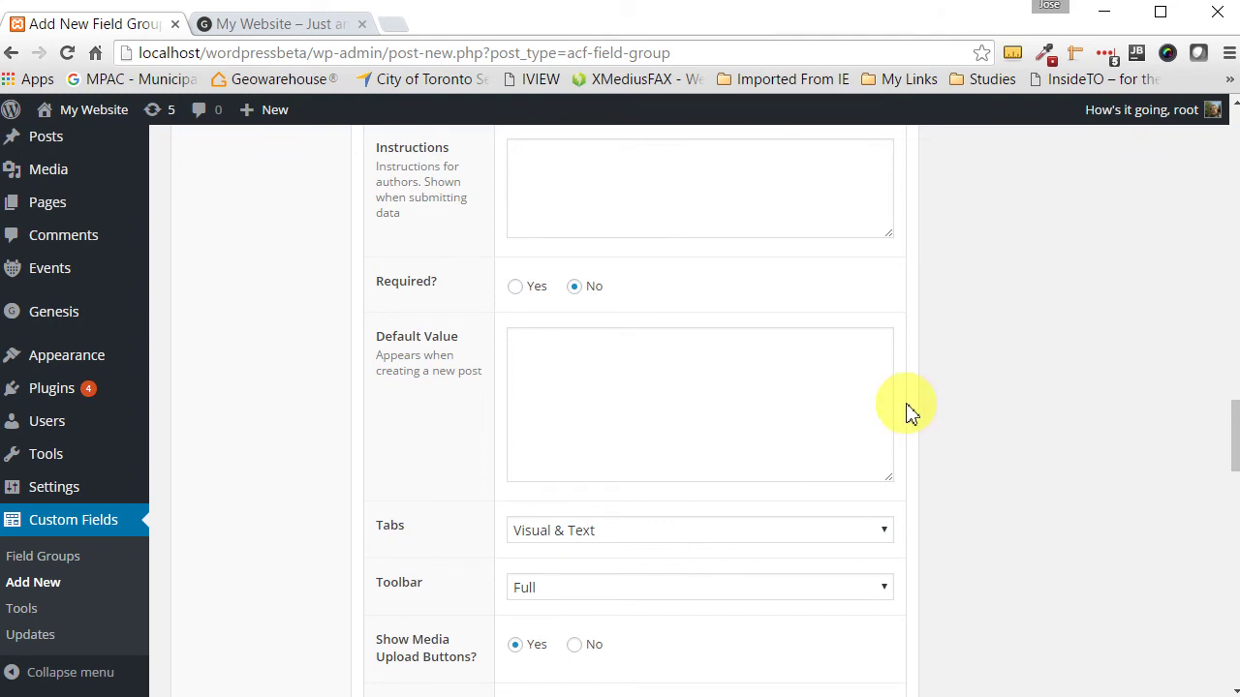
{"action": "scroll", "coordinate": [904, 411], "scroll_direction": "down", "scroll_amount": 2}
{"action": "scroll", "coordinate": [906, 421], "scroll_direction": "down", "scroll_amount": 2}
{"action": "scroll", "coordinate": [906, 422], "scroll_direction": "down", "scroll_amount": 1}
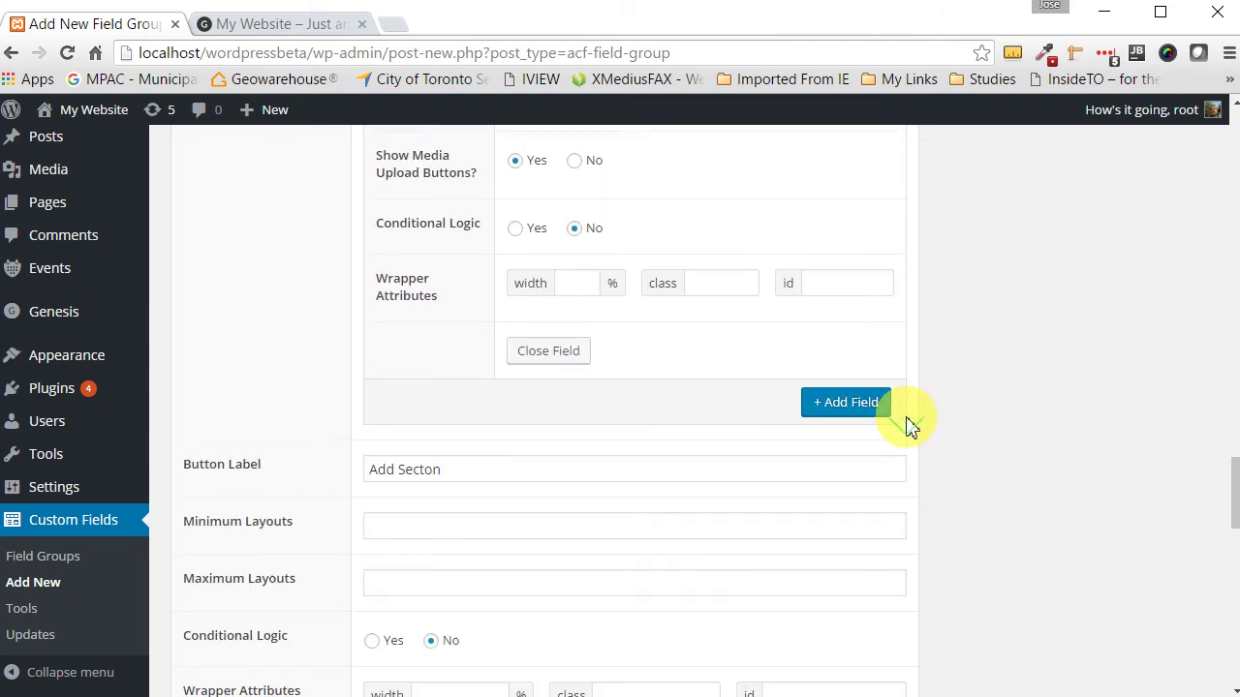
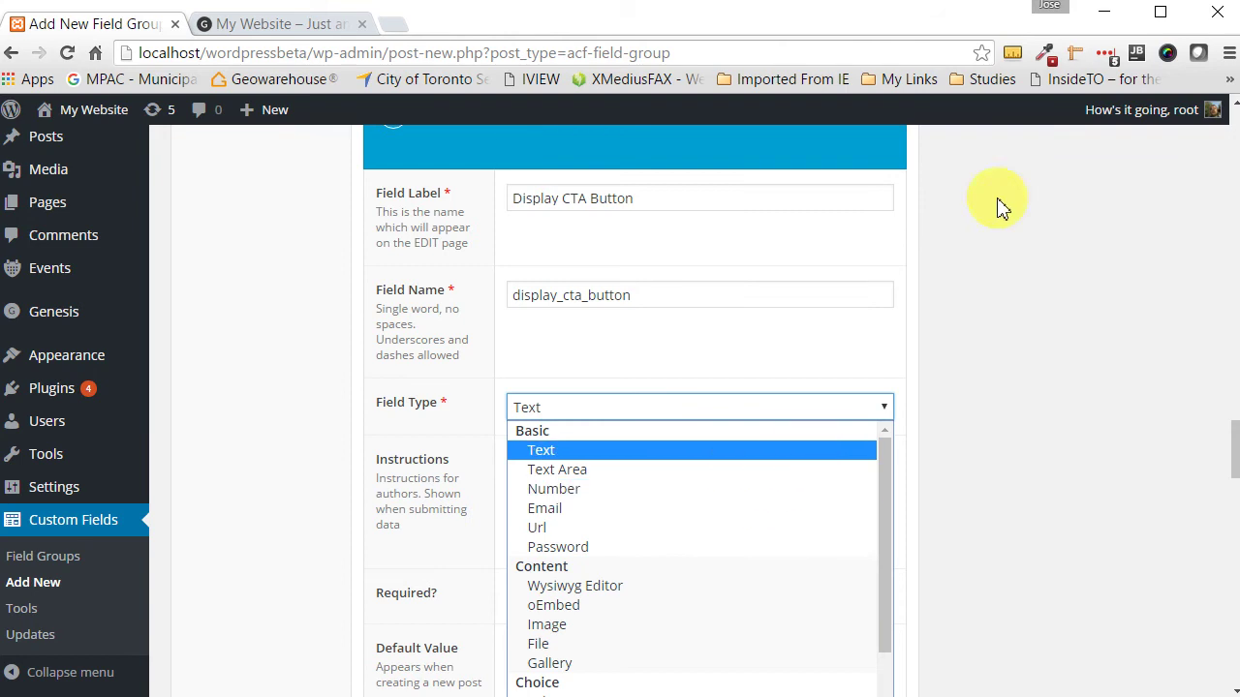
Step: Make the Display CTA Button field a Checkbox with the single choice "Show Call to Action?"
{"action": "left_click_drag", "start_coordinate": [1226, 442], "coordinate": [1235, 473]}
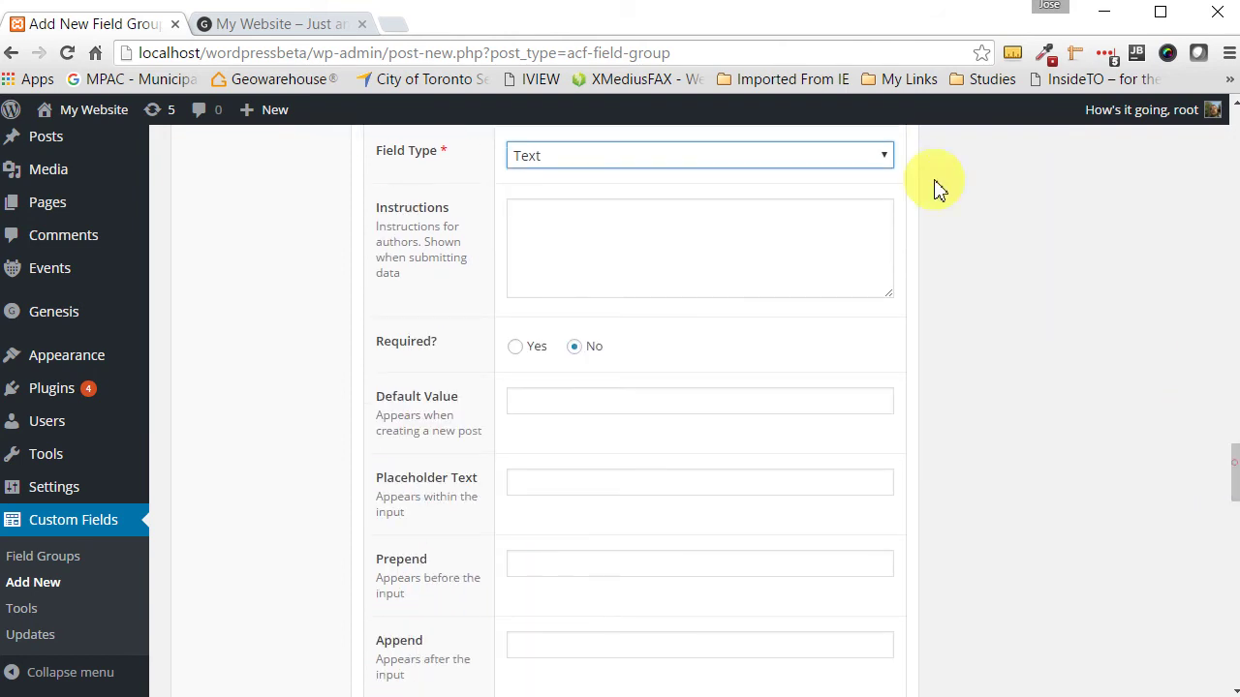
{"action": "left_click", "coordinate": [884, 156]}
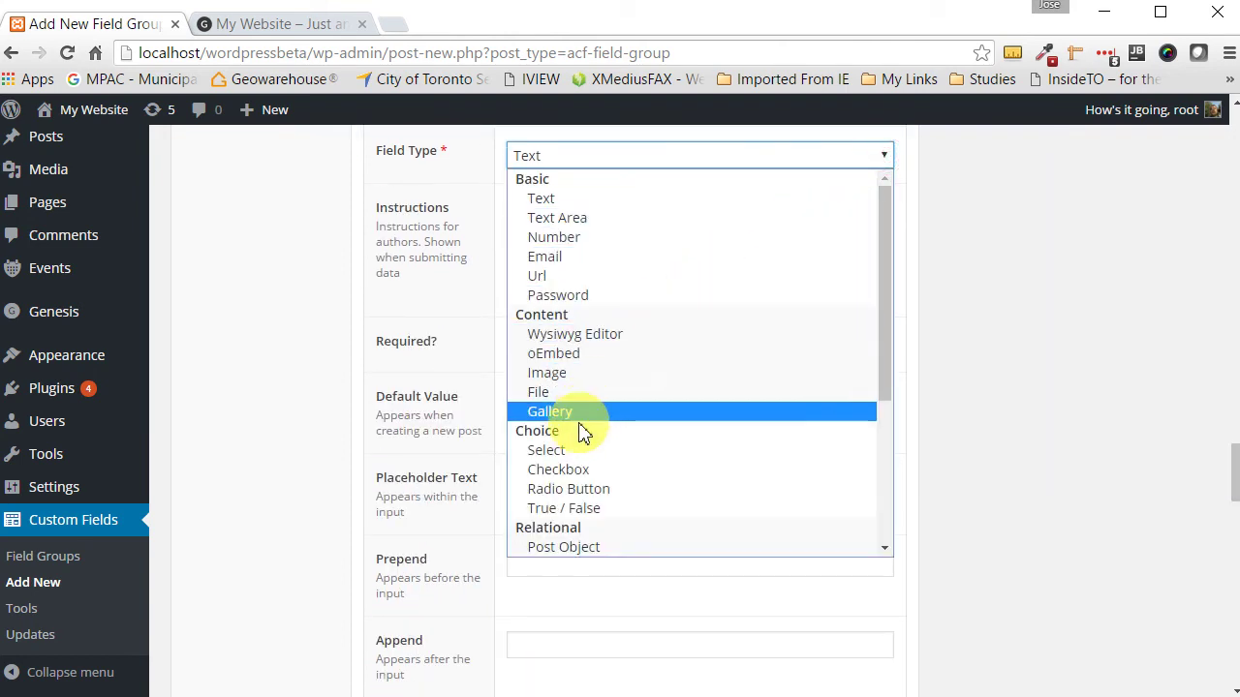
{"action": "left_click", "coordinate": [558, 470]}
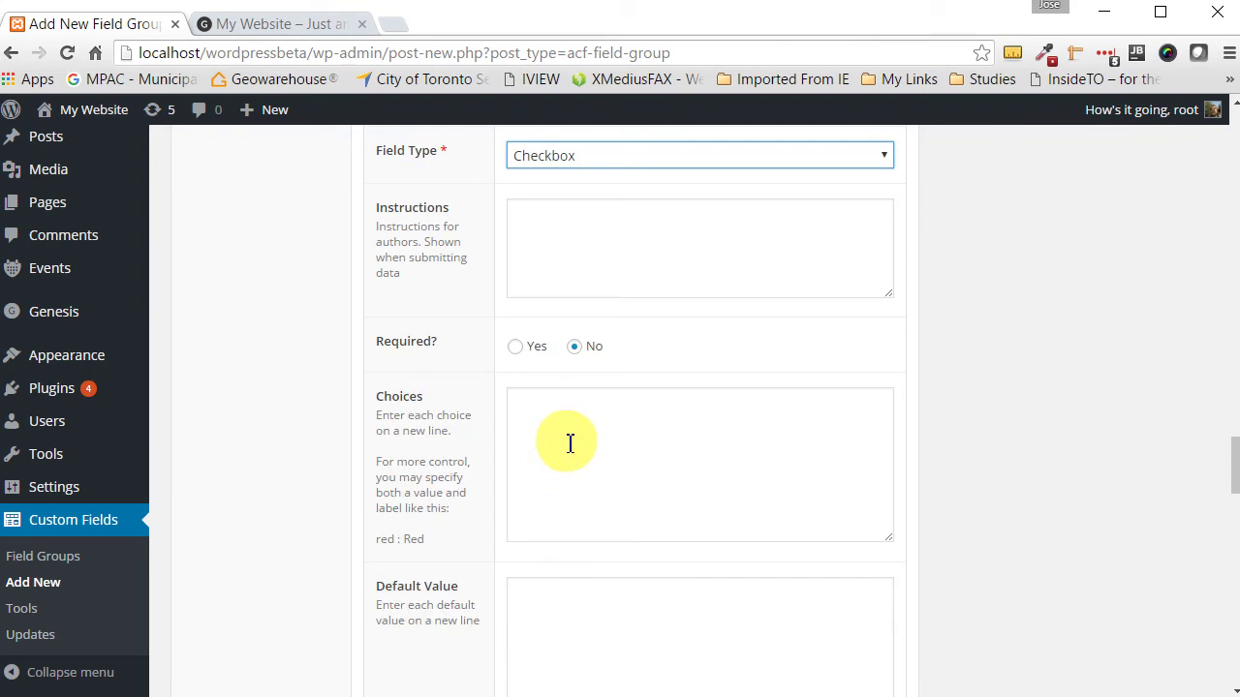
{"action": "left_click", "coordinate": [562, 413]}
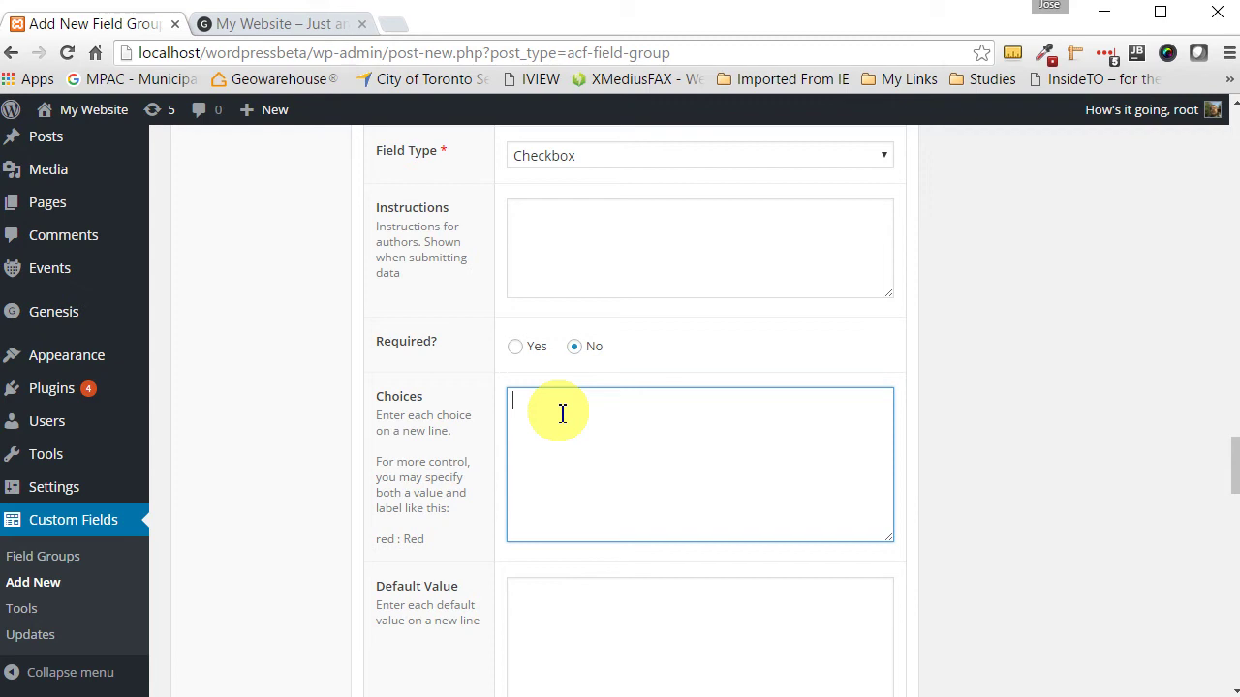
{"action": "type", "text": "Show Call to Action?"}
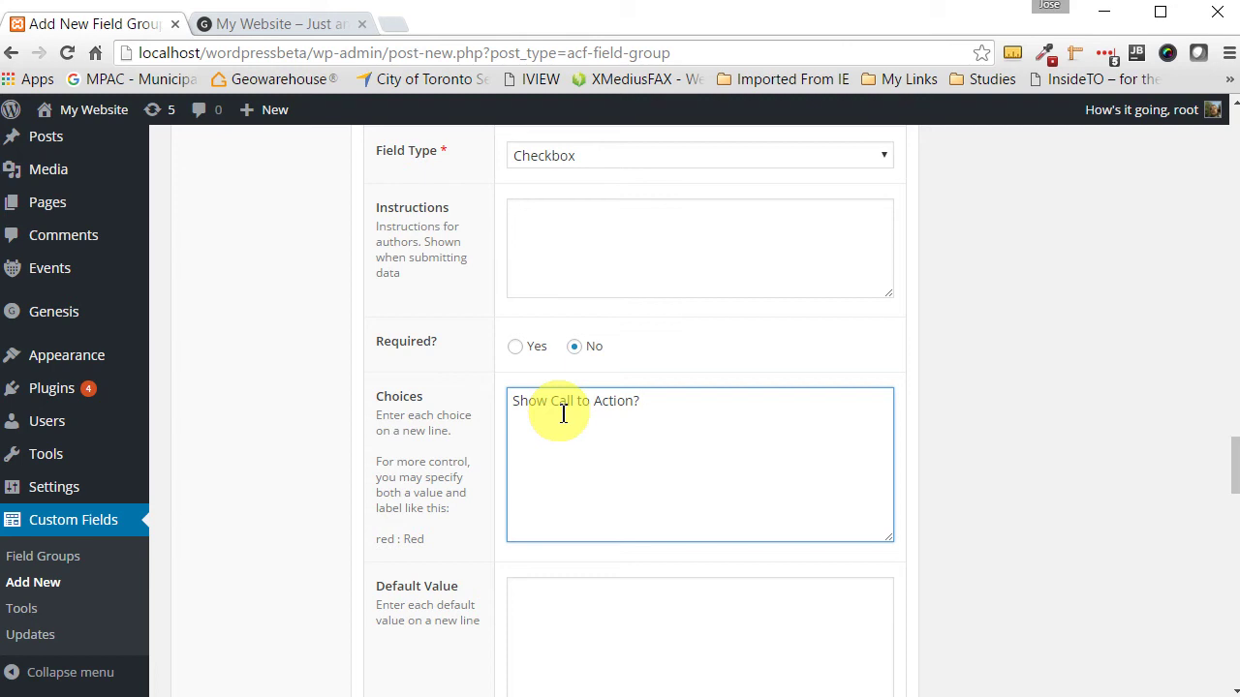
Step: Set the Display CTA Button field's wrapper width to 20%
{"action": "scroll", "coordinate": [565, 436], "scroll_direction": "down", "scroll_amount": 5}
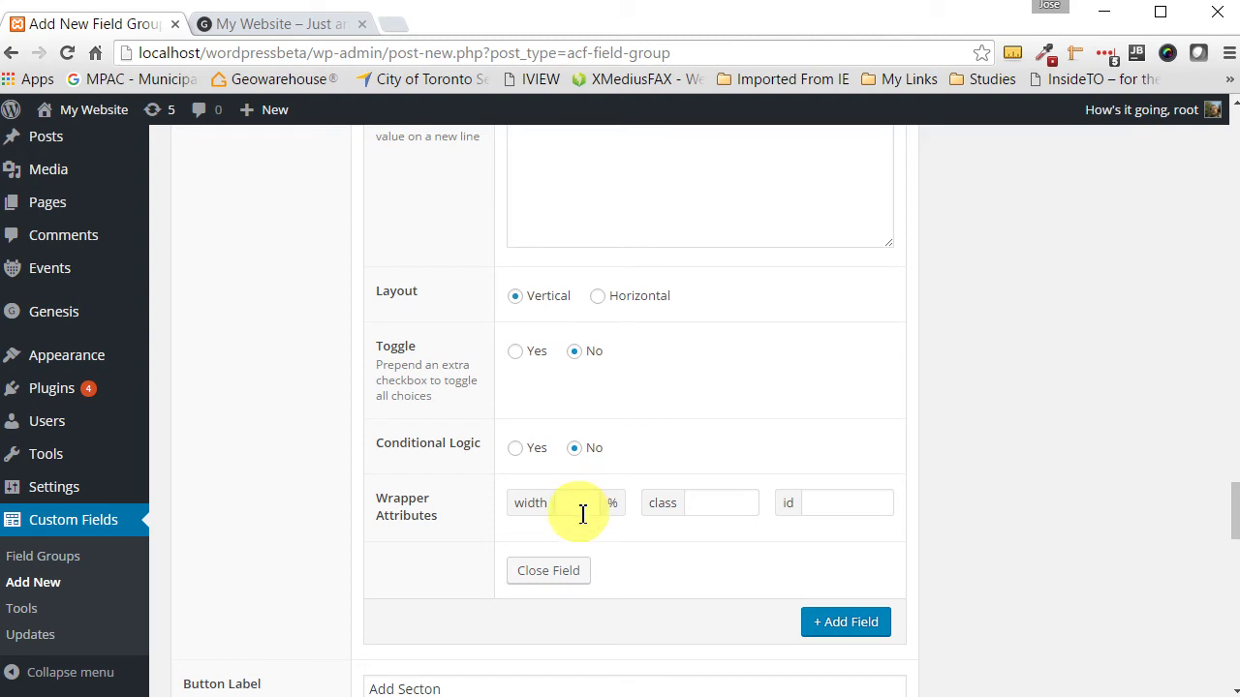
{"action": "left_click", "coordinate": [585, 502]}
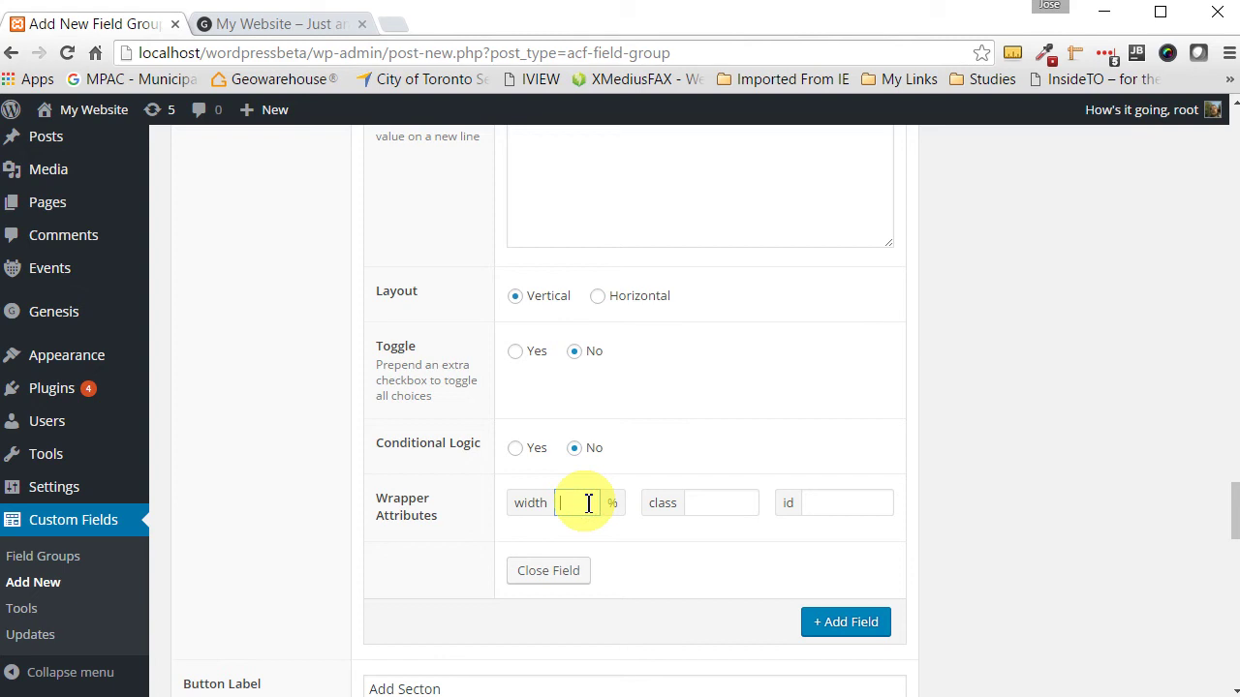
{"action": "type", "text": "20"}
Step: Add a fourth field to the Hero layout with the label "Hero CTA Button URL" and accept its generated name
{"action": "scroll", "coordinate": [761, 595], "scroll_direction": "down", "scroll_amount": 2}
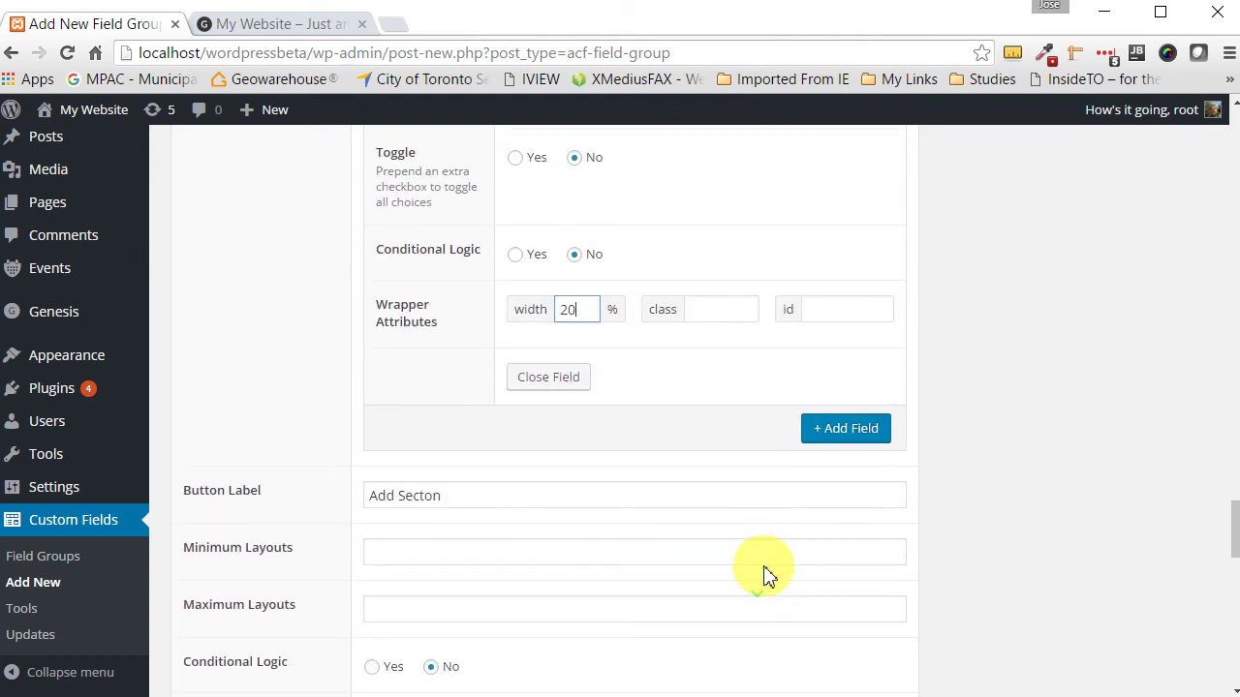
{"action": "left_click", "coordinate": [844, 429]}
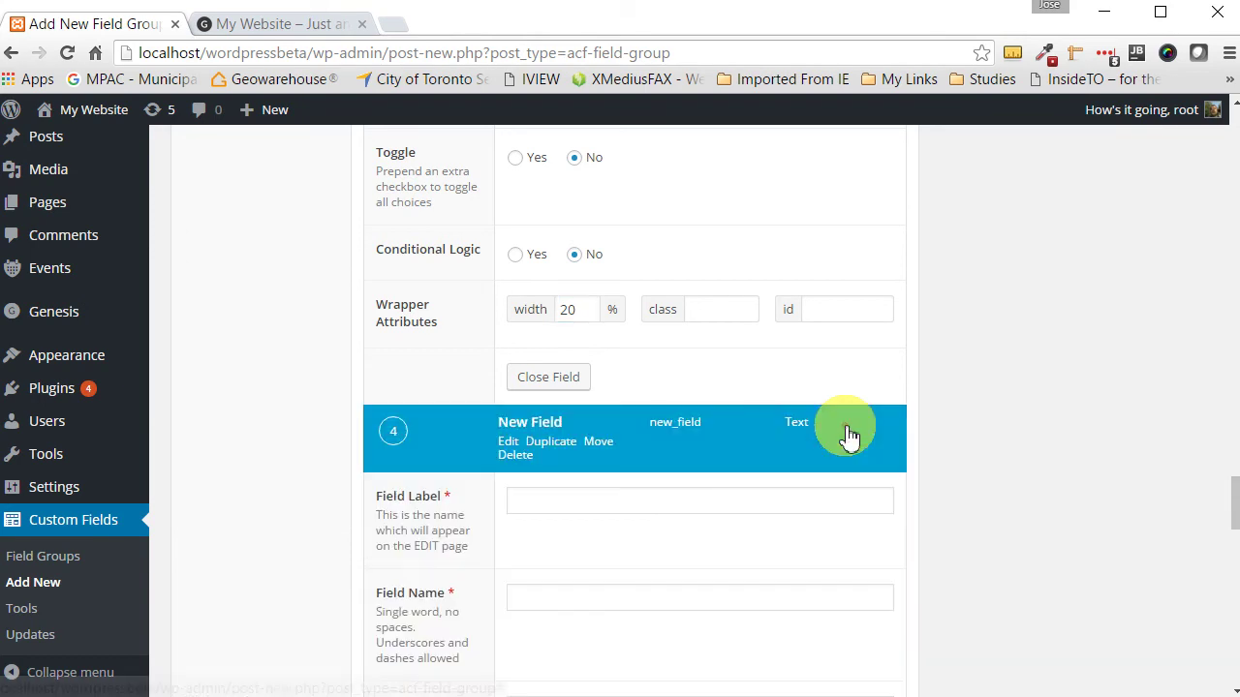
{"action": "scroll", "coordinate": [708, 517], "scroll_direction": "down", "scroll_amount": 3}
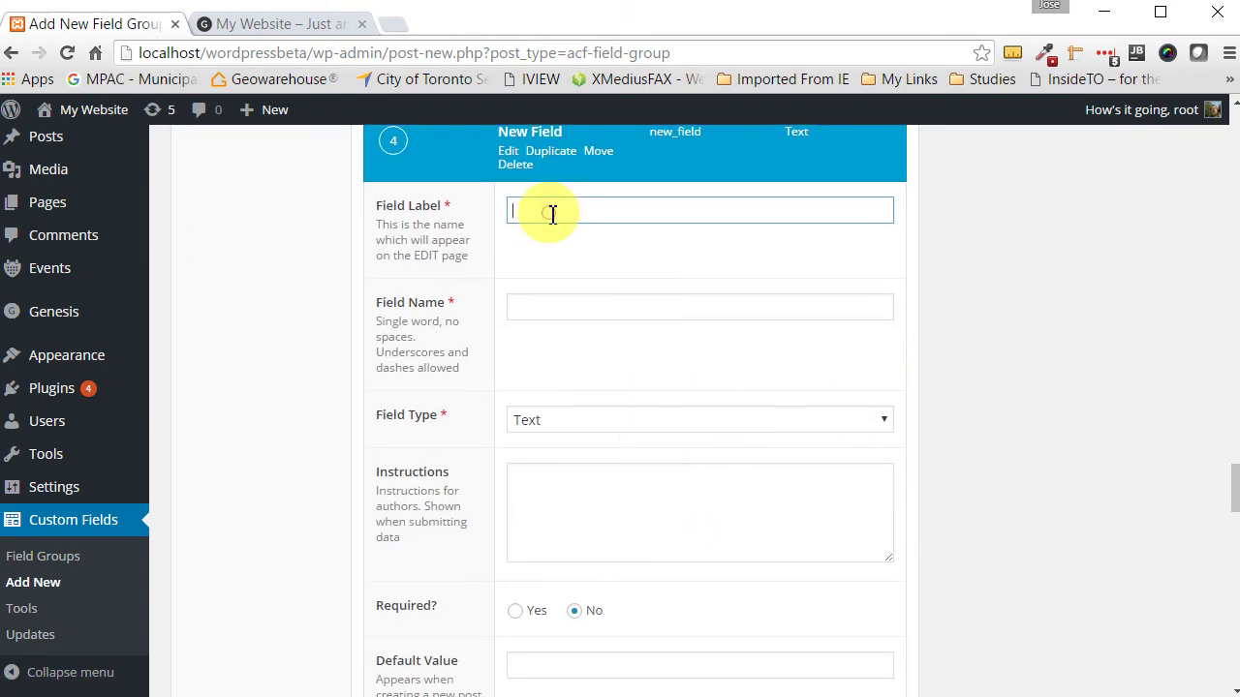
{"action": "type", "text": "Hero CTA But"}
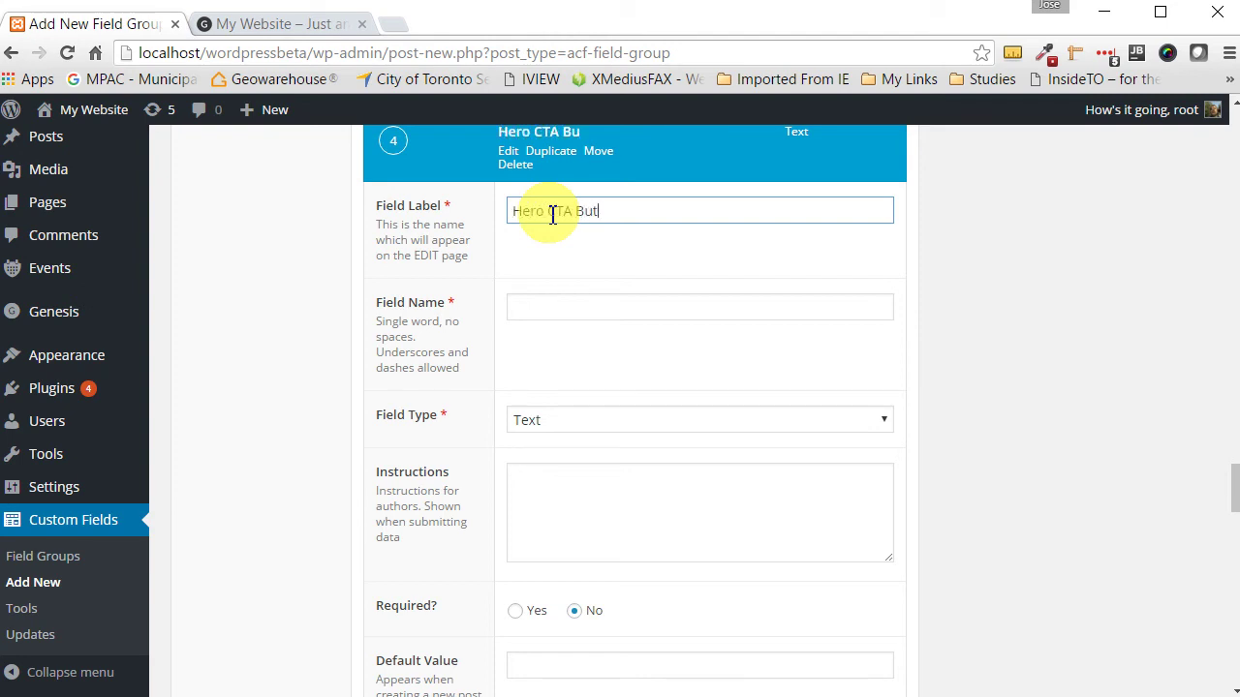
{"action": "type", "text": "ton URL"}
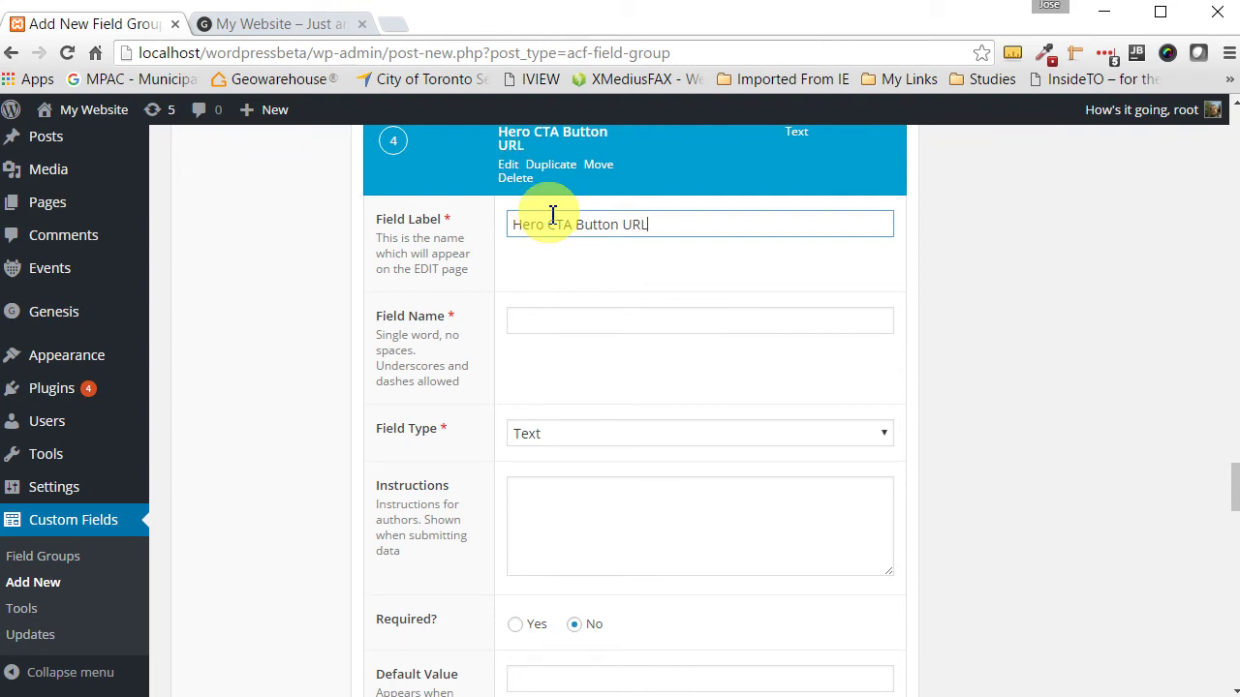
{"action": "key", "text": "Tab"}
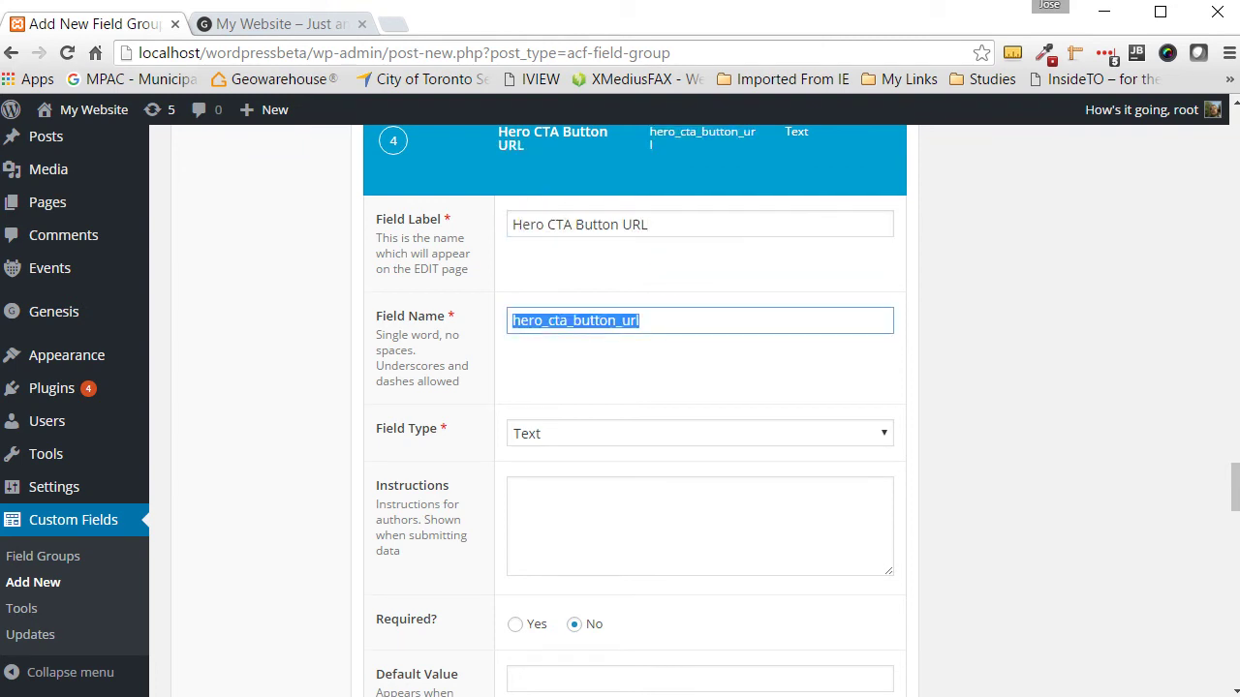
Step: Set the Hero CTA Button URL field's type to Url
{"action": "scroll", "coordinate": [715, 433], "scroll_direction": "down", "scroll_amount": 2}
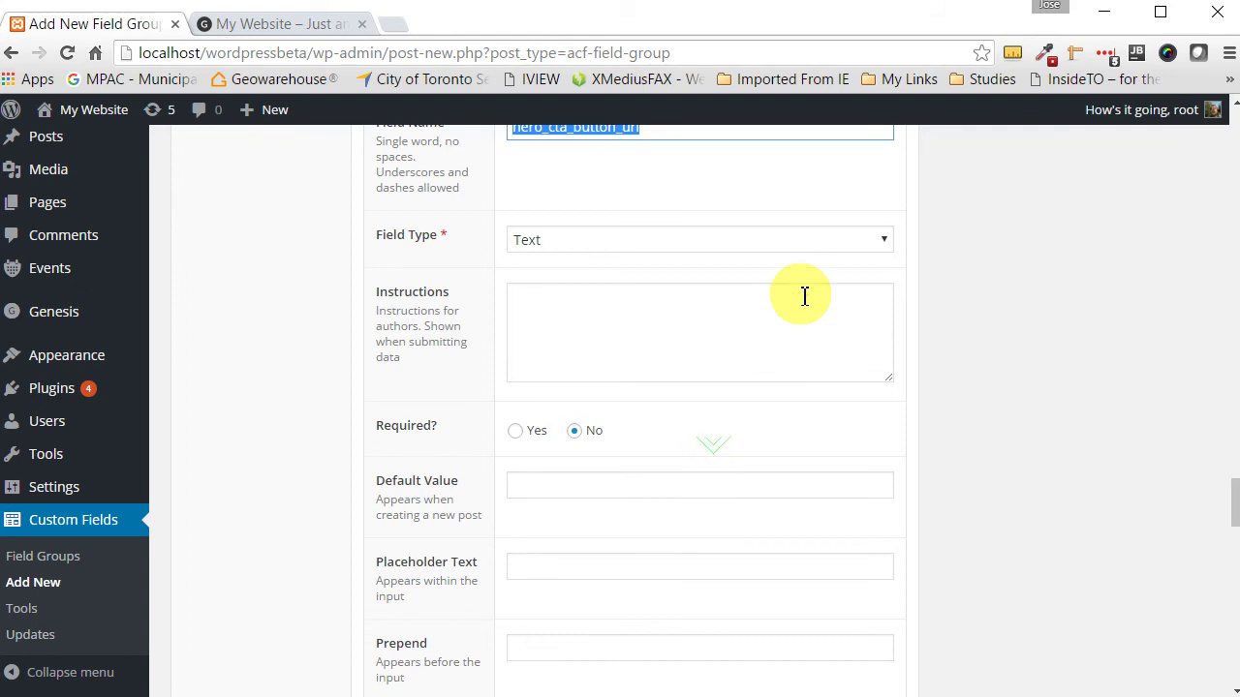
{"action": "left_click", "coordinate": [887, 246]}
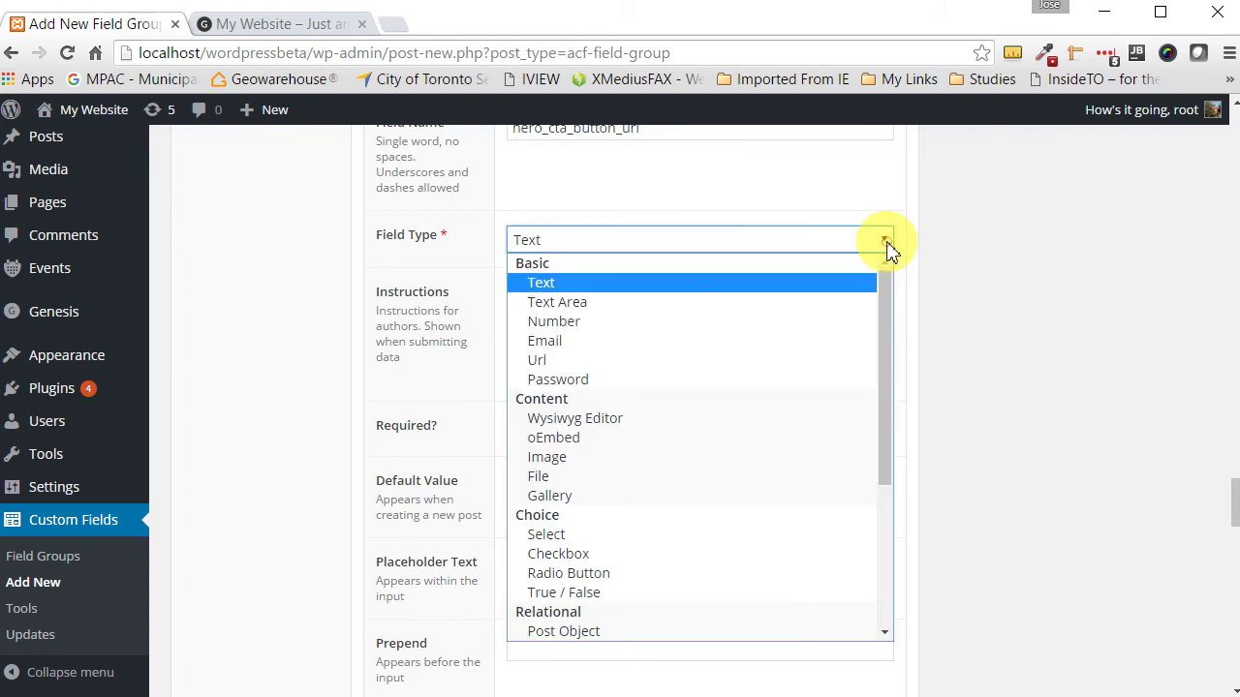
{"action": "left_click", "coordinate": [579, 360]}
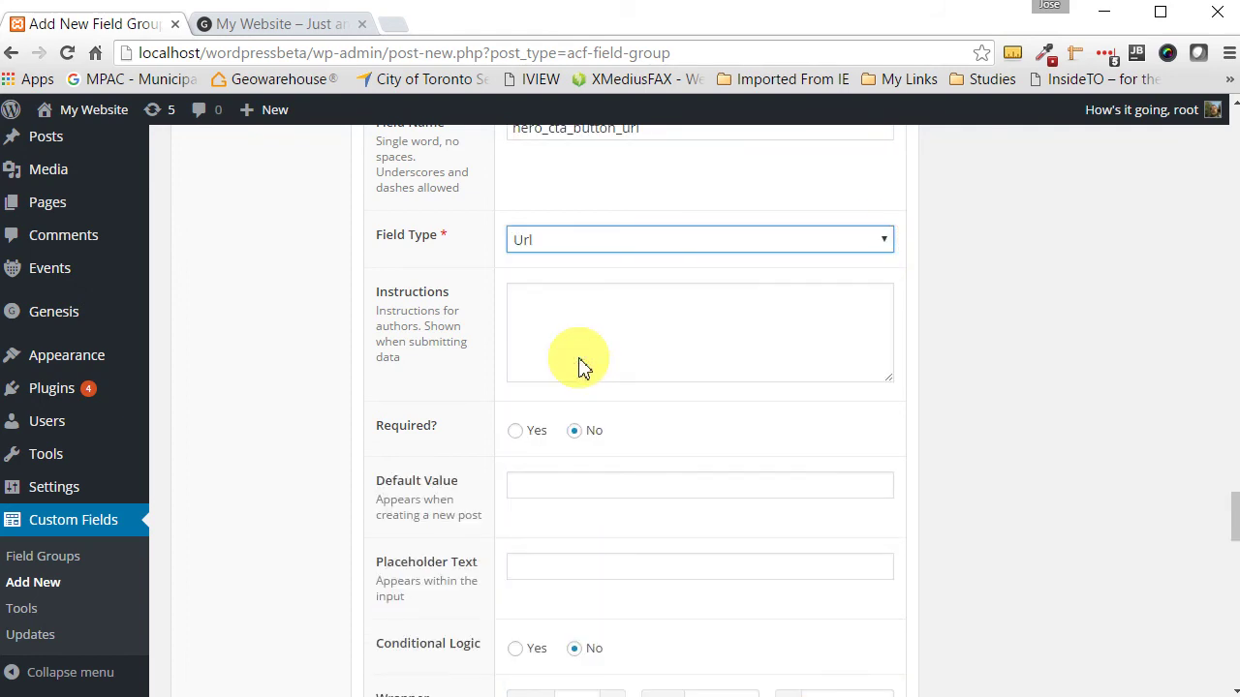
Step: Enable conditional logic on the Hero CTA Button URL field, showing it if Display CTA Button is equal to "Show Call to Action?"
{"action": "scroll", "coordinate": [683, 441], "scroll_direction": "down", "scroll_amount": 3}
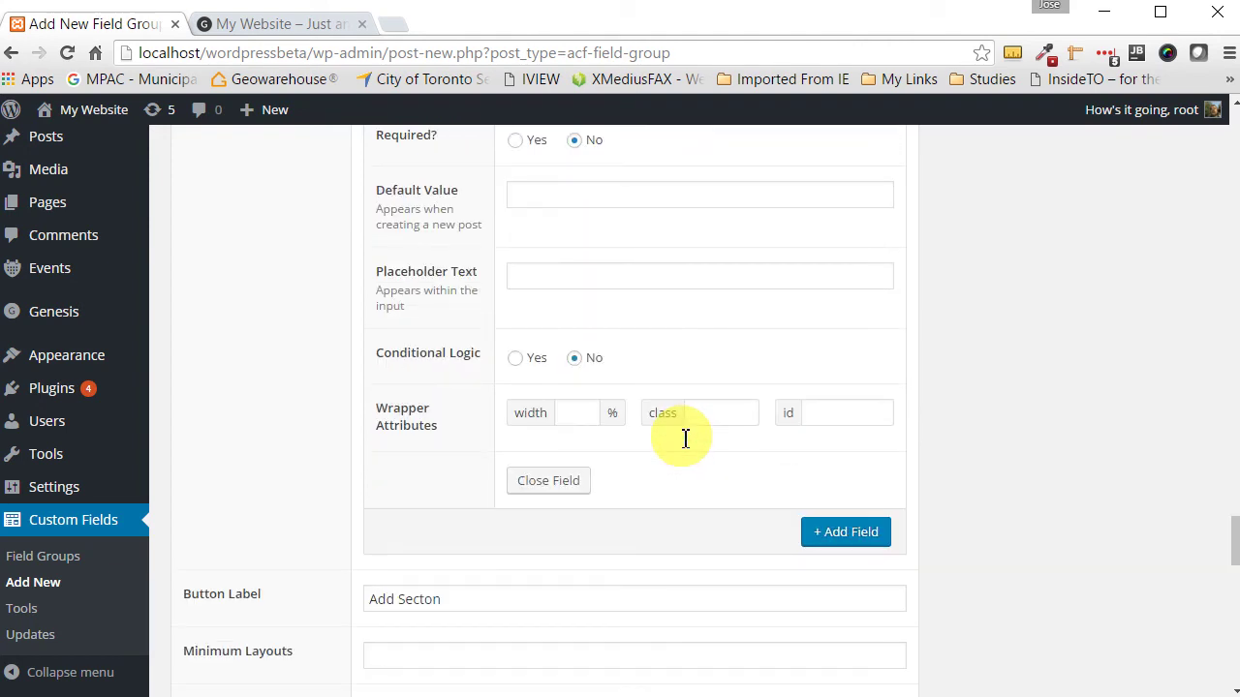
{"action": "scroll", "coordinate": [684, 438], "scroll_direction": "up", "scroll_amount": 1}
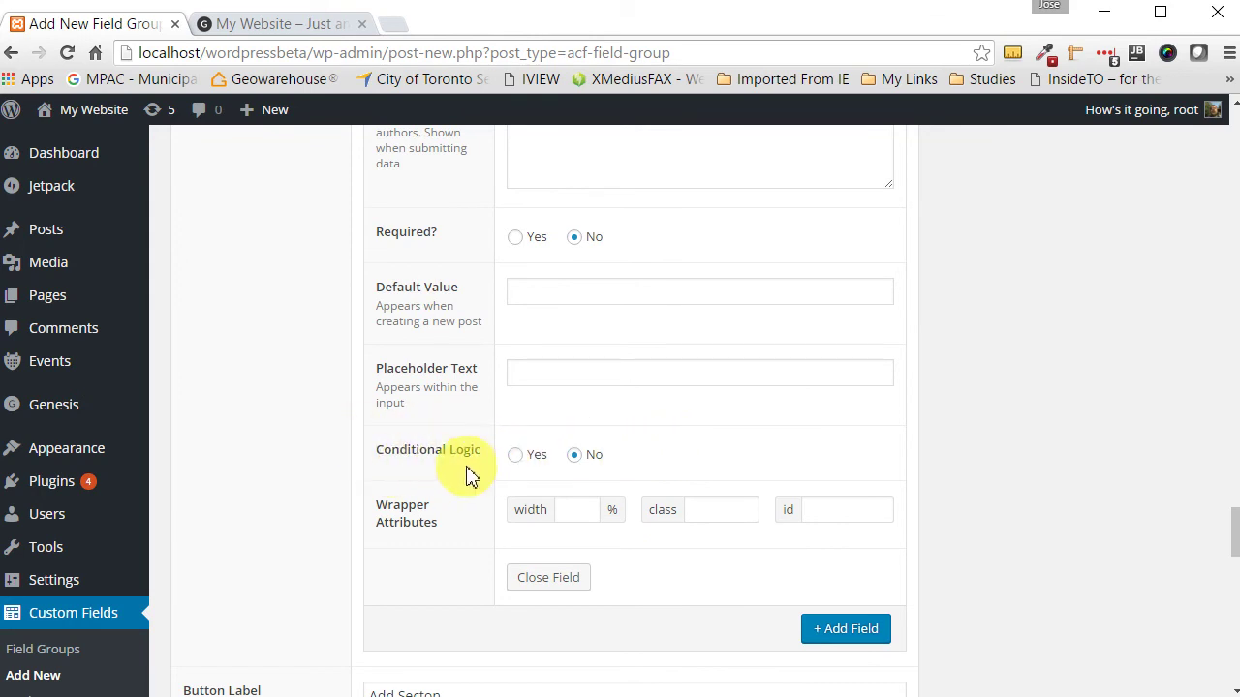
{"action": "left_click", "coordinate": [517, 456]}
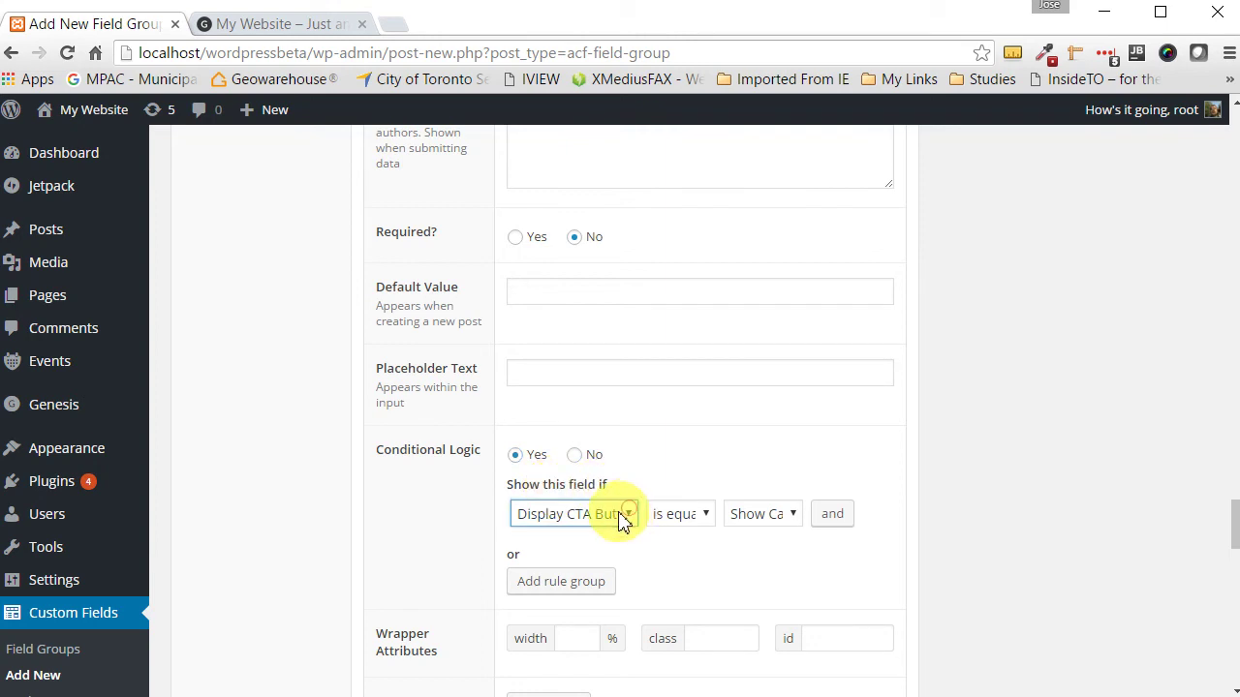
{"action": "left_click", "coordinate": [789, 517]}
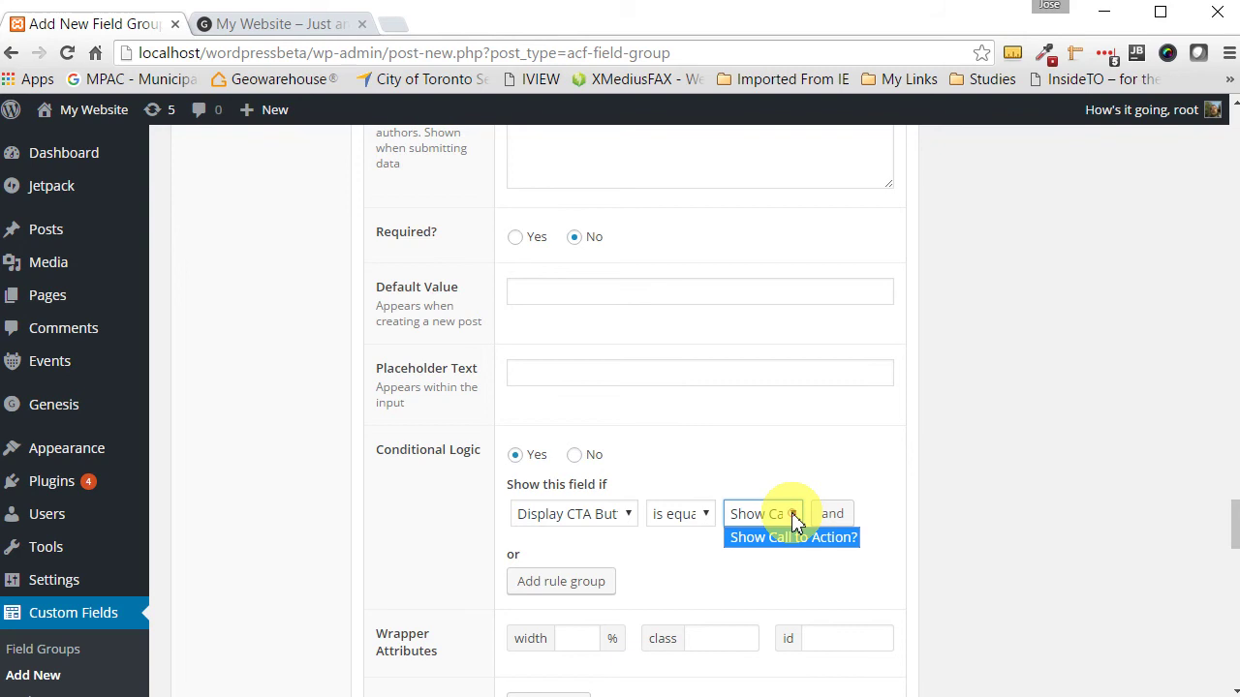
{"action": "left_click", "coordinate": [806, 453]}
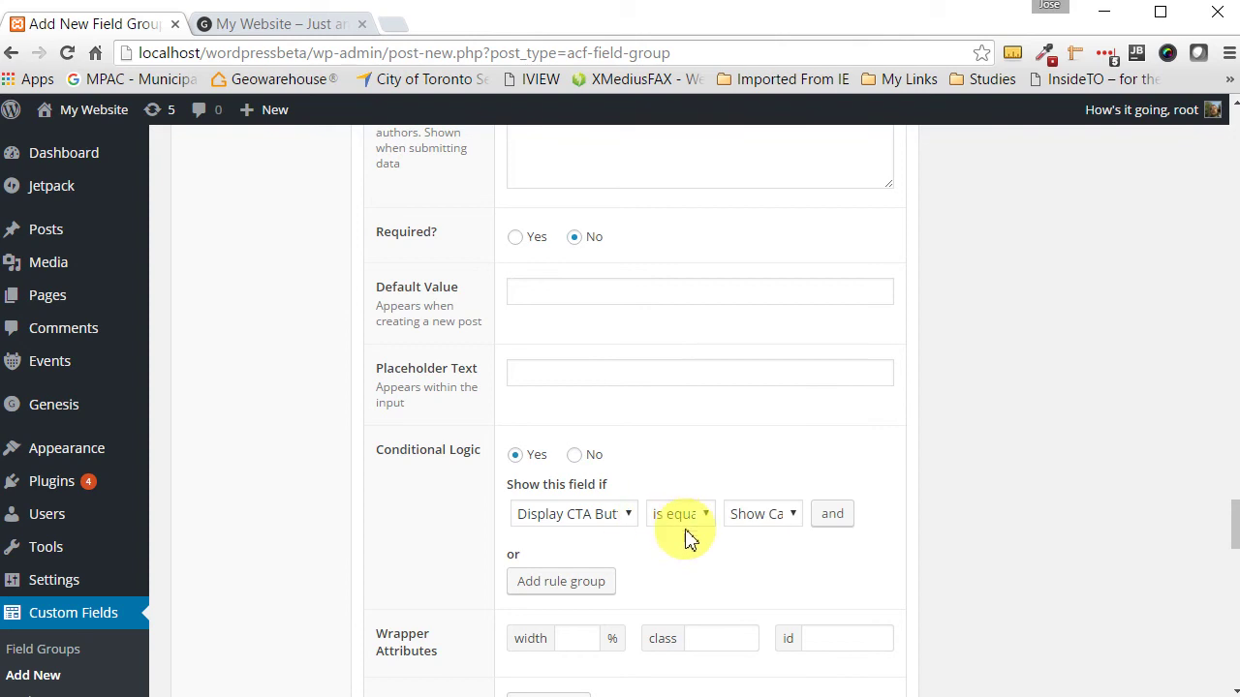
Step: Set the Hero CTA Button URL field's wrapper width to 20%
{"action": "scroll", "coordinate": [677, 566], "scroll_direction": "down", "scroll_amount": 1}
{"action": "left_click", "coordinate": [582, 540]}
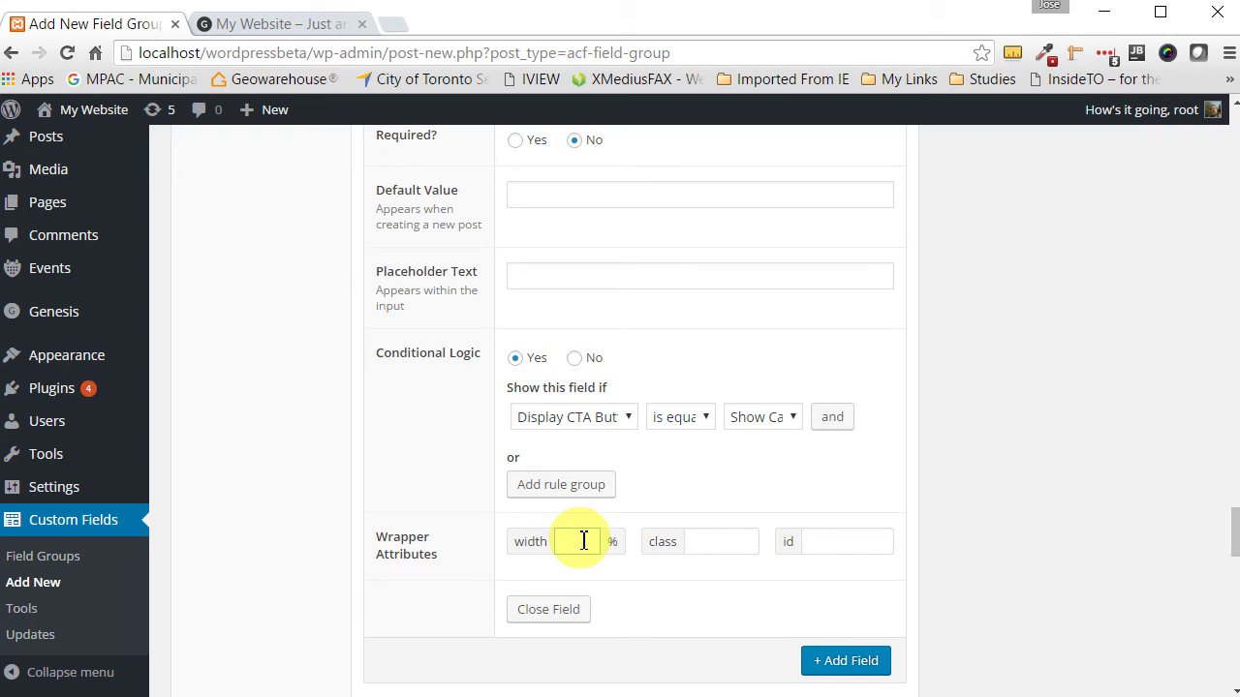
{"action": "type", "text": "20"}
Step: Add a fifth field to the Hero layout with the label "Hero Button Text" and accept its generated name
{"action": "scroll", "coordinate": [620, 619], "scroll_direction": "down", "scroll_amount": 2}
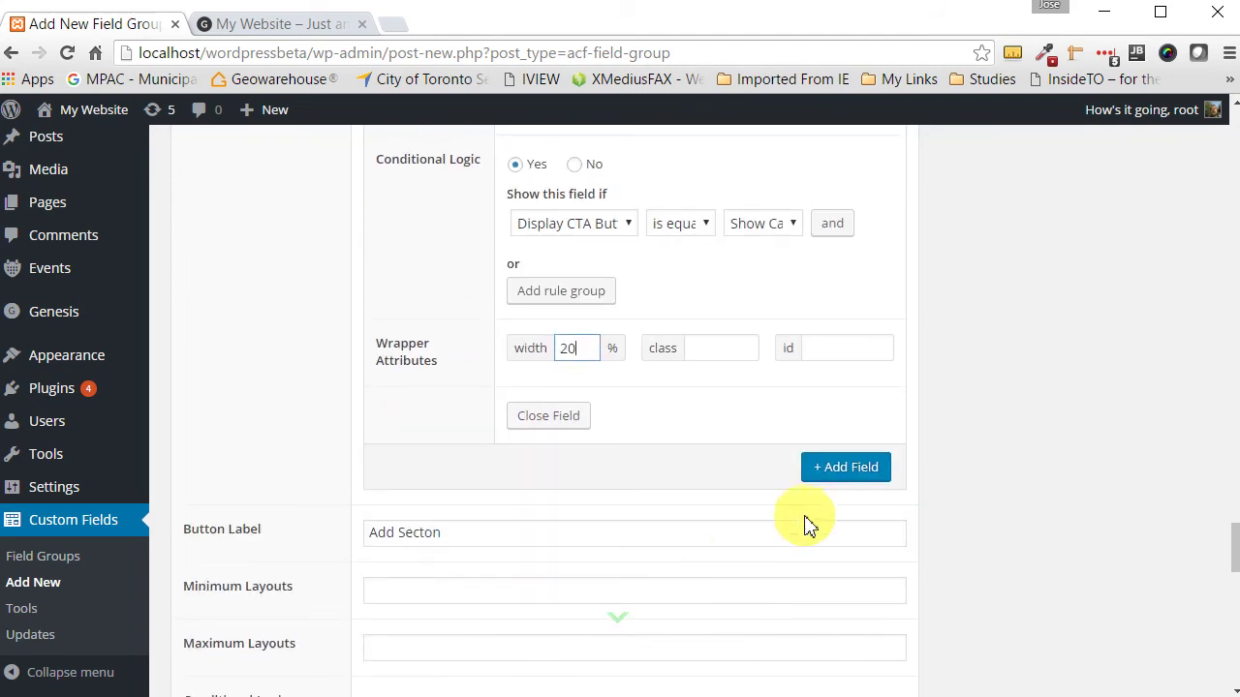
{"action": "left_click", "coordinate": [852, 468]}
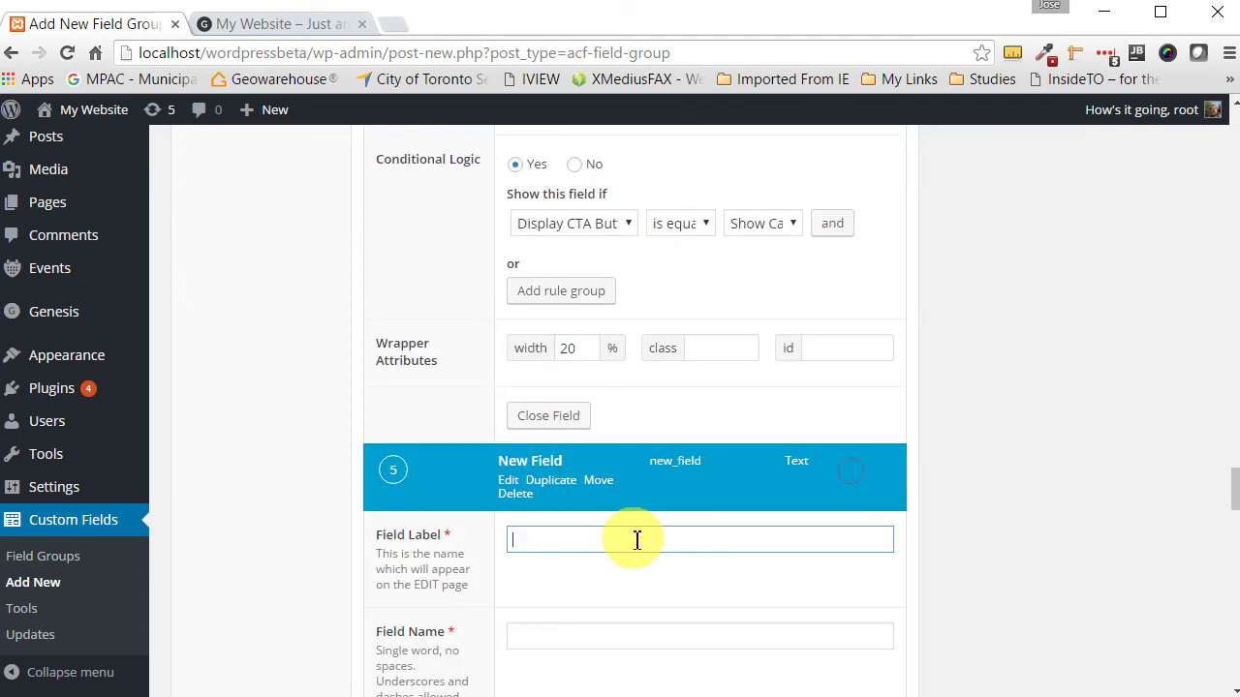
{"action": "scroll", "coordinate": [634, 542], "scroll_direction": "down", "scroll_amount": 2}
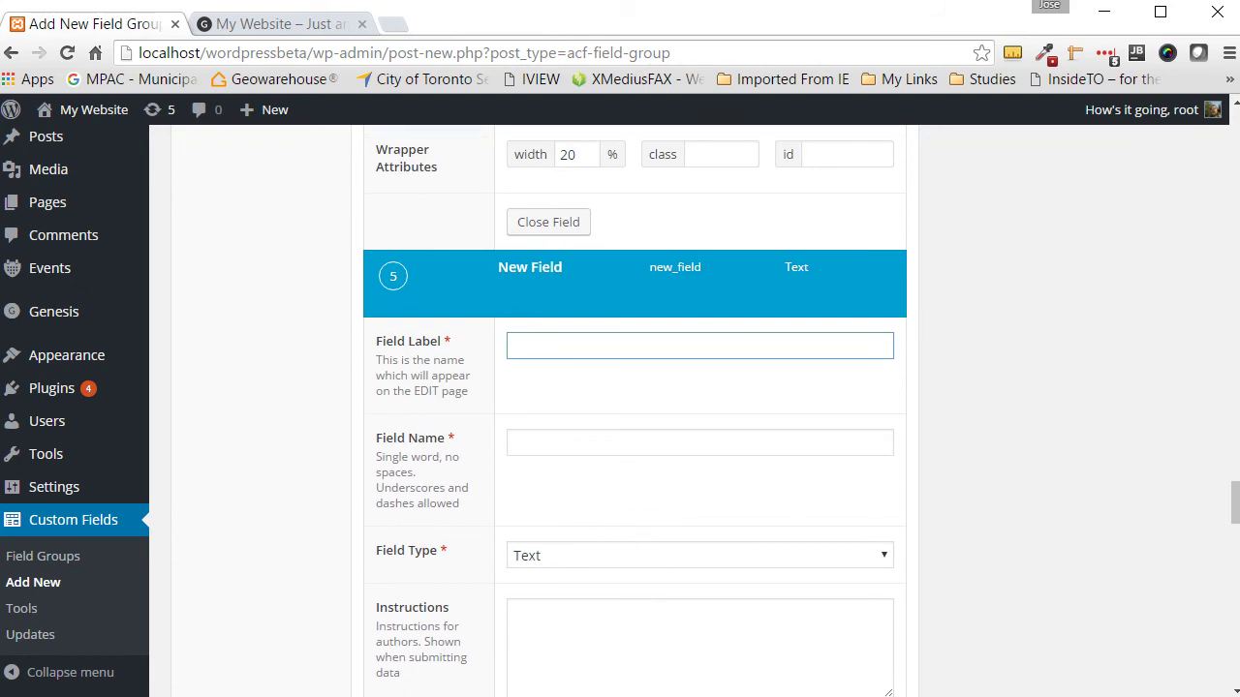
{"action": "left_click", "coordinate": [594, 351]}
{"action": "mouse_move", "coordinate": [53, 356]}
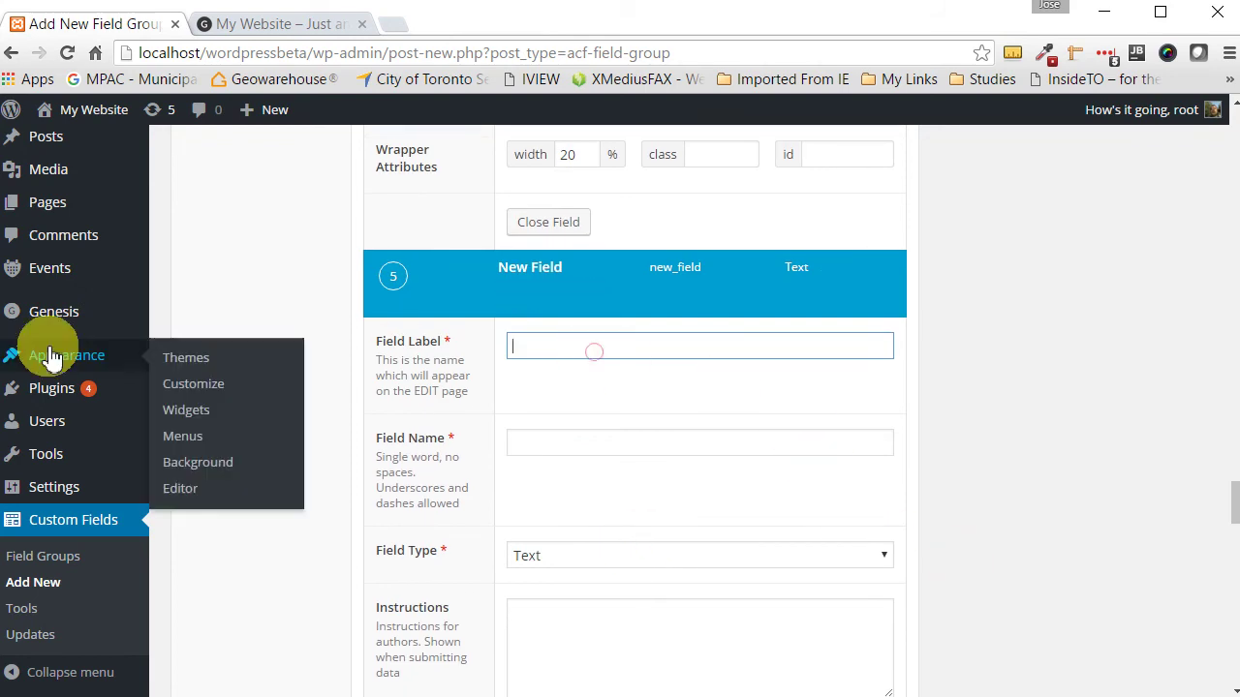
{"action": "type", "text": "Hro"}
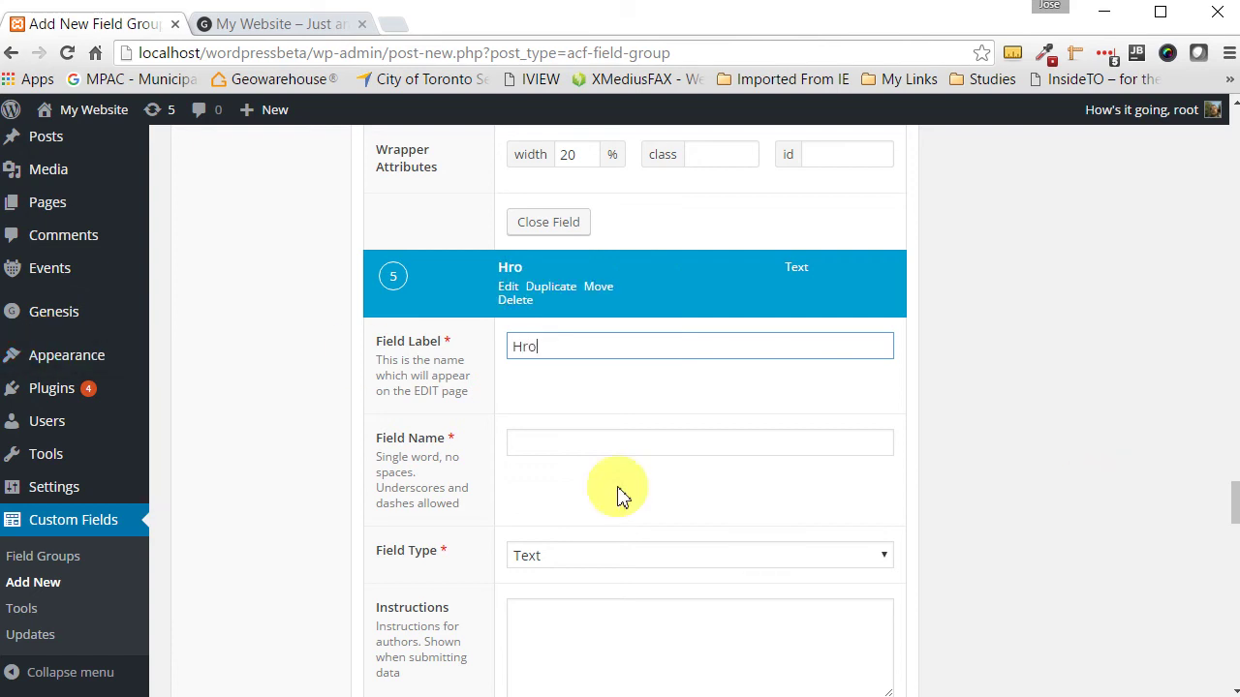
{"action": "left_click", "coordinate": [558, 357]}
{"action": "key", "text": "BackSpace"}
{"action": "key", "text": "BackSpace"}
{"action": "type", "text": "ero"}
{"action": "key", "text": "BackSpace"}
{"action": "key", "text": "BackSpace"}
{"action": "type", "text": "ro Button Text"}
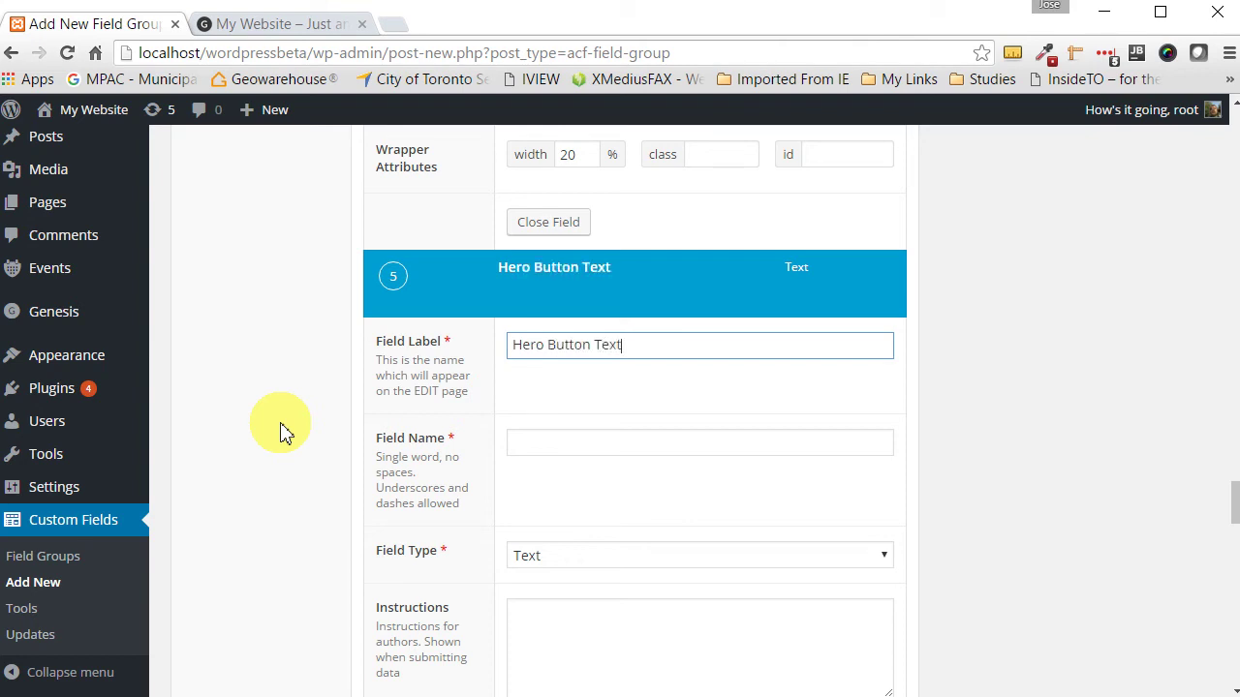
{"action": "key", "text": "Tab"}
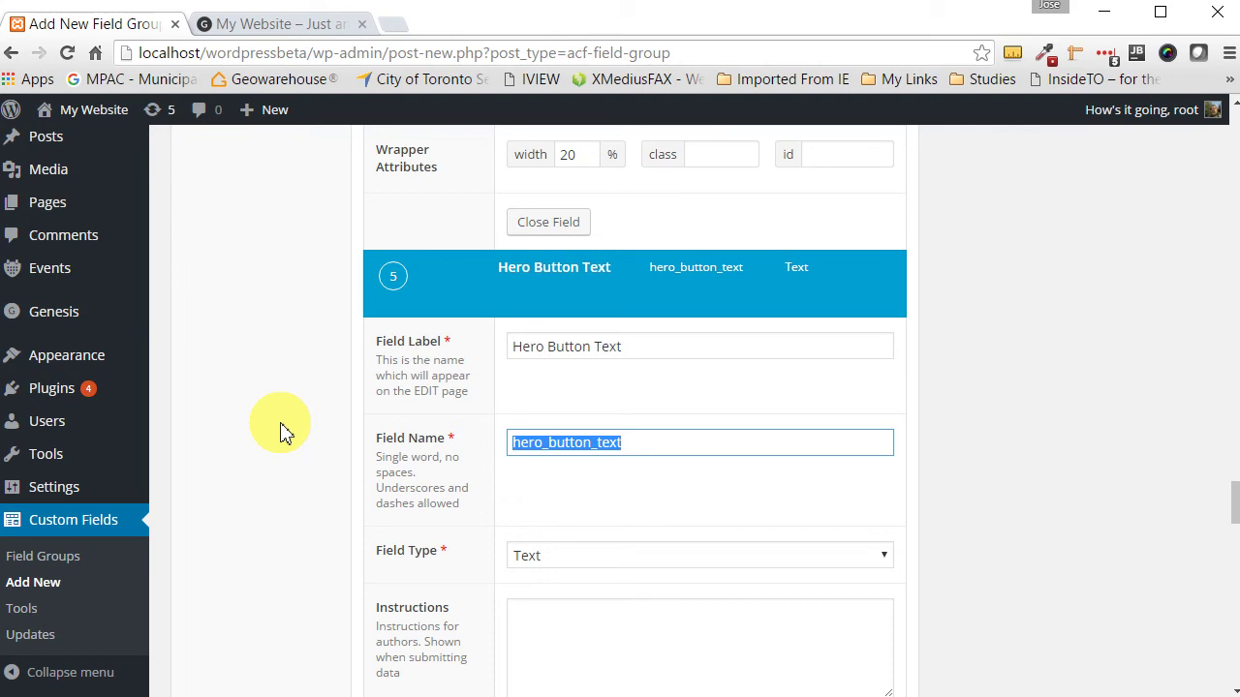
Step: Keep the Hero Button Text field's type as Text and set its placeholder text to "Join Now!!"
{"action": "scroll", "coordinate": [291, 438], "scroll_direction": "down", "scroll_amount": 3}
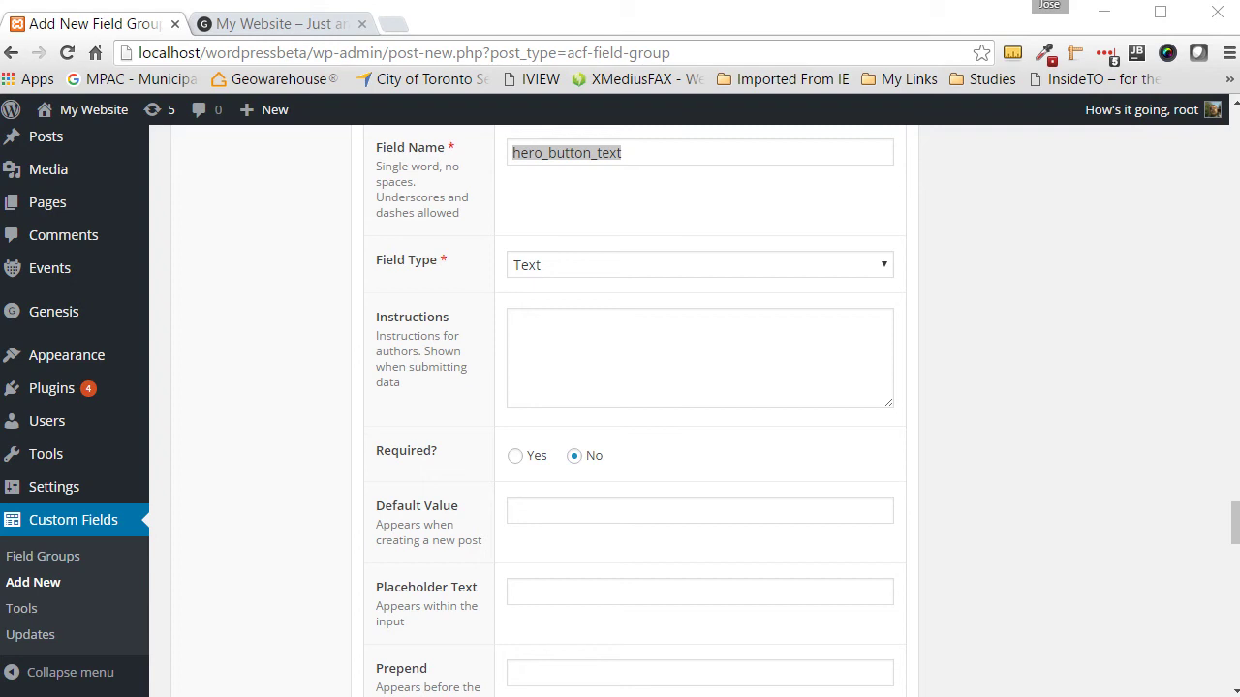
{"action": "scroll", "coordinate": [566, 538], "scroll_direction": "down", "scroll_amount": 1}
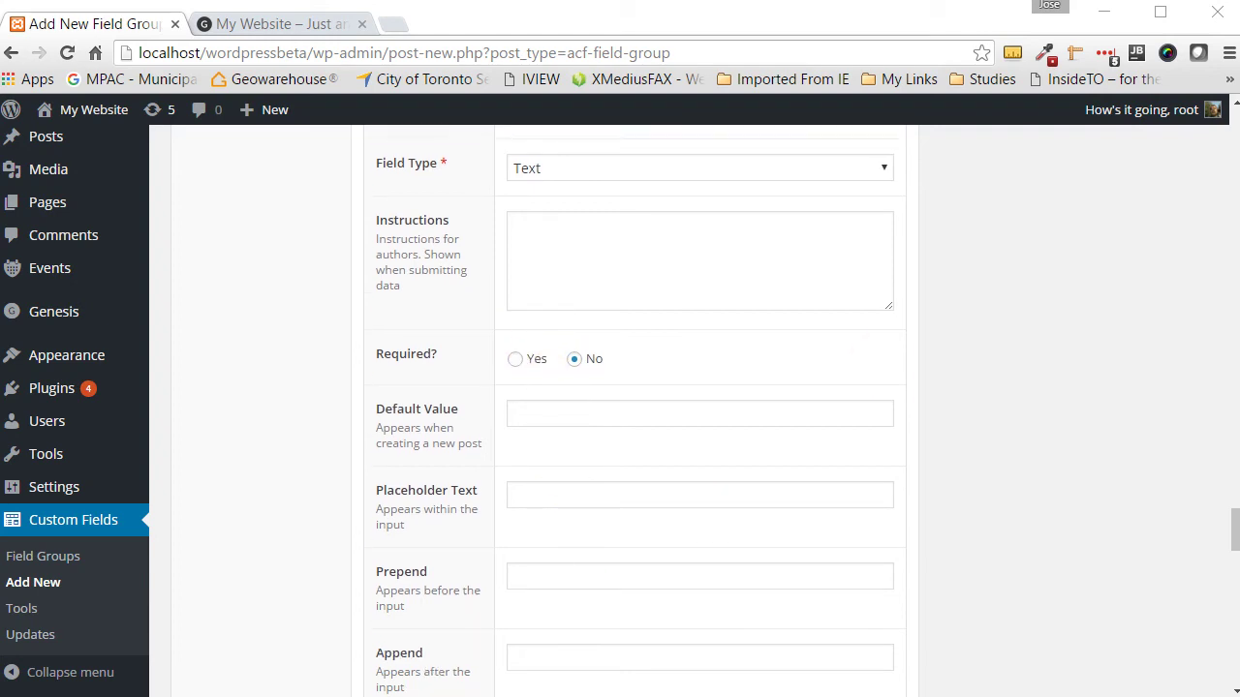
{"action": "left_click", "coordinate": [533, 498]}
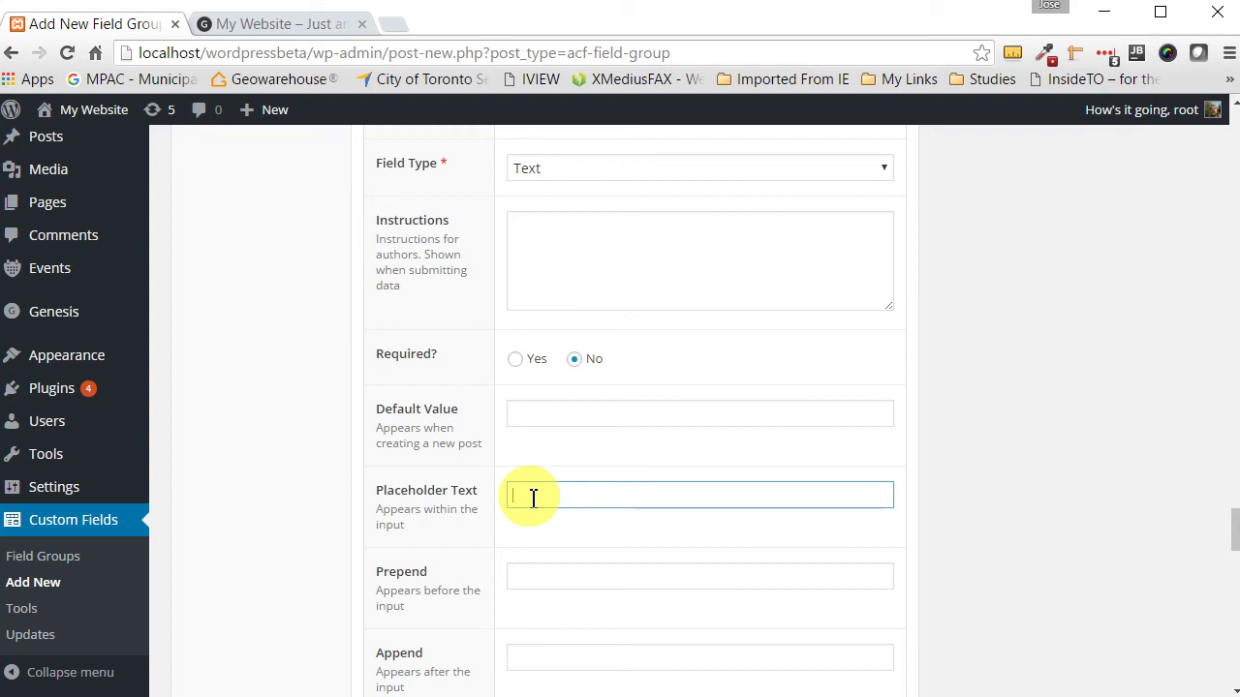
{"action": "type", "text": "RE"}
{"action": "key", "text": "BackSpace"}
{"action": "type", "text": "Get S"}
{"action": "key", "text": "BackSpace"}
{"action": "key", "text": "BackSpace"}
{"action": "key", "text": "BackSpace"}
{"action": "type", "text": "Joh"}
{"action": "key", "text": "BackSpace"}
{"action": "key", "text": "BackSpace"}
{"action": "type", "text": "oin Now!!"}
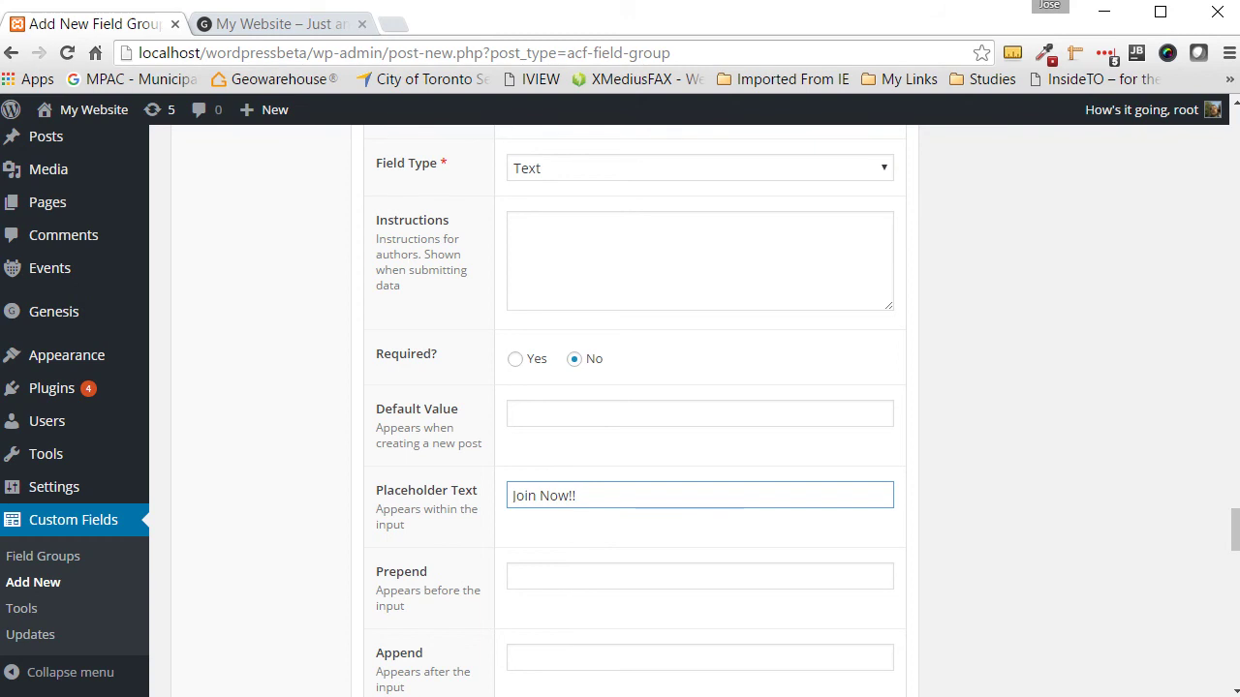
Step: Enable conditional logic on the Hero Button Text field, showing it if Display CTA Button is equal to "Show Call to Action?"
{"action": "scroll", "coordinate": [769, 520], "scroll_direction": "down", "scroll_amount": 4}
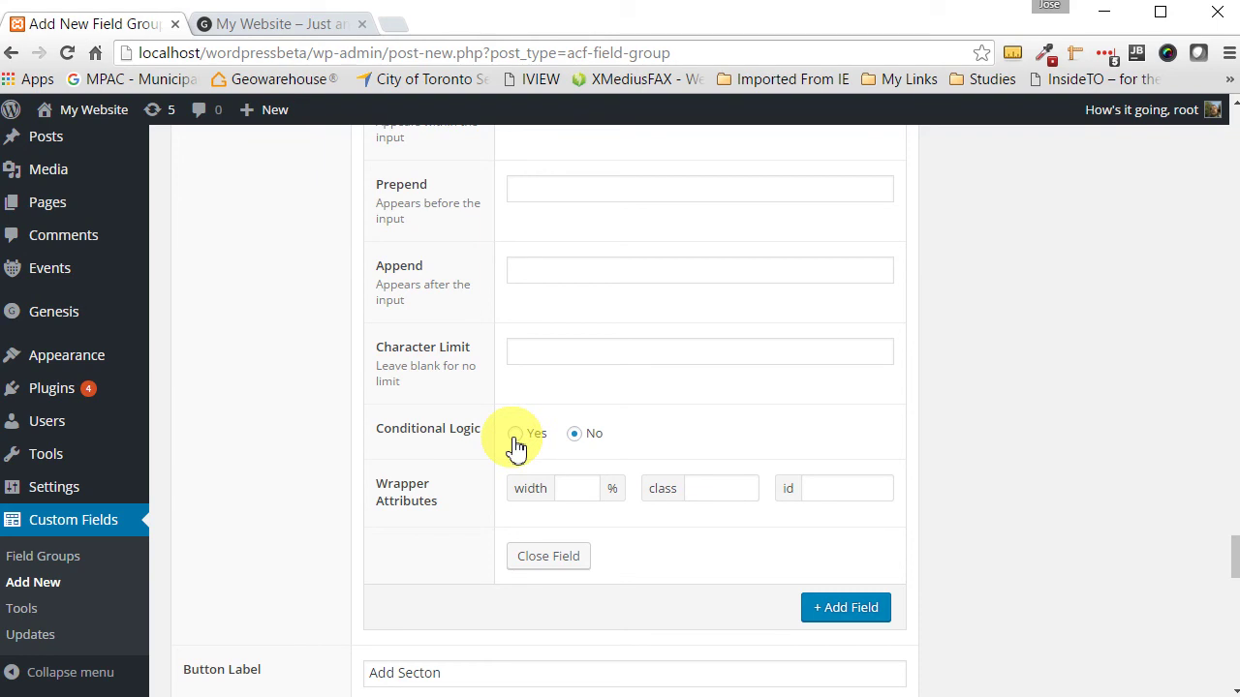
{"action": "left_click", "coordinate": [514, 435]}
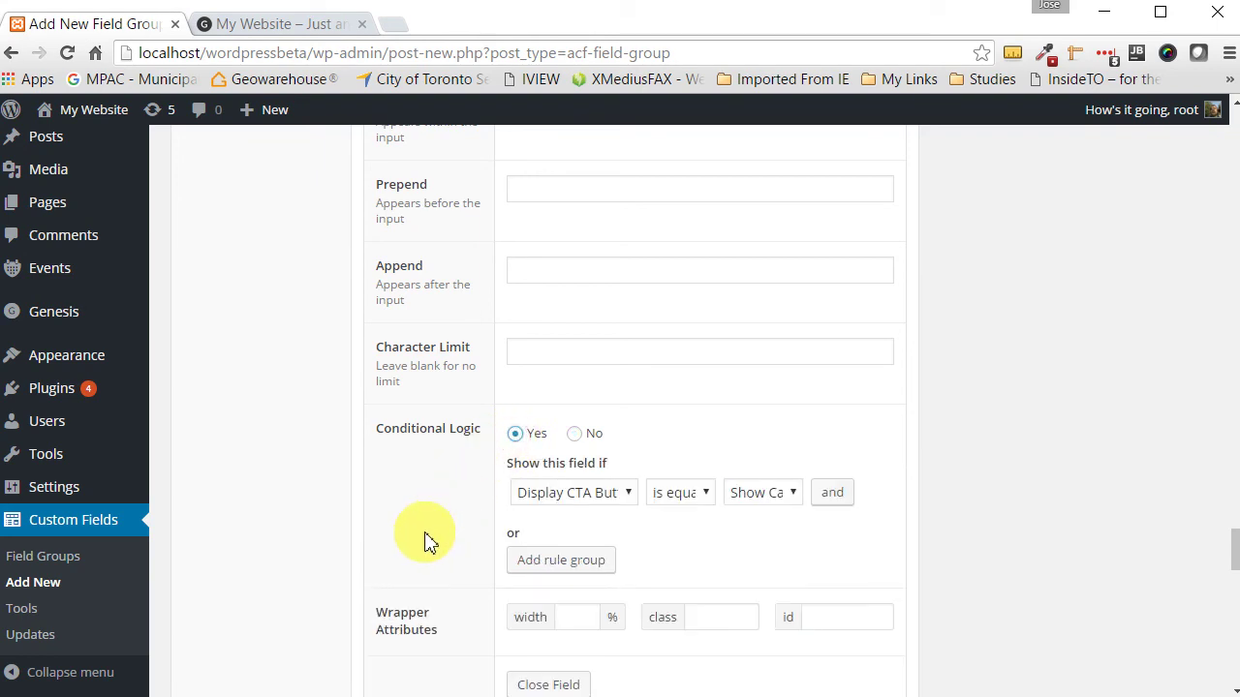
{"action": "scroll", "coordinate": [426, 533], "scroll_direction": "down", "scroll_amount": 1}
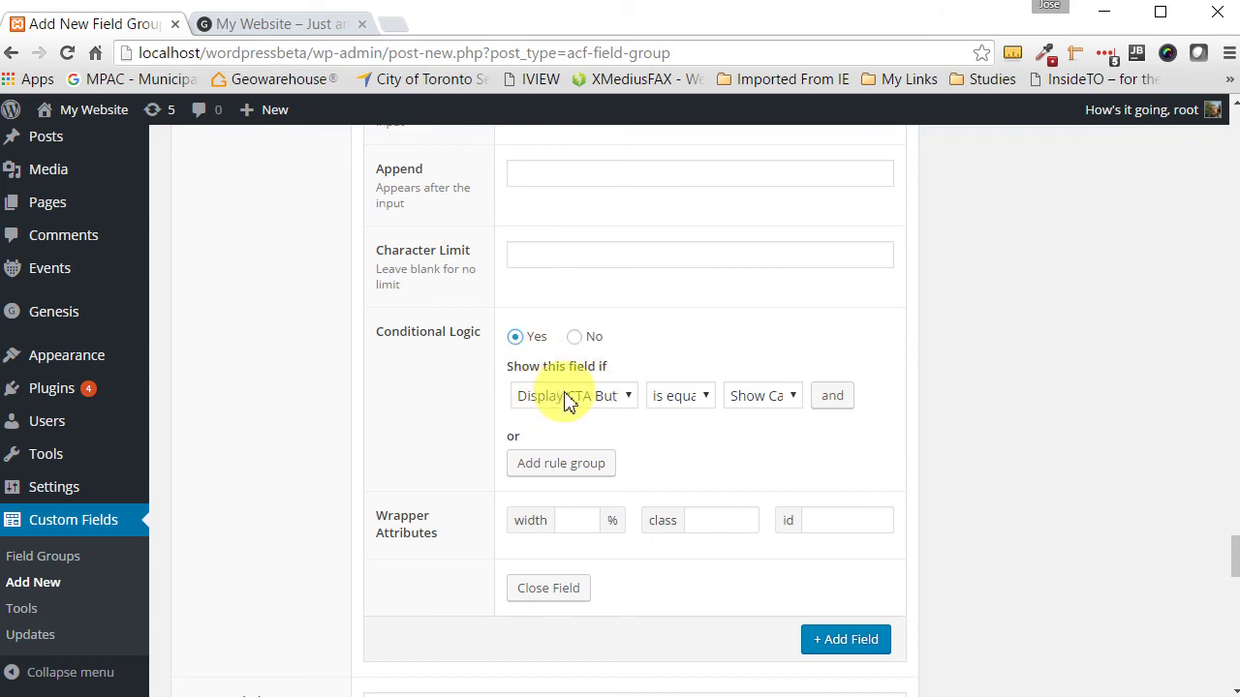
{"action": "left_click", "coordinate": [627, 403]}
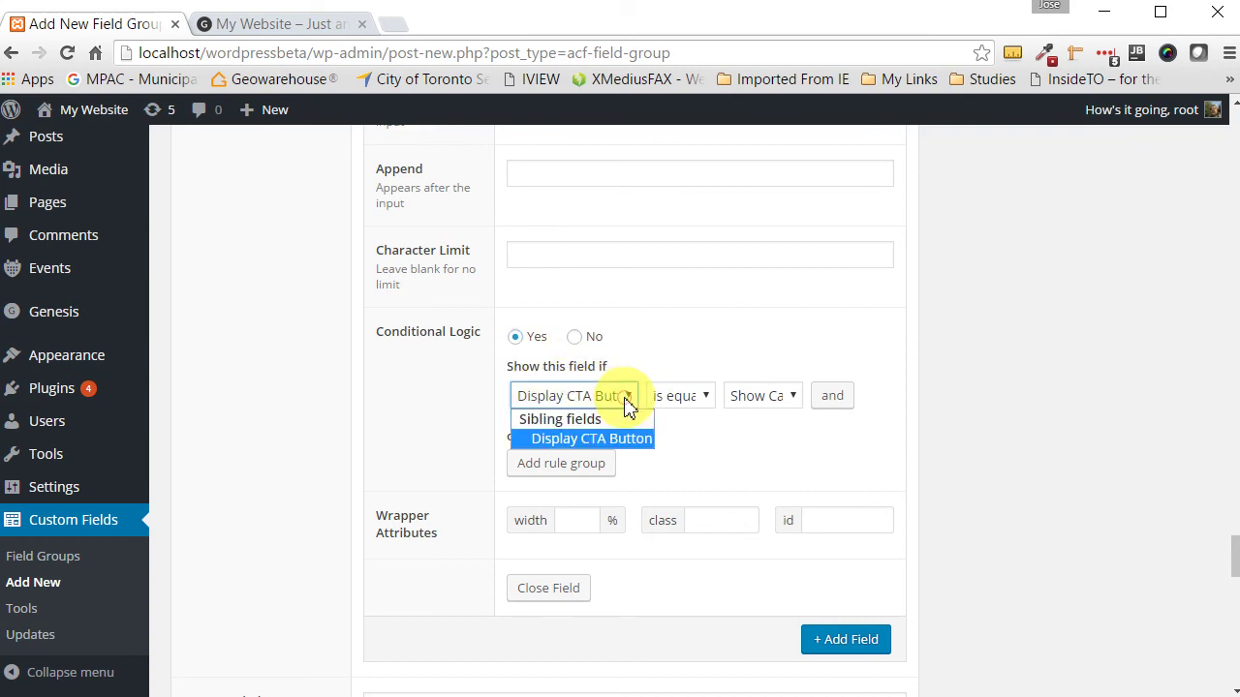
{"action": "left_click", "coordinate": [794, 399]}
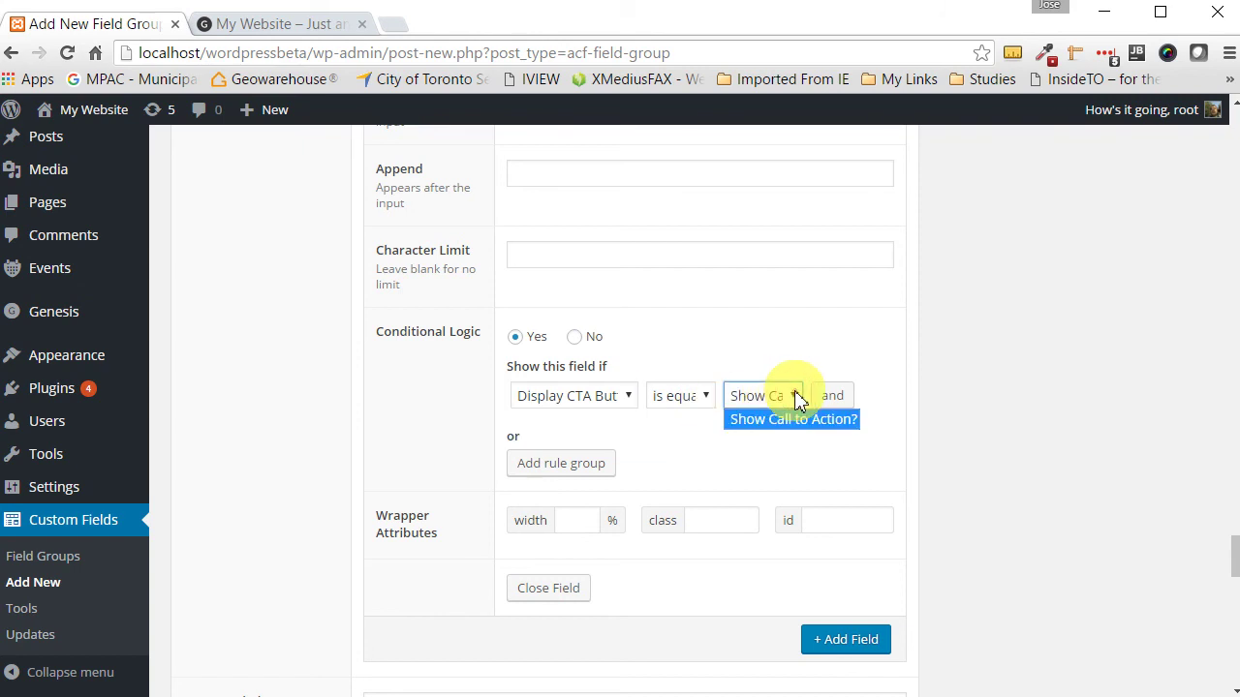
{"action": "left_click", "coordinate": [664, 451]}
Step: Set the Hero Button Text field's wrapper width to 60%
{"action": "left_click", "coordinate": [573, 523]}
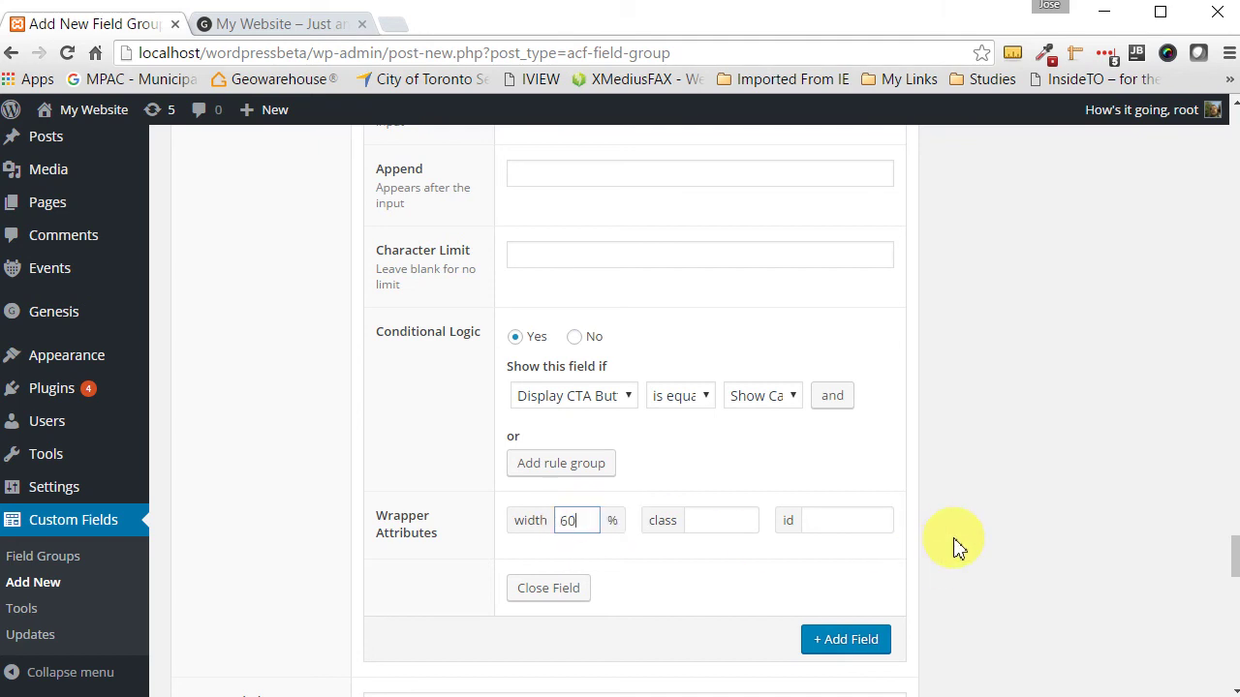
{"action": "scroll", "coordinate": [962, 548], "scroll_direction": "up", "scroll_amount": 11}
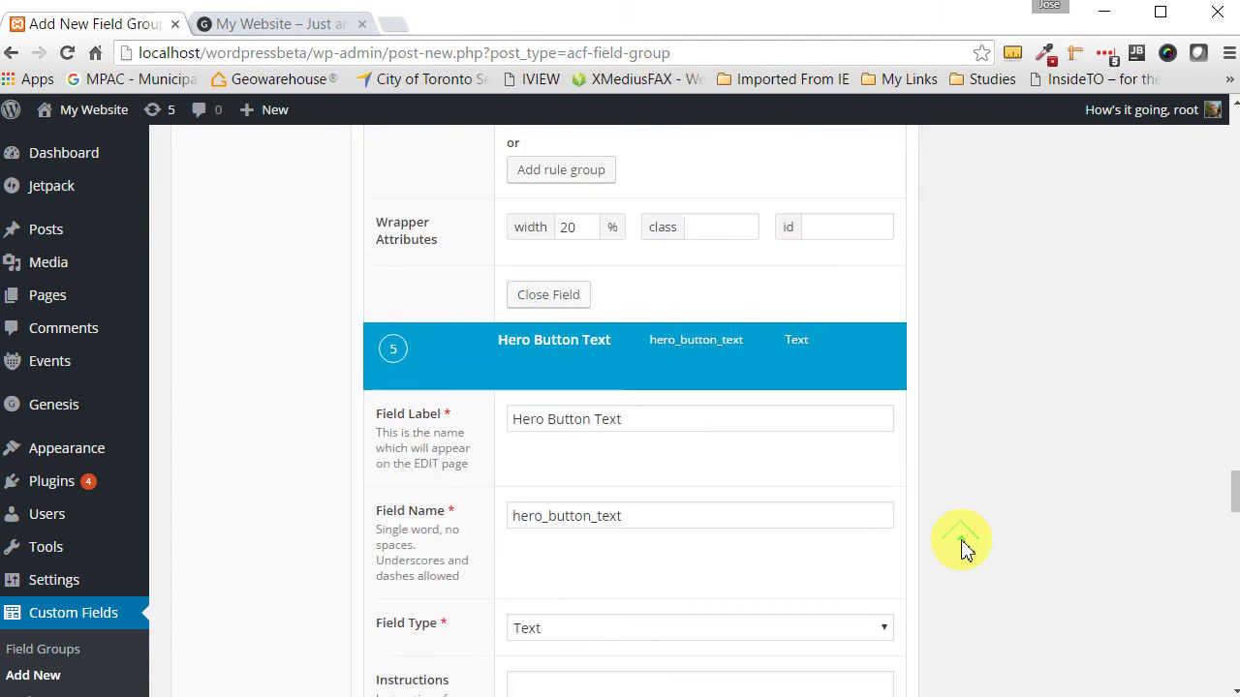
{"action": "scroll", "coordinate": [962, 549], "scroll_direction": "up", "scroll_amount": 15}
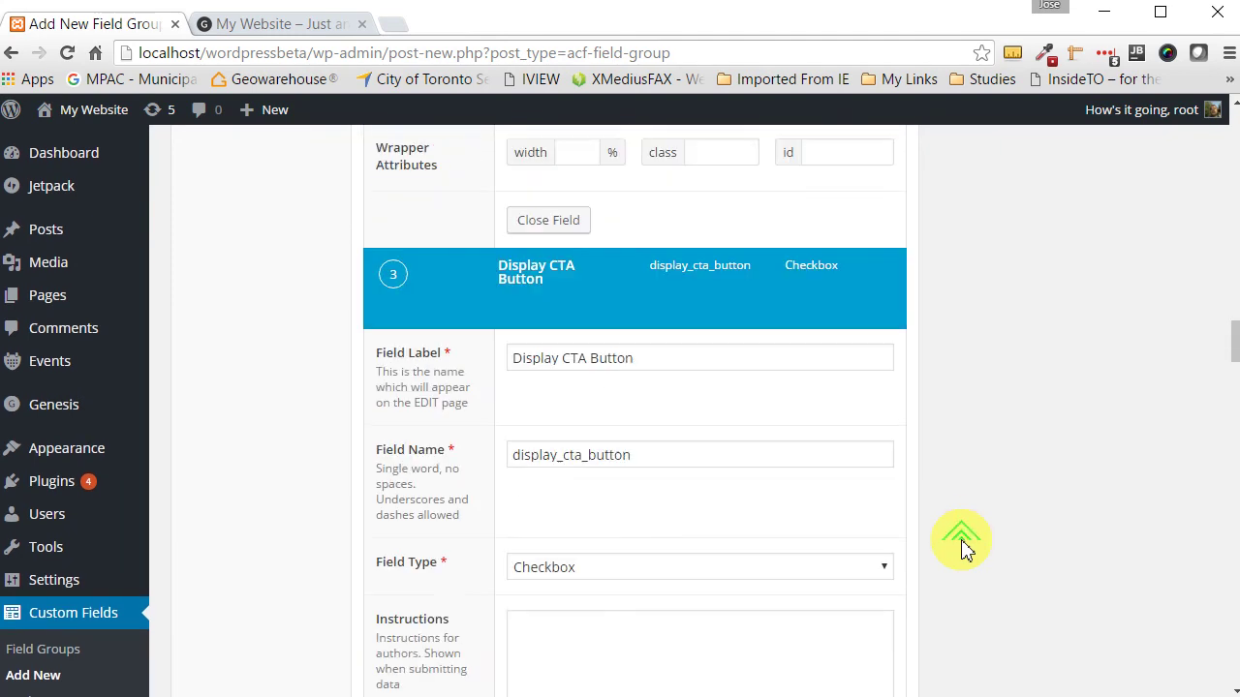
{"action": "scroll", "coordinate": [962, 548], "scroll_direction": "up", "scroll_amount": 15}
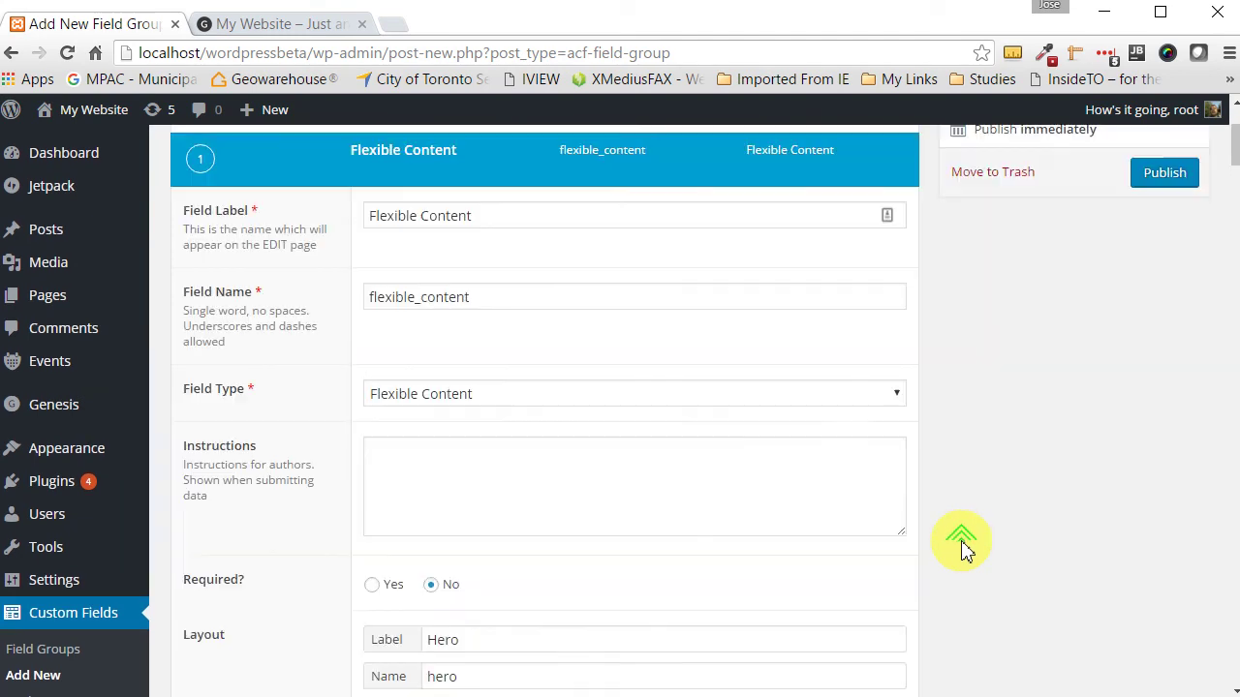
Step: Publish the Flexible Content field group, close the front-end site tab and open the Home page for editing in a separate tab
{"action": "left_click", "coordinate": [1165, 375]}
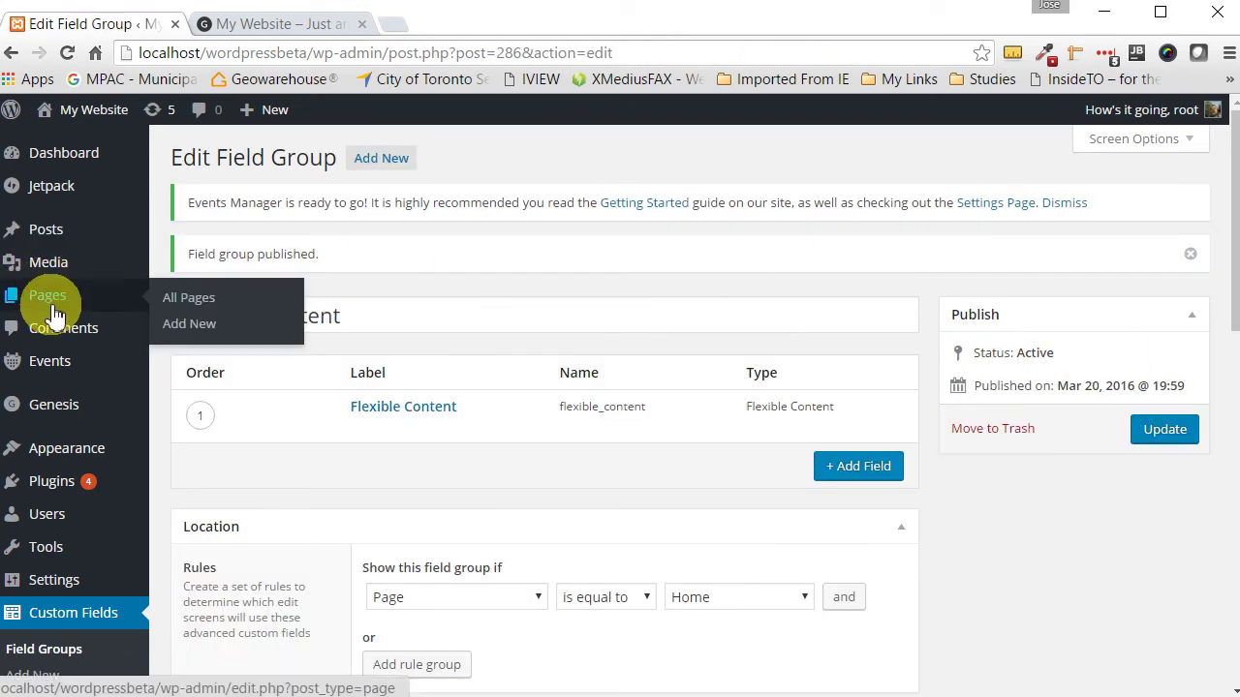
{"action": "right_click", "coordinate": [51, 305]}
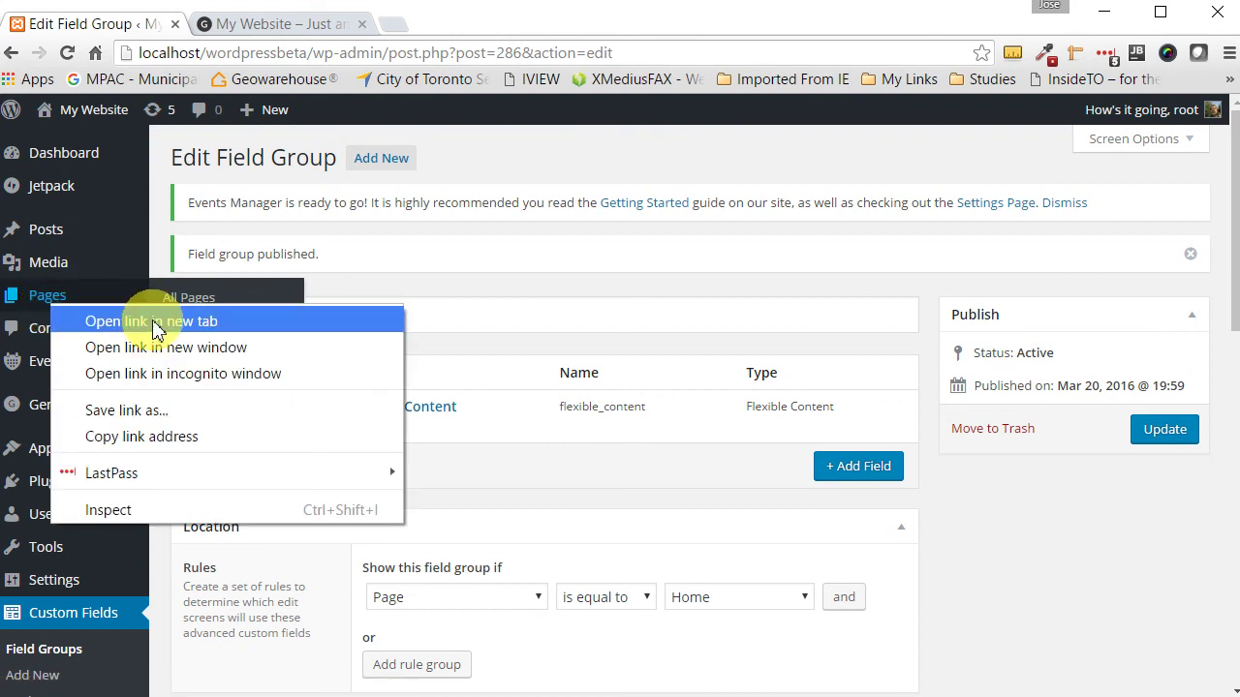
{"action": "left_click", "coordinate": [155, 330]}
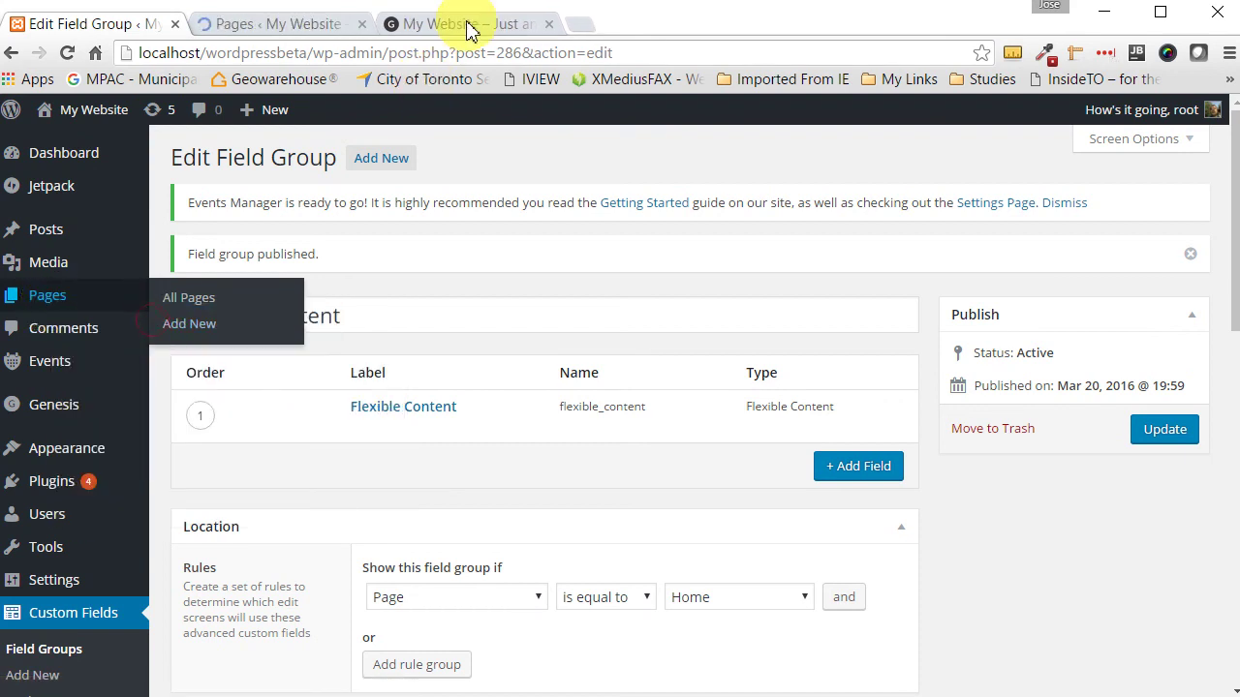
{"action": "left_click", "coordinate": [467, 25]}
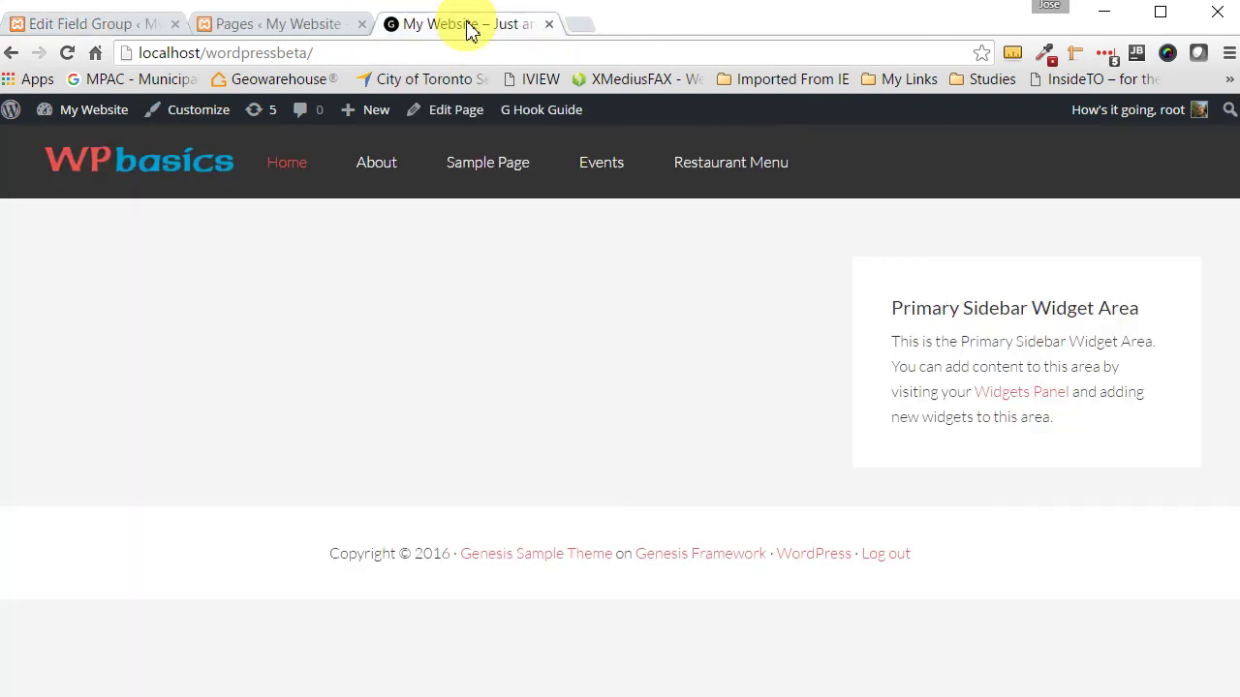
{"action": "left_click", "coordinate": [550, 25]}
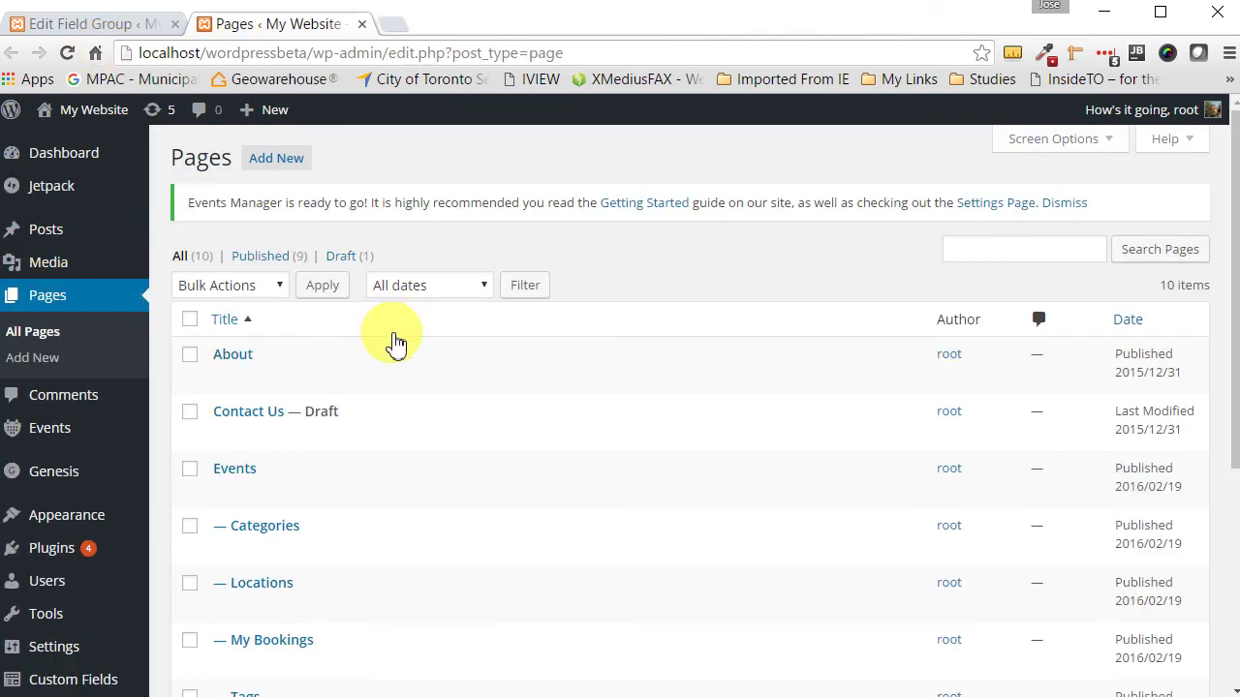
{"action": "scroll", "coordinate": [393, 344], "scroll_direction": "down", "scroll_amount": 3}
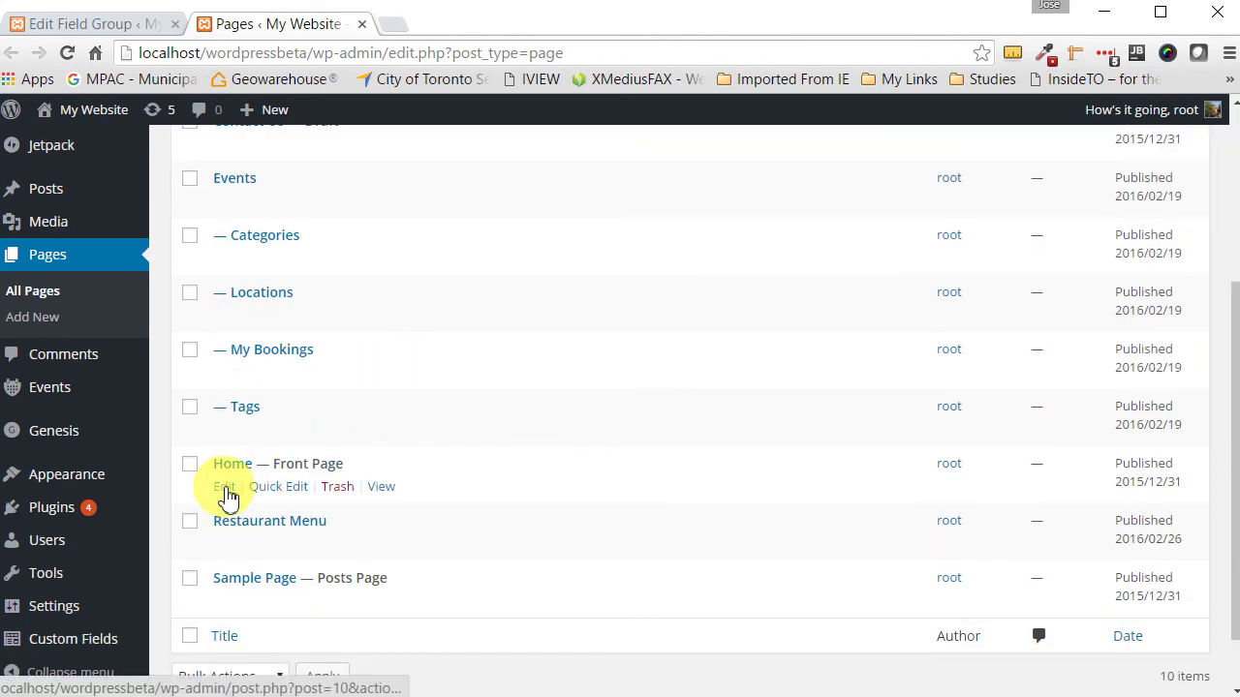
{"action": "left_click", "coordinate": [225, 487]}
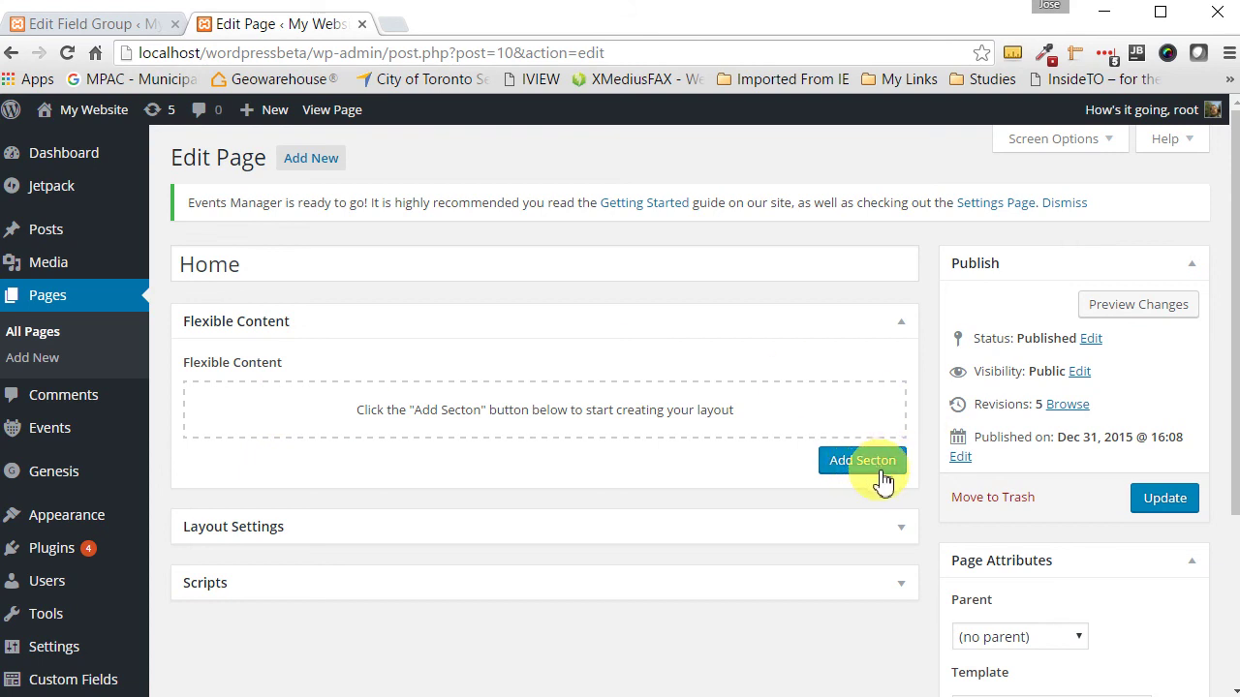
Step: Change the Flexible Content field's button label to "Add Section" and update the field group
{"action": "left_click", "coordinate": [102, 22]}
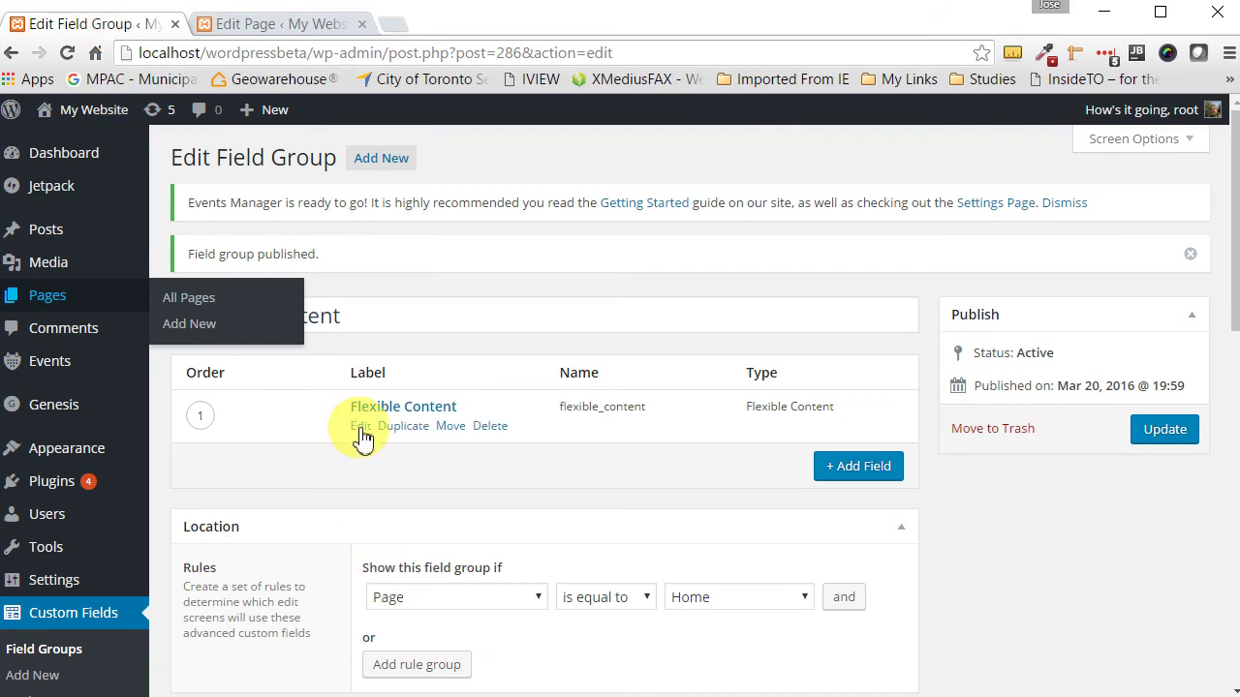
{"action": "left_click", "coordinate": [360, 427]}
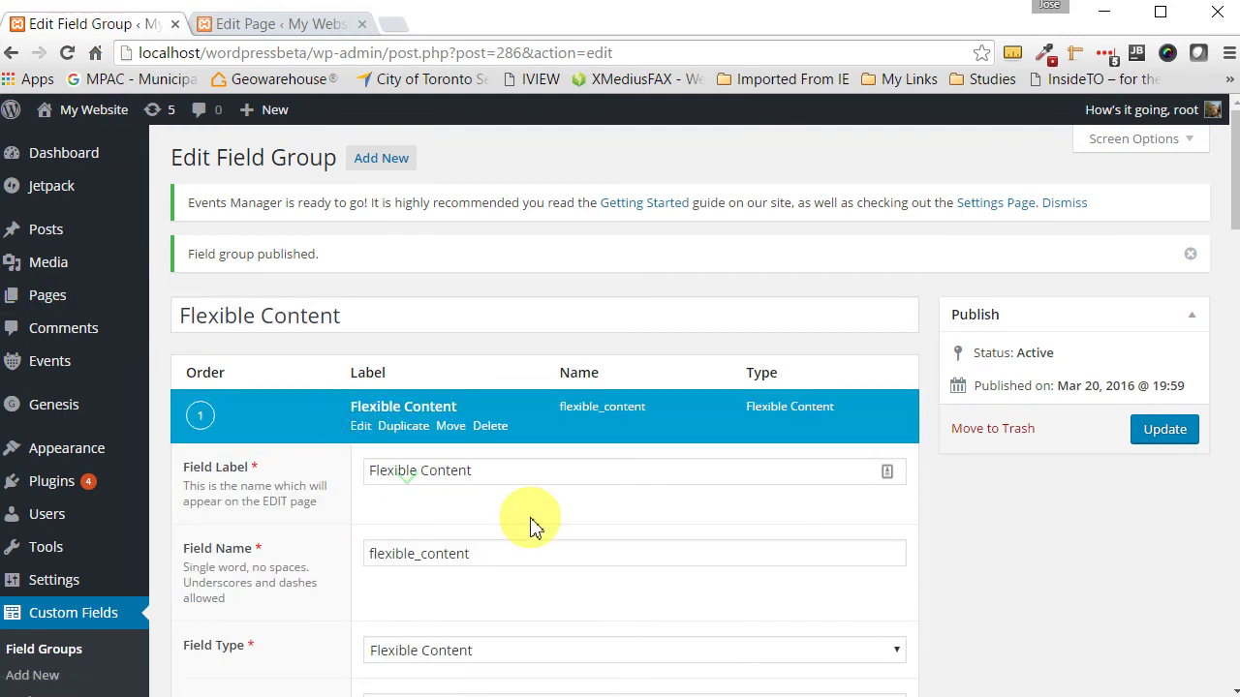
{"action": "scroll", "coordinate": [534, 523], "scroll_direction": "down", "scroll_amount": 5}
{"action": "scroll", "coordinate": [533, 523], "scroll_direction": "down", "scroll_amount": 5}
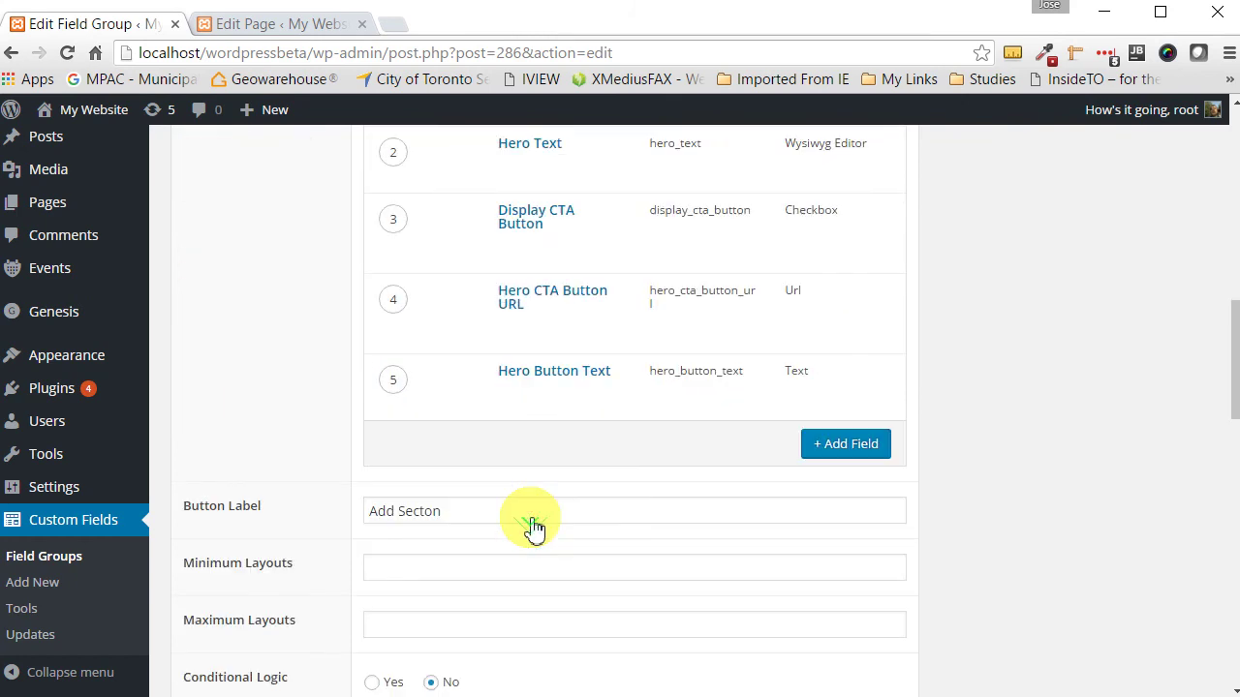
{"action": "left_click", "coordinate": [426, 510]}
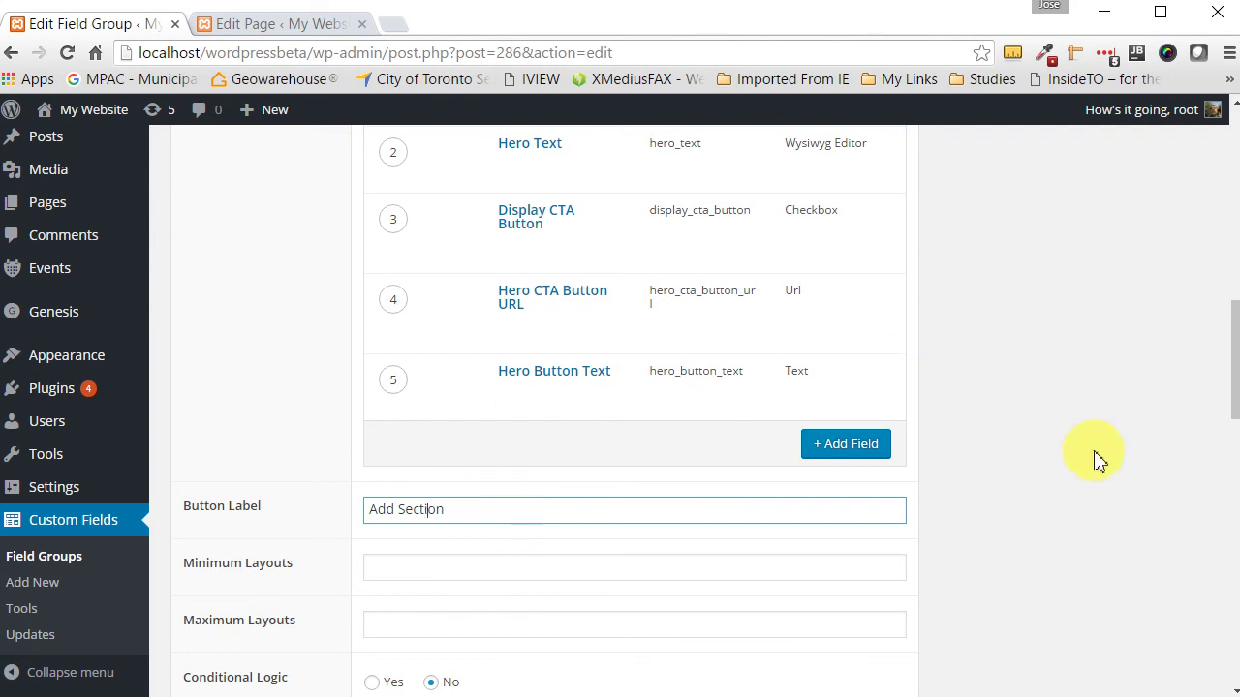
{"action": "scroll", "coordinate": [1043, 451], "scroll_direction": "up", "scroll_amount": 10}
{"action": "left_click", "coordinate": [1151, 444]}
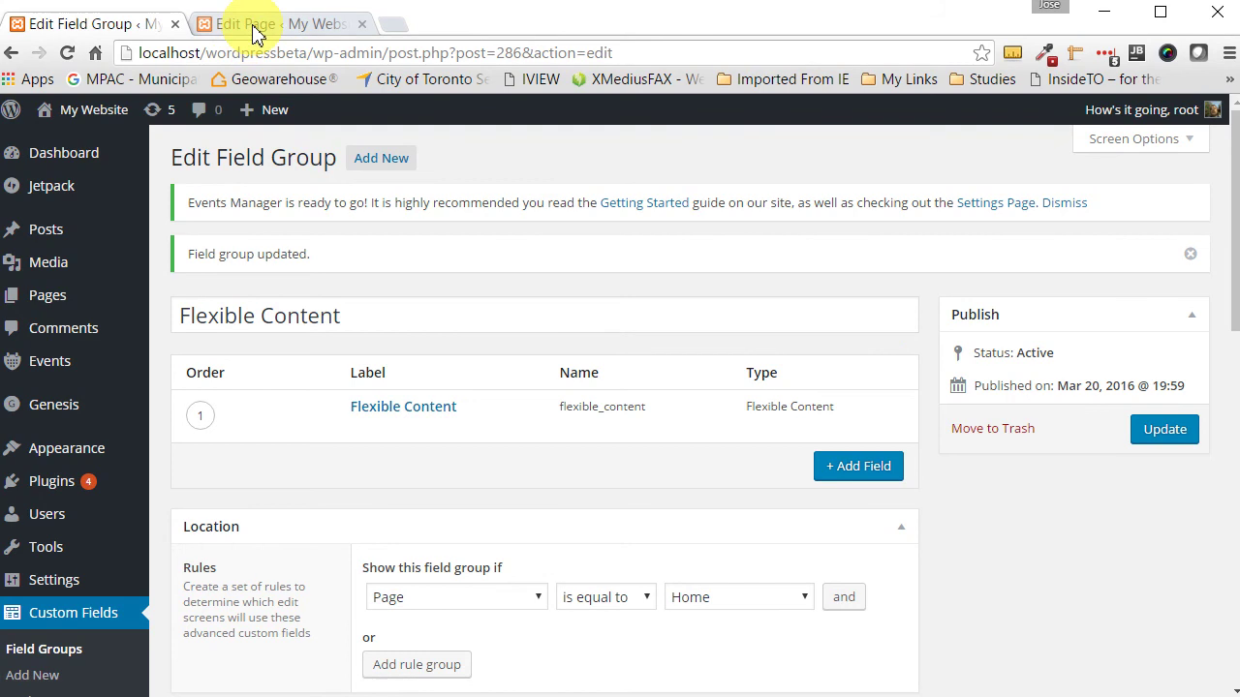
Step: Reload the Home page editor and add a Hero section to its Flexible Content
{"action": "left_click", "coordinate": [254, 24]}
{"action": "left_click", "coordinate": [67, 54]}
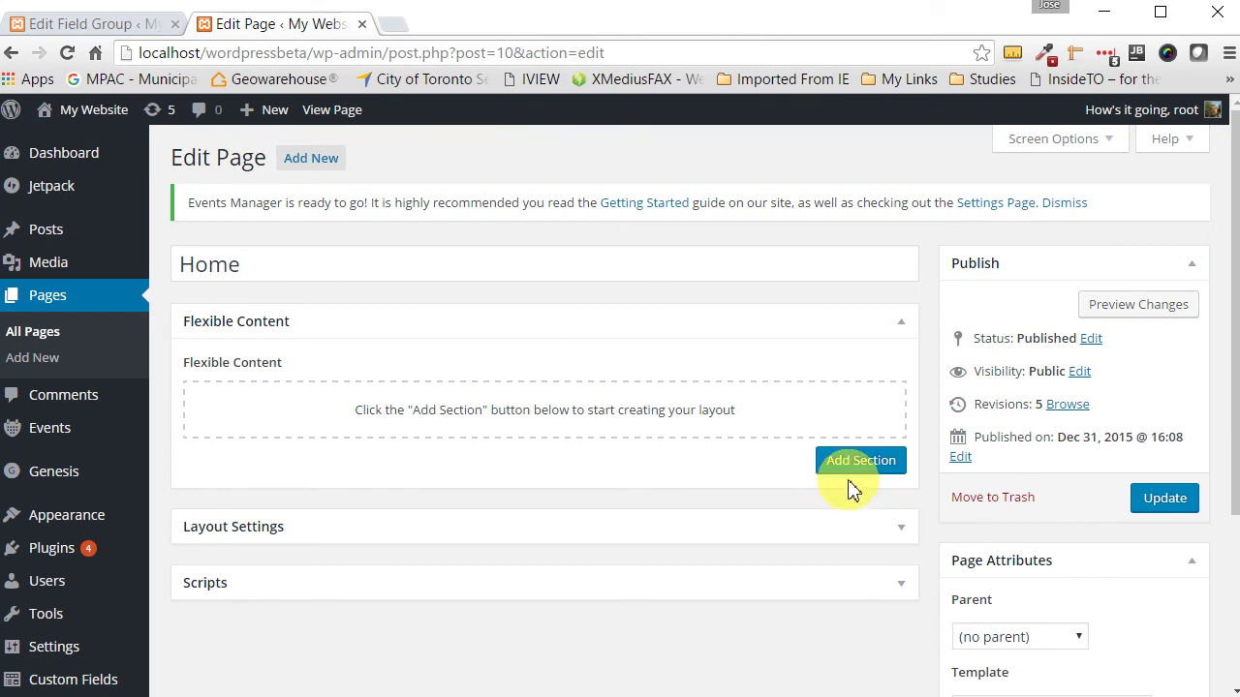
{"action": "left_click", "coordinate": [871, 476]}
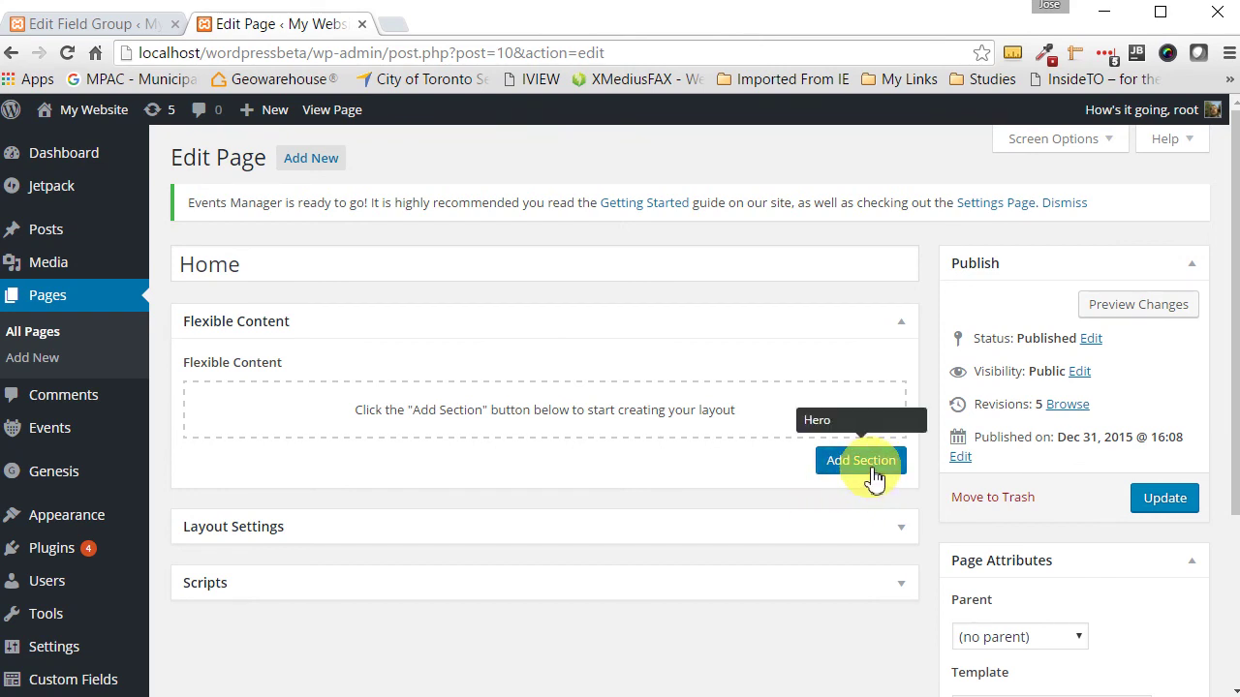
{"action": "left_click", "coordinate": [830, 426]}
{"action": "scroll", "coordinate": [629, 479], "scroll_direction": "down", "scroll_amount": 1}
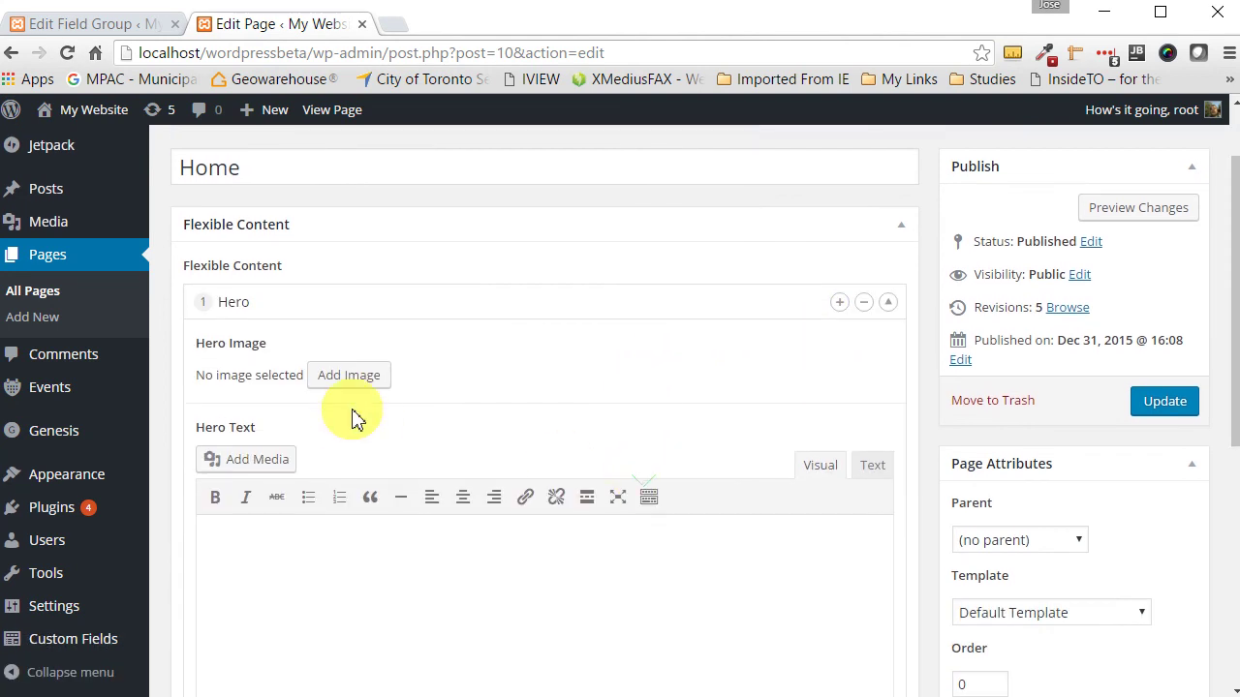
Step: Set the Hero section's image to late.jpg, the red latte cups photo, from the media library
{"action": "left_click", "coordinate": [361, 379]}
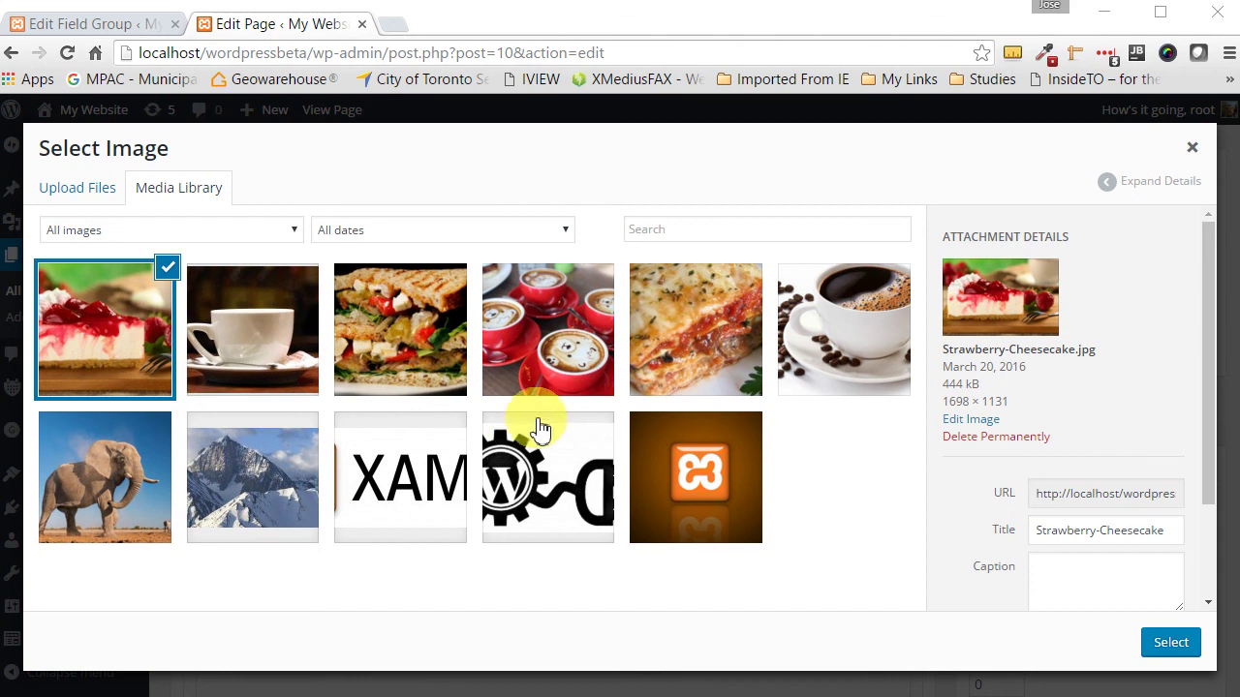
{"action": "left_click", "coordinate": [564, 336]}
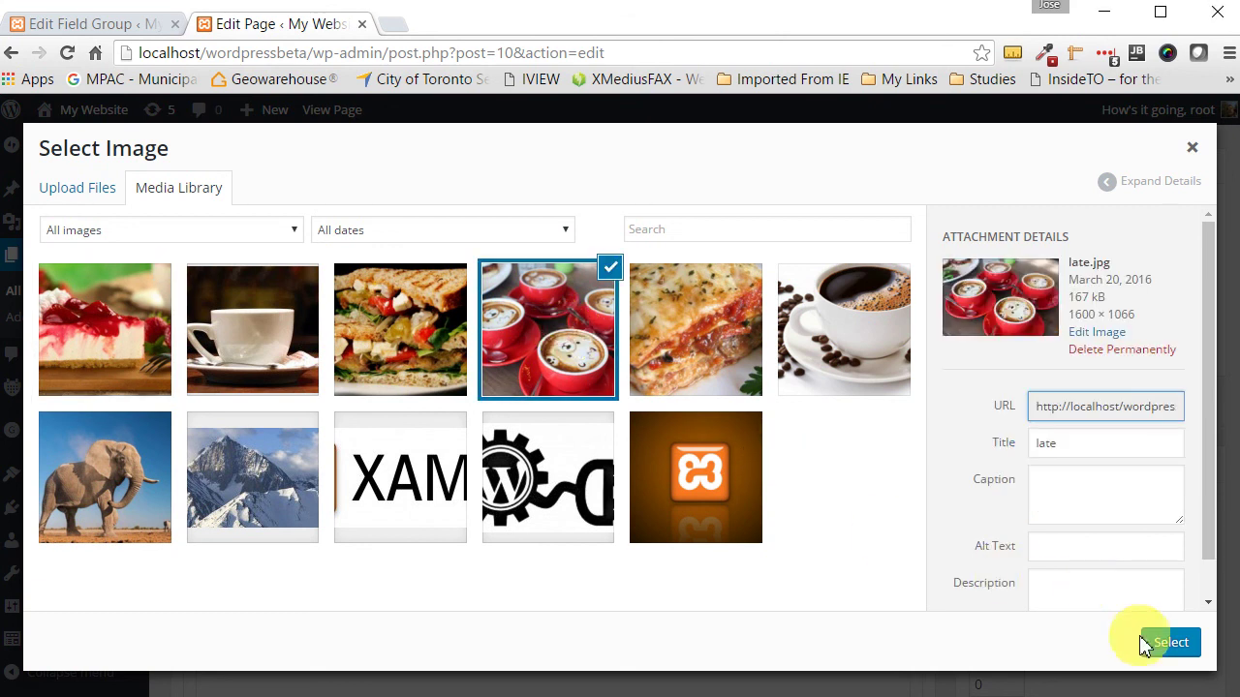
{"action": "left_click", "coordinate": [1171, 646]}
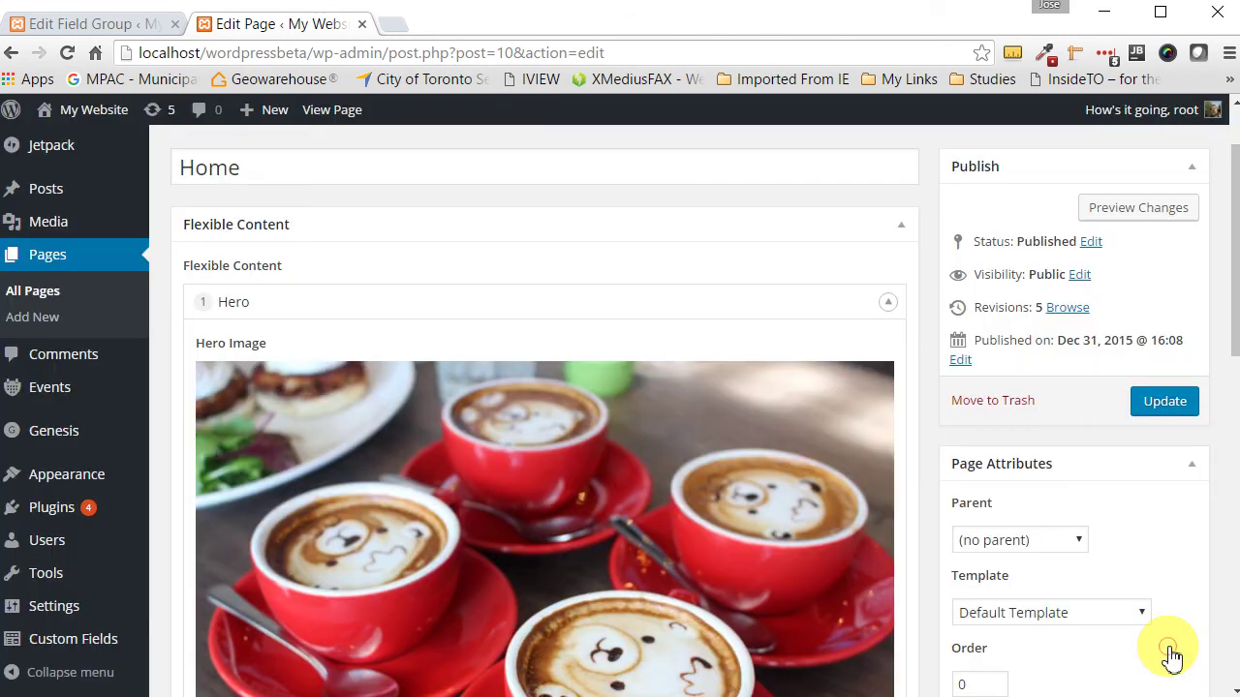
Step: Fill Hero Text with two justified "Lorem ipsum" paragraphs as HTML code and update the Home page
{"action": "scroll", "coordinate": [652, 629], "scroll_direction": "down", "scroll_amount": 2}
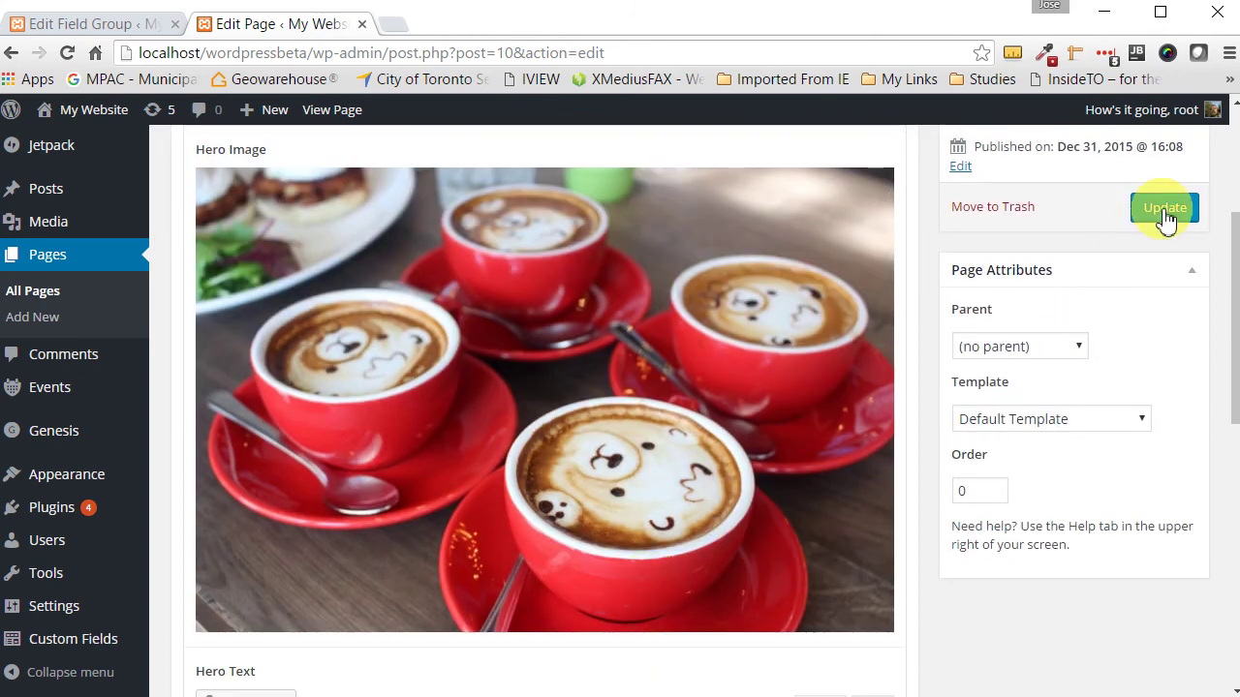
{"action": "scroll", "coordinate": [499, 630], "scroll_direction": "down", "scroll_amount": 4}
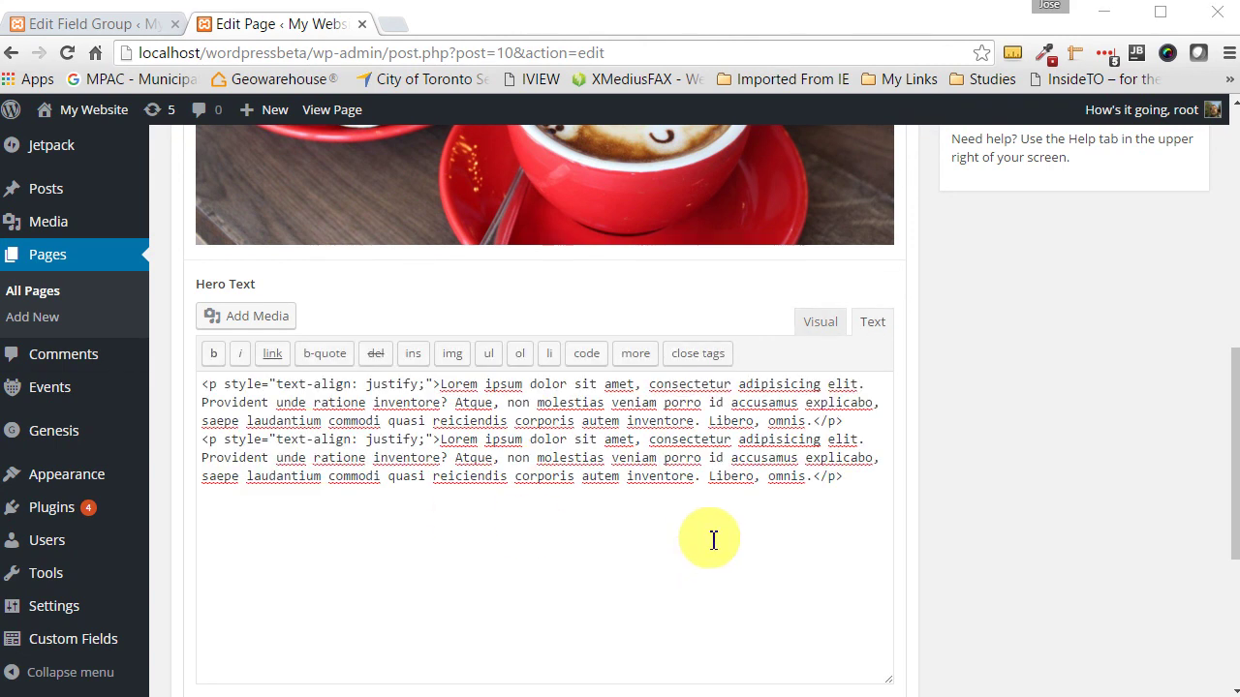
{"action": "scroll", "coordinate": [844, 567], "scroll_direction": "up", "scroll_amount": 5}
{"action": "scroll", "coordinate": [899, 579], "scroll_direction": "up", "scroll_amount": 2}
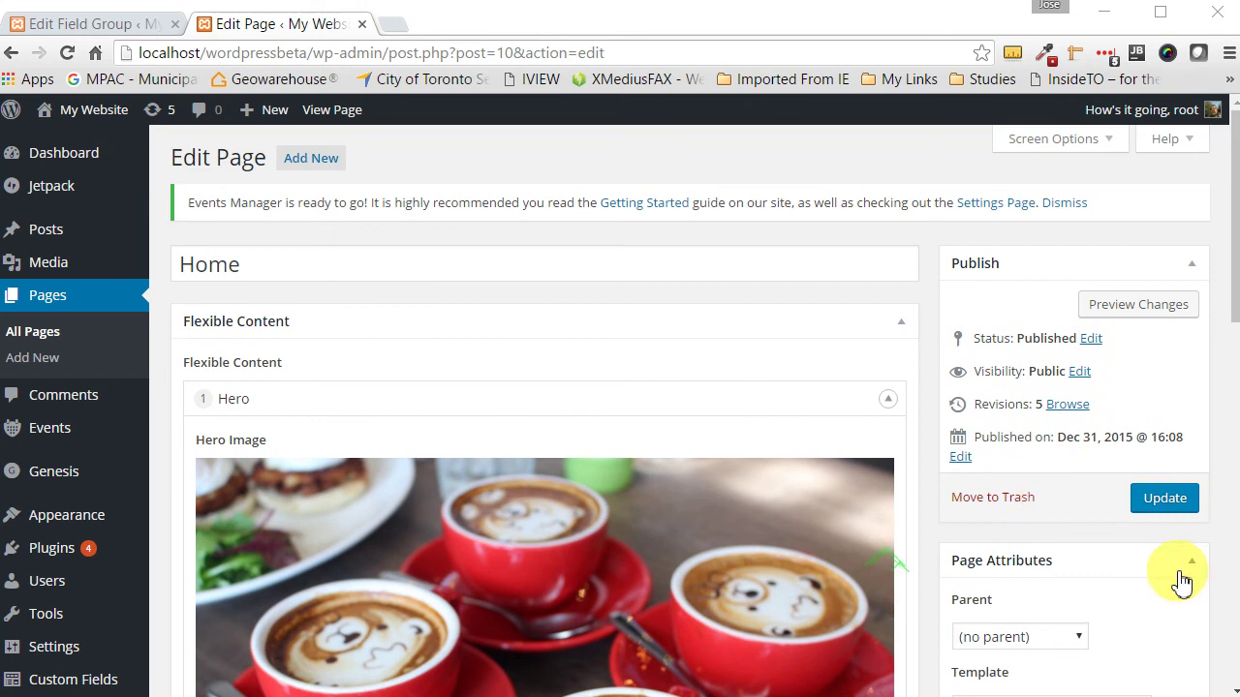
{"action": "left_click", "coordinate": [1166, 499]}
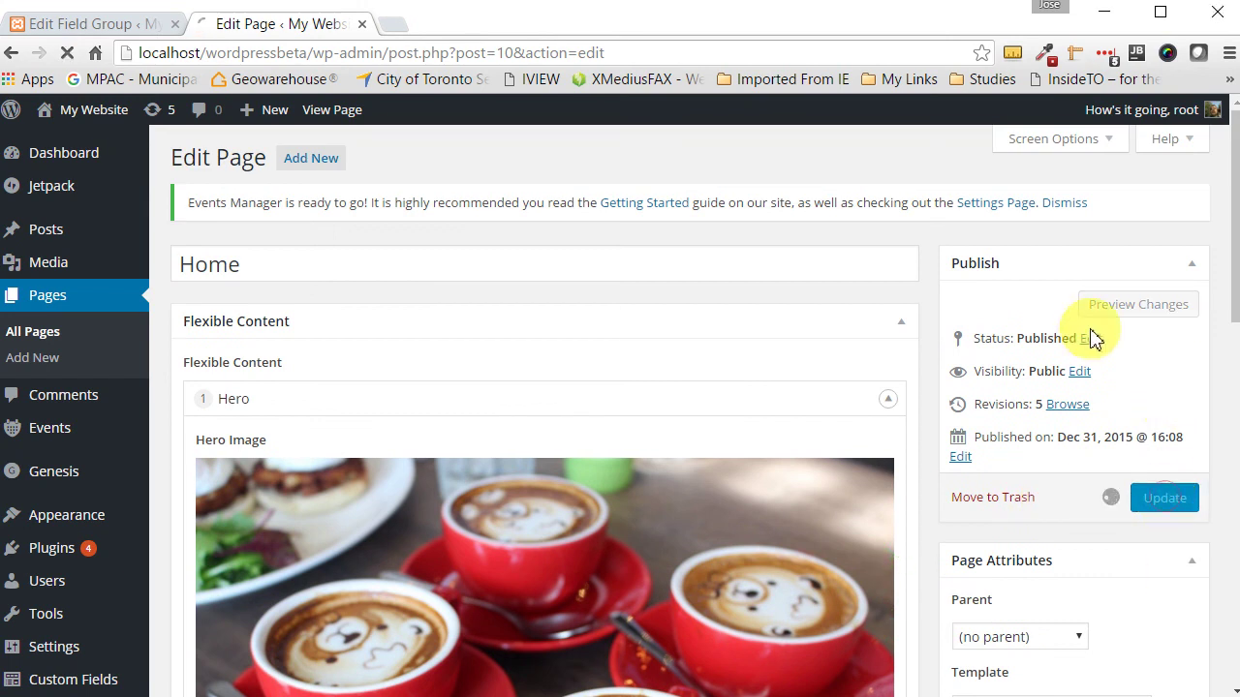
Step: Open the site's front page in a new tab and reload it to check the Hero section's output
{"action": "left_click", "coordinate": [126, 27]}
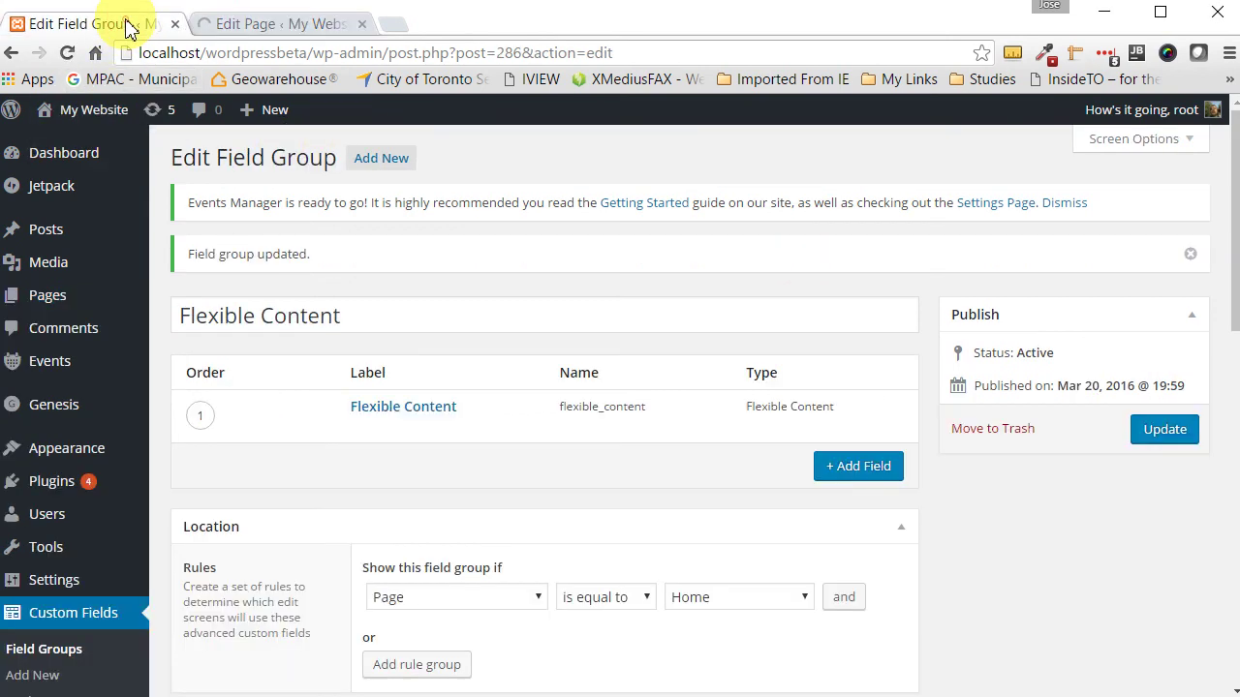
{"action": "left_click", "coordinate": [203, 29]}
{"action": "mouse_move", "coordinate": [96, 114]}
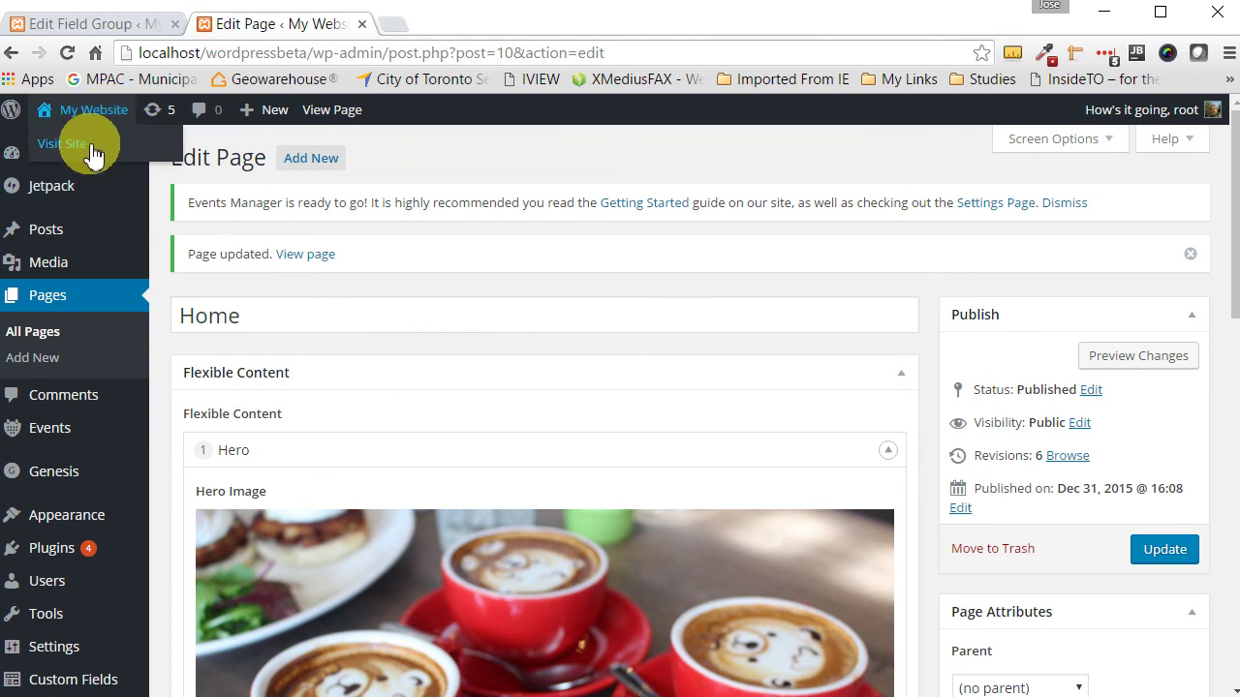
{"action": "right_click", "coordinate": [89, 145]}
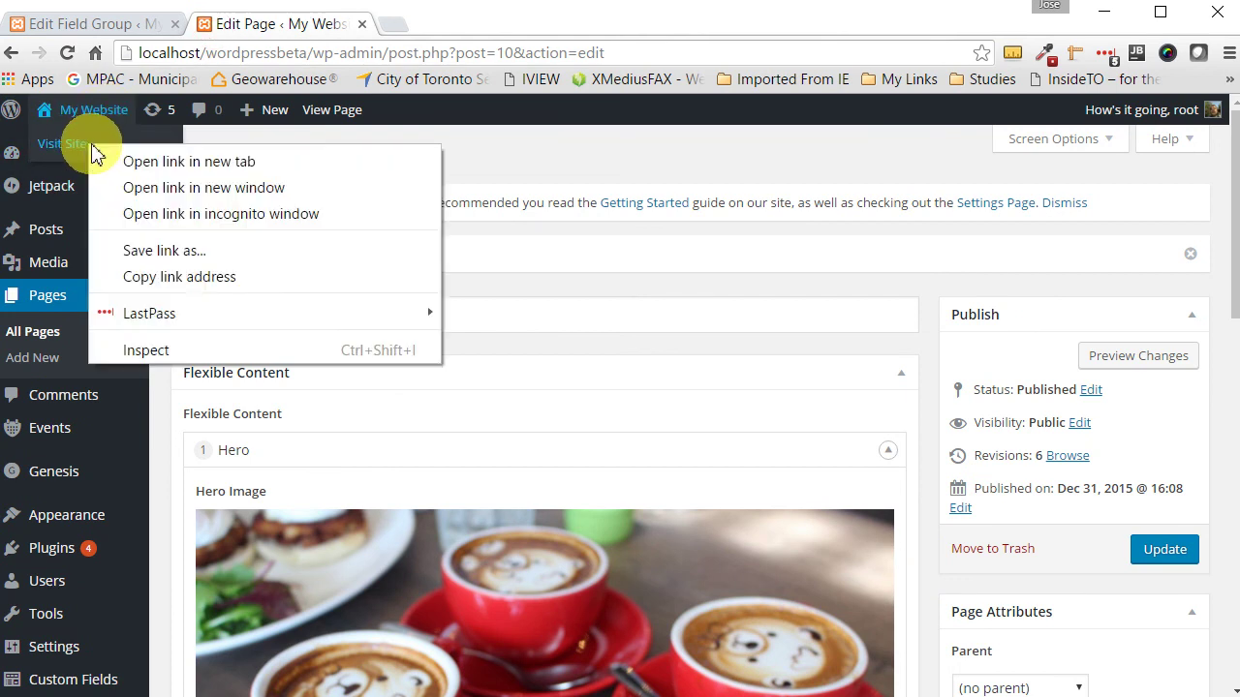
{"action": "left_click", "coordinate": [184, 166]}
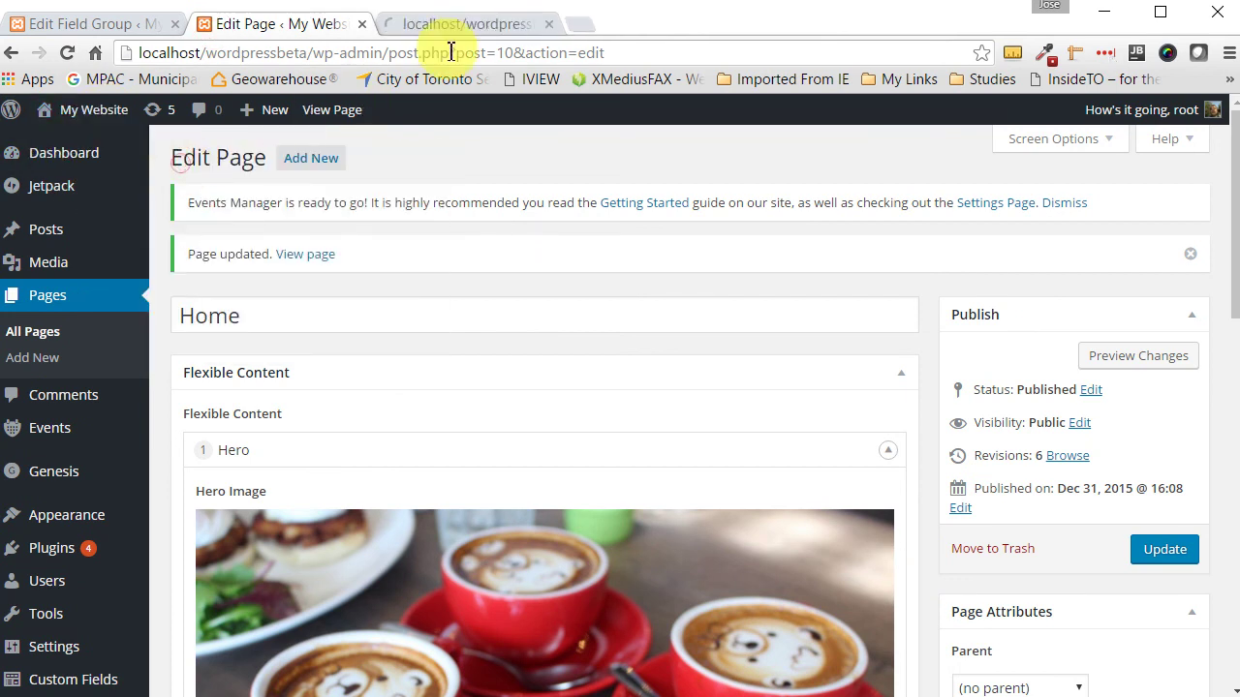
{"action": "left_click", "coordinate": [465, 31]}
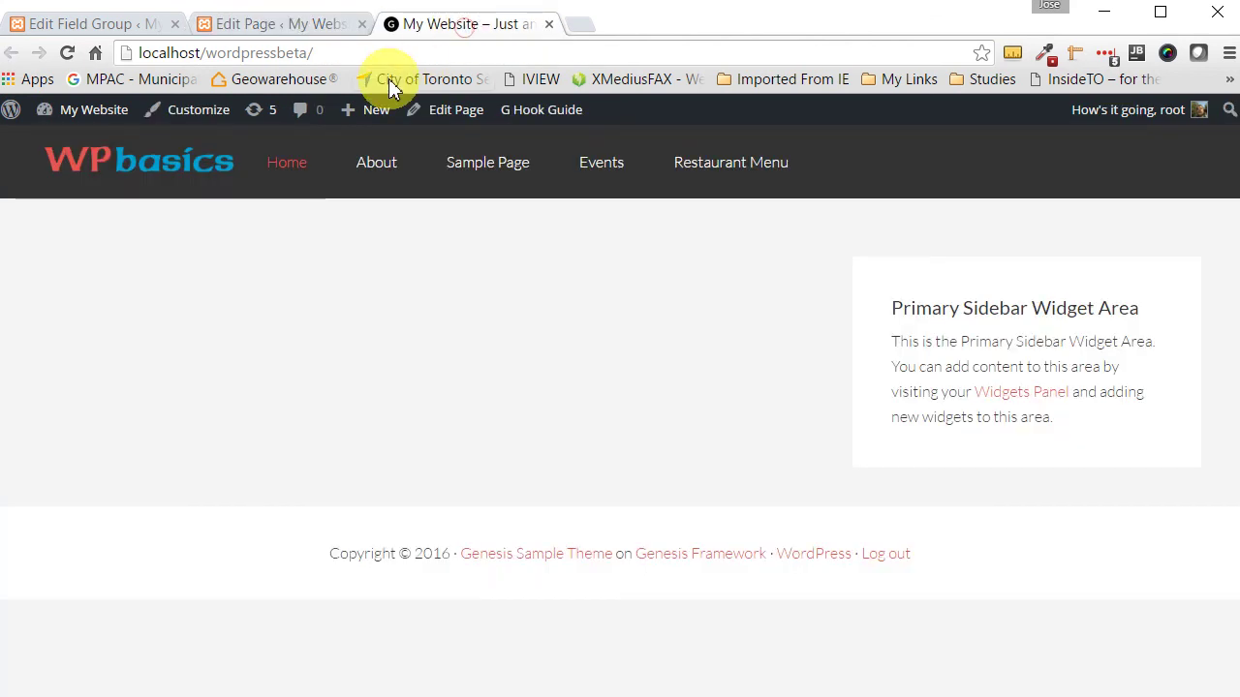
{"action": "left_click", "coordinate": [67, 53]}
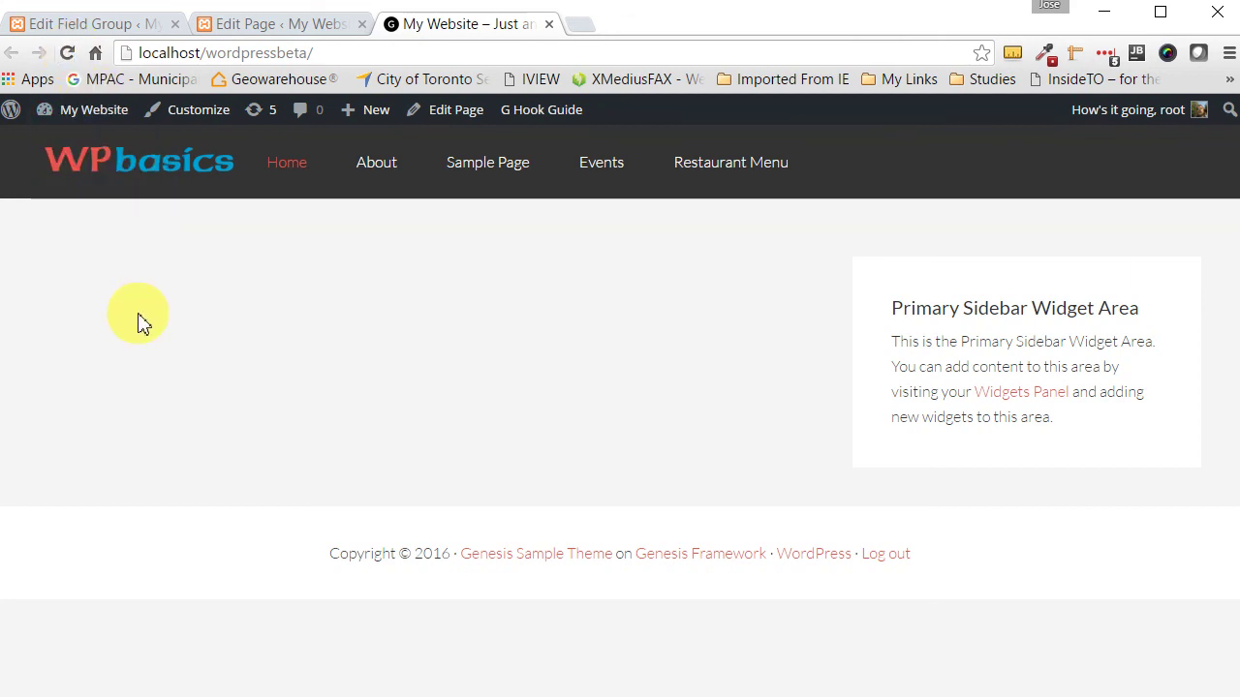
{"action": "left_click", "coordinate": [301, 32]}
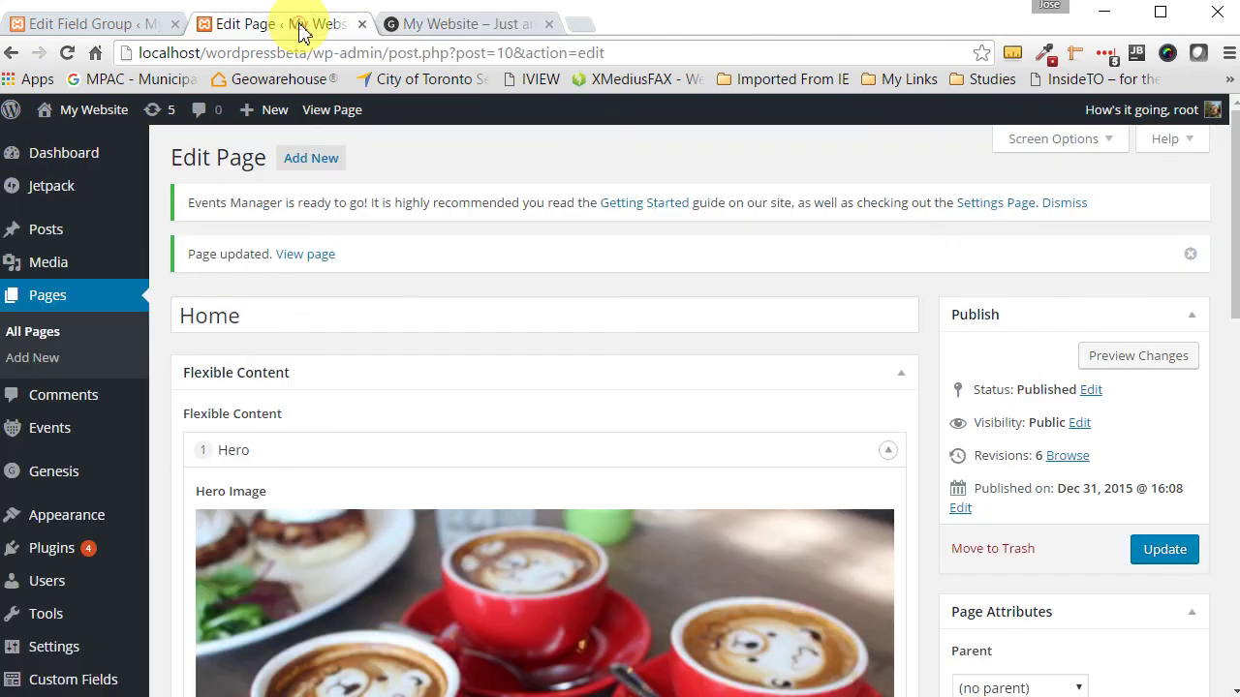
{"action": "left_click", "coordinate": [451, 27]}
Step: Enable "Show Call to Action?" under Display CTA Button in the Home page's Hero section
{"action": "left_click", "coordinate": [242, 27]}
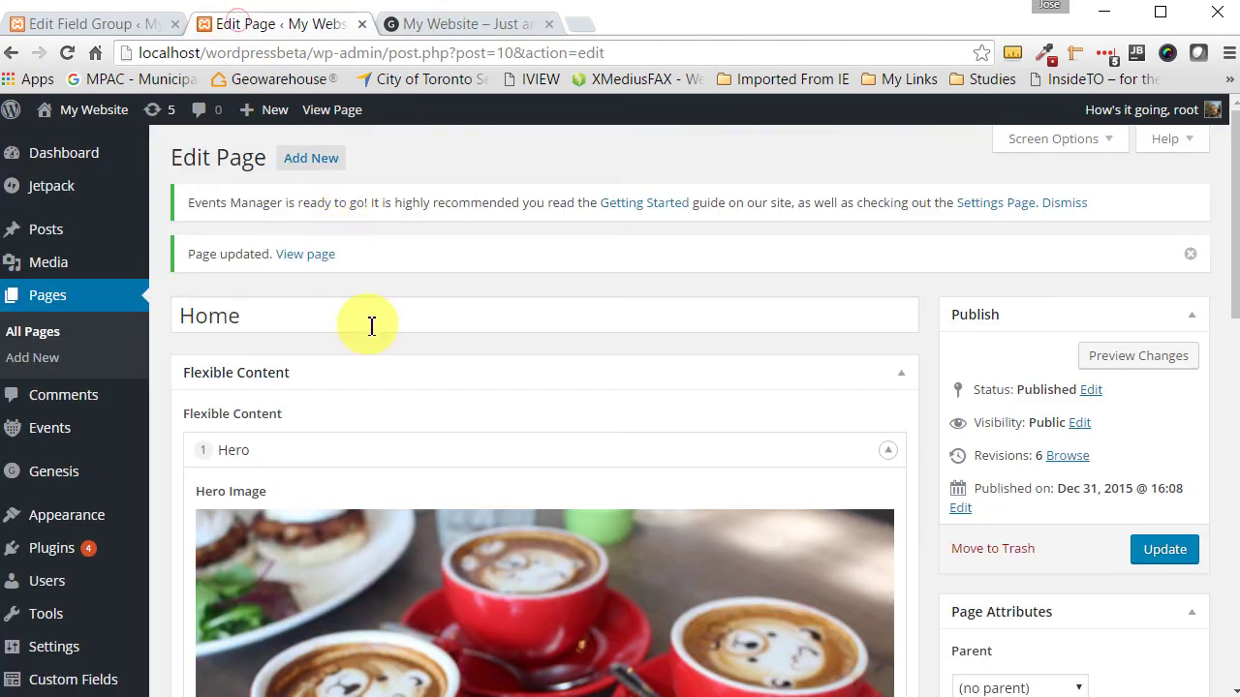
{"action": "scroll", "coordinate": [458, 533], "scroll_direction": "down", "scroll_amount": 2}
{"action": "scroll", "coordinate": [458, 527], "scroll_direction": "down", "scroll_amount": 2}
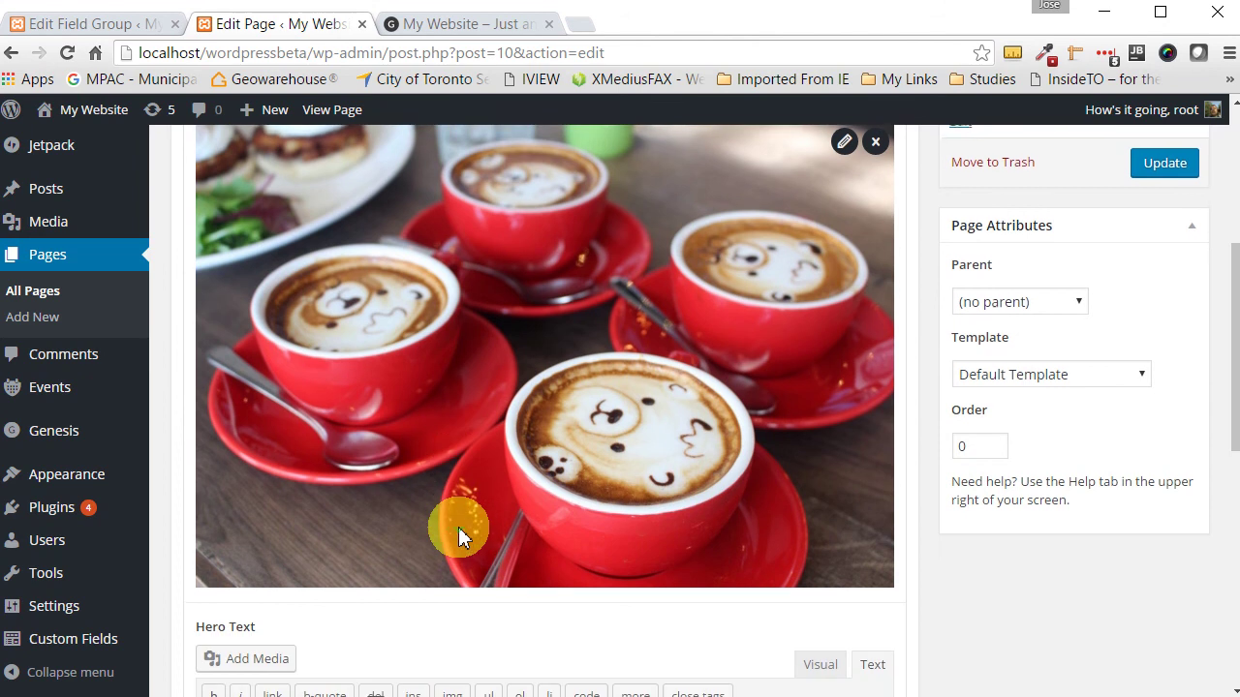
{"action": "scroll", "coordinate": [458, 527], "scroll_direction": "down", "scroll_amount": 4}
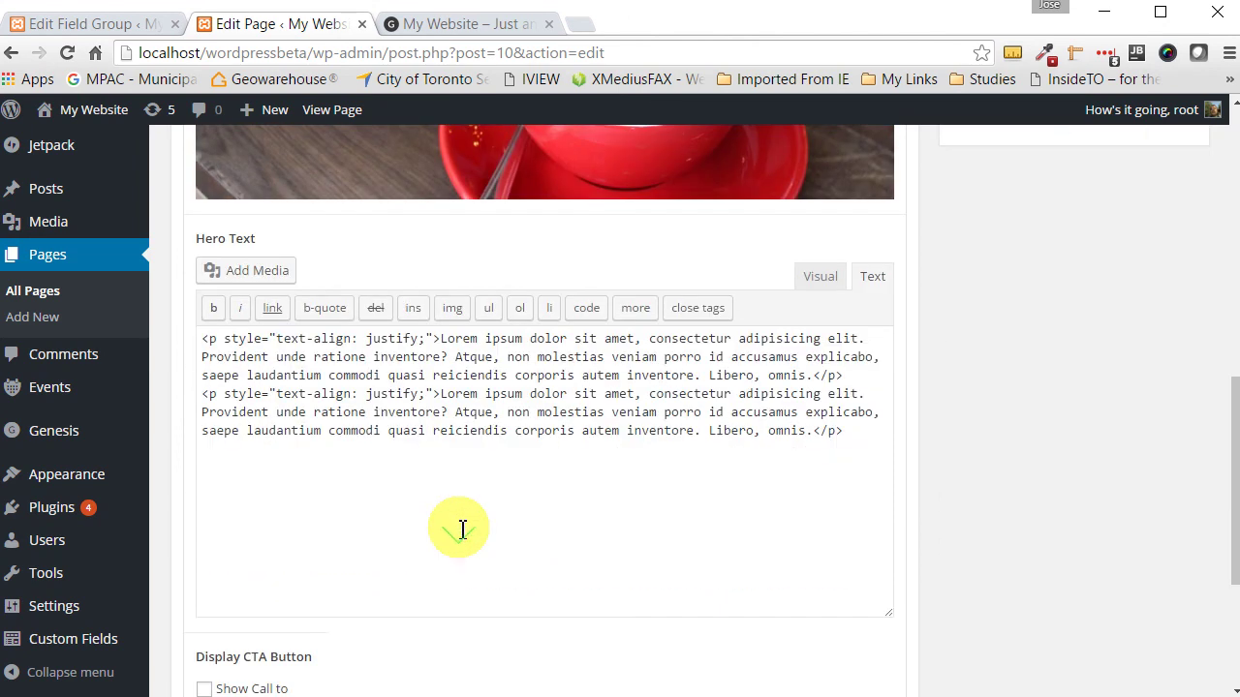
{"action": "scroll", "coordinate": [462, 530], "scroll_direction": "down", "scroll_amount": 2}
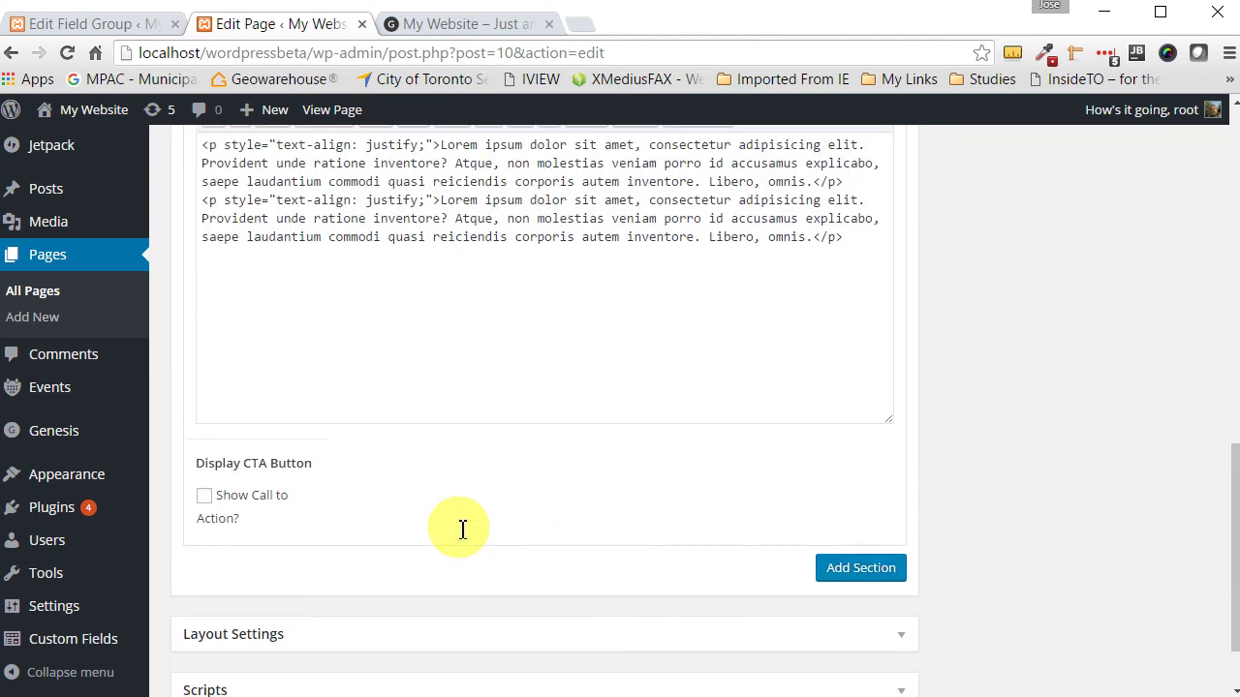
{"action": "scroll", "coordinate": [462, 530], "scroll_direction": "down", "scroll_amount": 1}
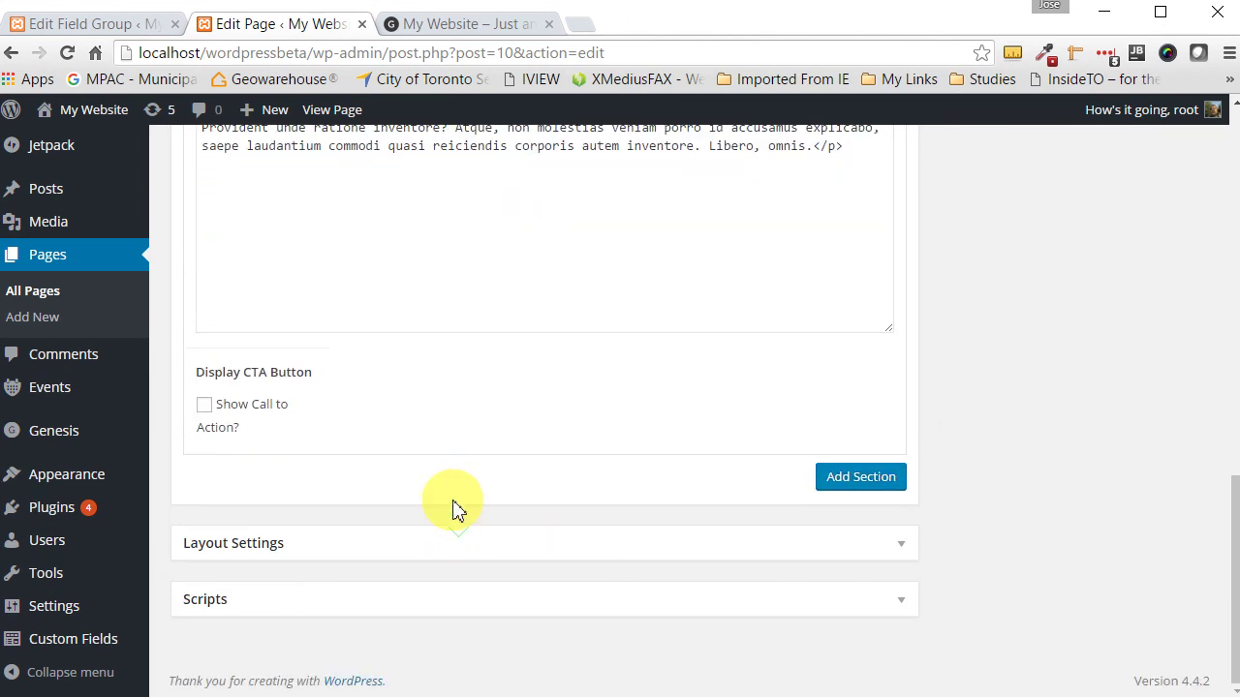
{"action": "left_click", "coordinate": [205, 406]}
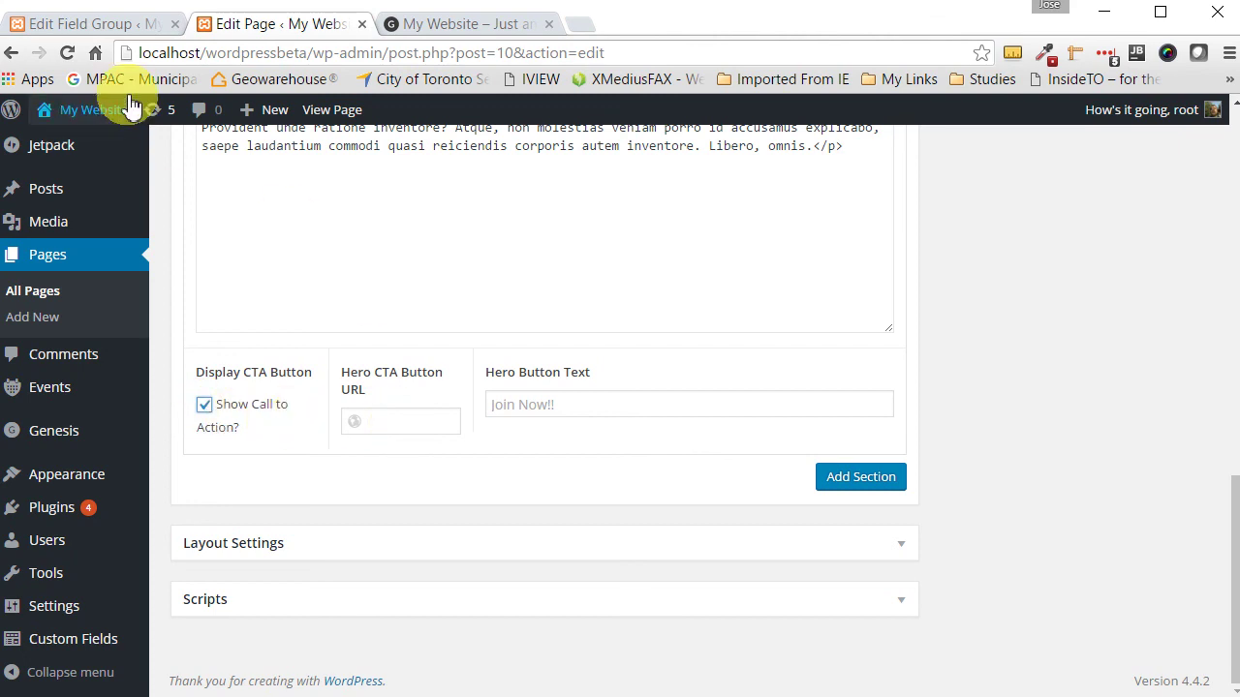
Step: Copy the Restaurant Menu page's address from the site and paste it as the Hero CTA Button URL on the Home page
{"action": "left_click", "coordinate": [474, 23]}
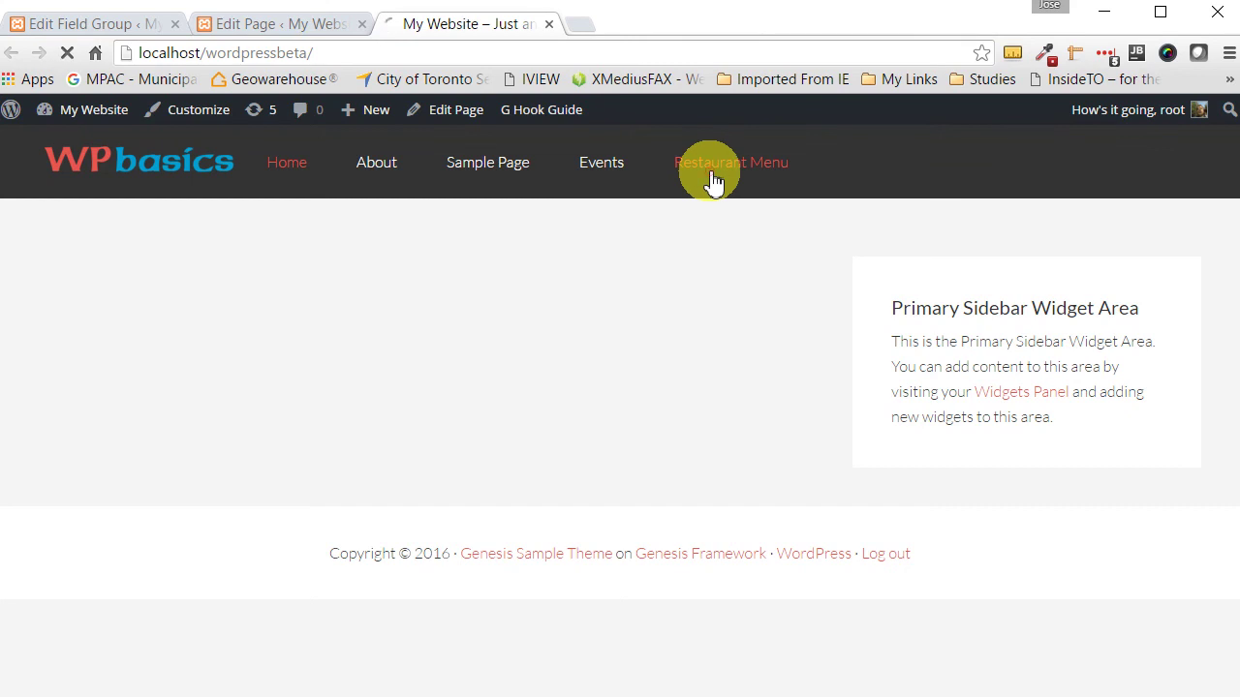
{"action": "left_click", "coordinate": [435, 54]}
{"action": "right_click", "coordinate": [425, 54]}
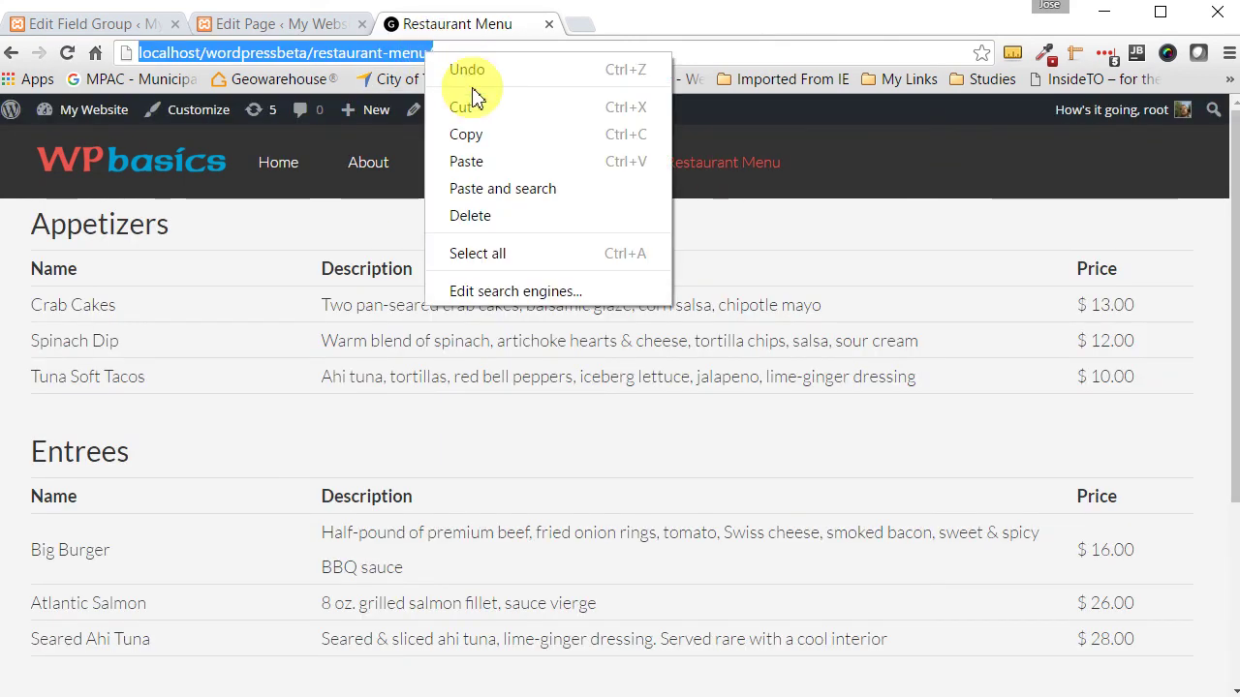
{"action": "left_click", "coordinate": [476, 133]}
{"action": "left_click", "coordinate": [296, 21]}
{"action": "left_click", "coordinate": [388, 422]}
{"action": "right_click", "coordinate": [387, 422]}
{"action": "left_click", "coordinate": [443, 548]}
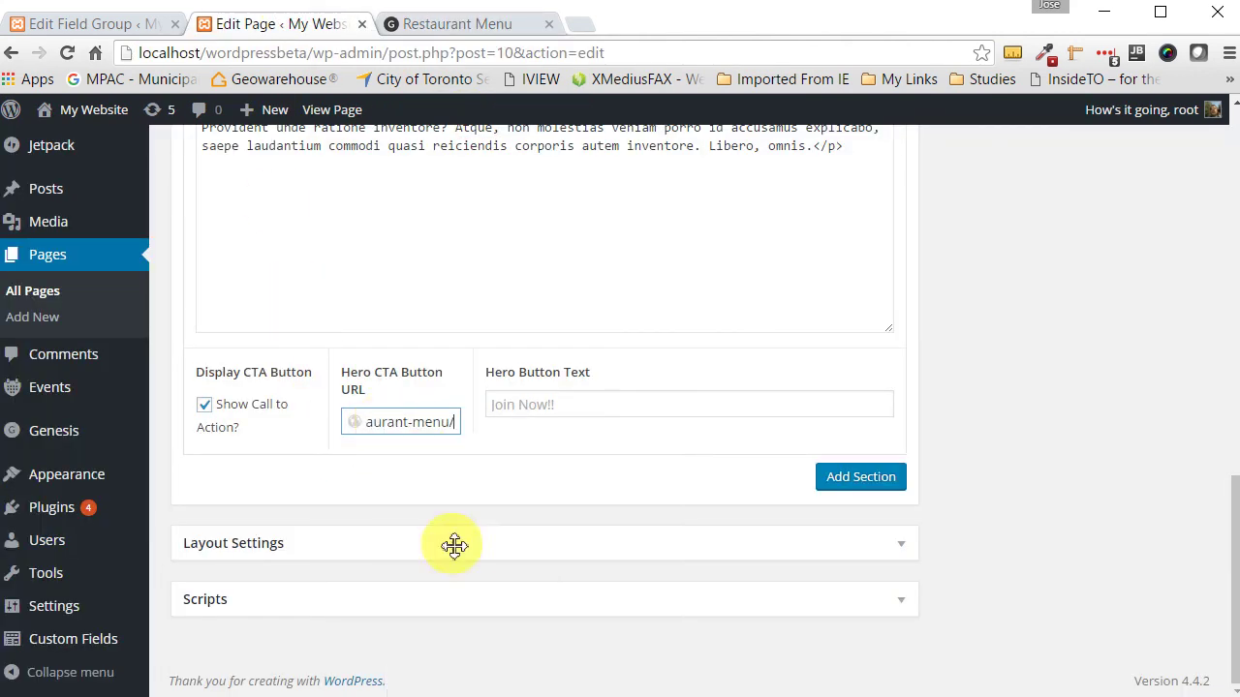
Step: Set the Hero Button Text to "Check out Our Menu!!" and update the Home page
{"action": "left_click", "coordinate": [563, 403]}
{"action": "left_click", "coordinate": [492, 405]}
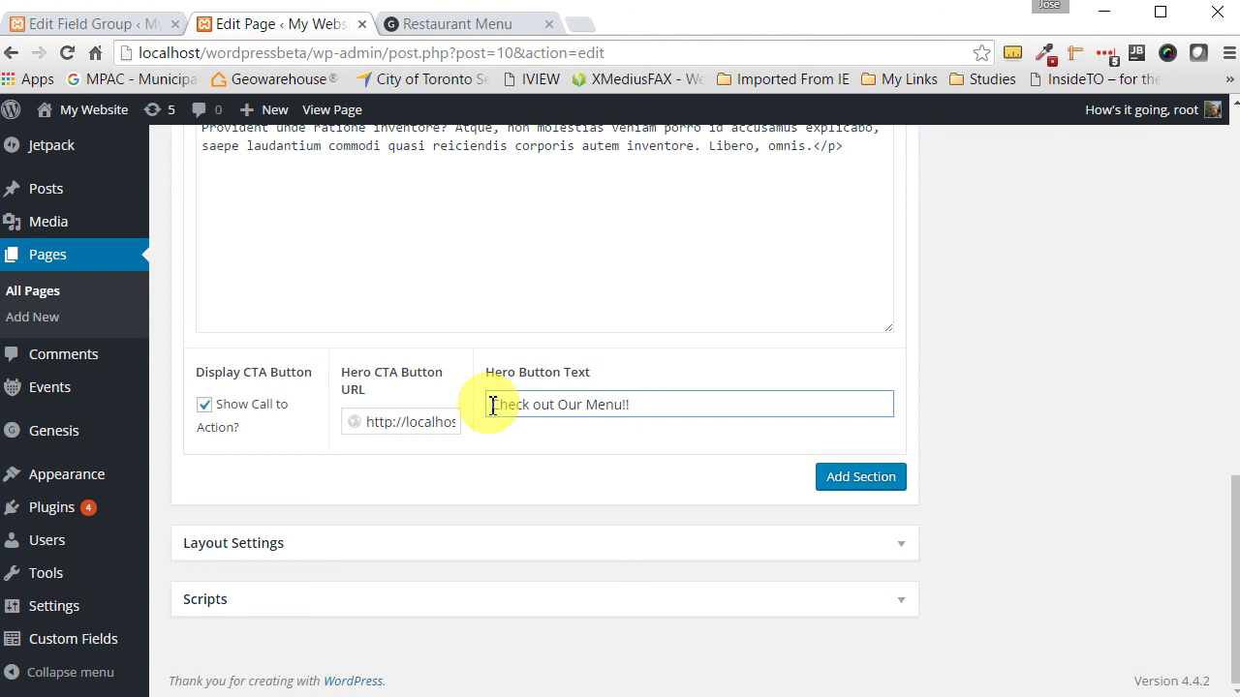
{"action": "left_click", "coordinate": [630, 405]}
{"action": "scroll", "coordinate": [968, 455], "scroll_direction": "up", "scroll_amount": 10}
{"action": "left_click", "coordinate": [1162, 364]}
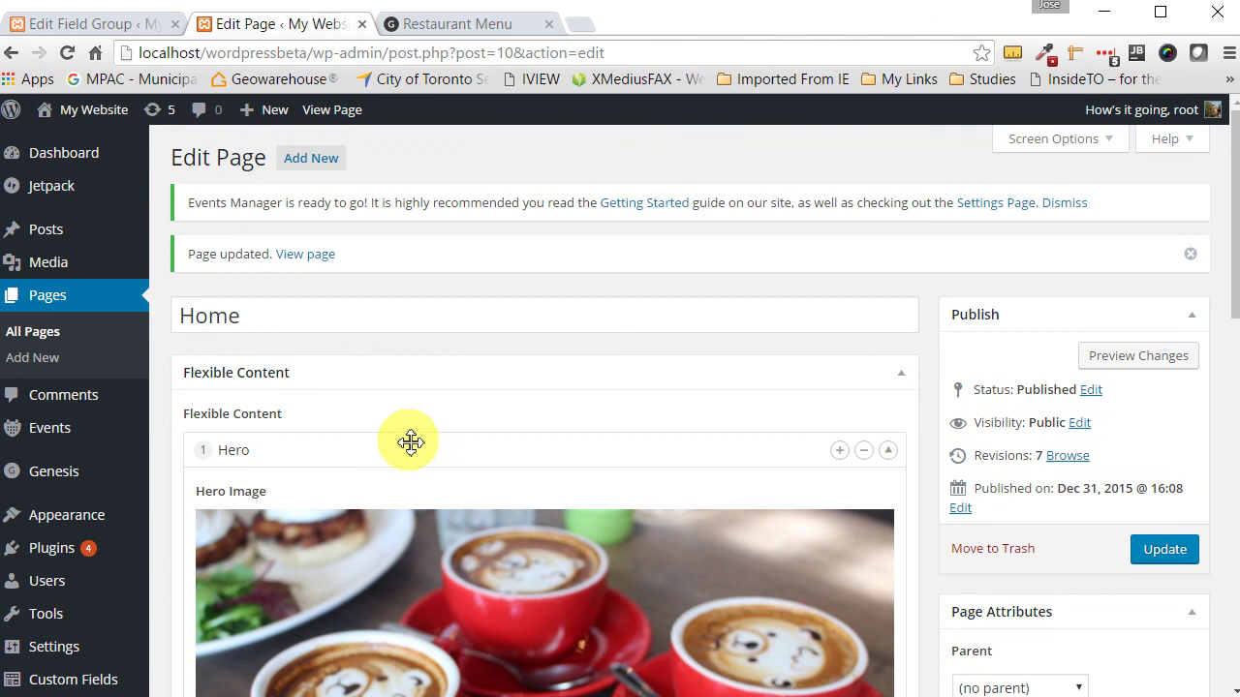
{"action": "scroll", "coordinate": [554, 431], "scroll_direction": "down", "scroll_amount": 1}
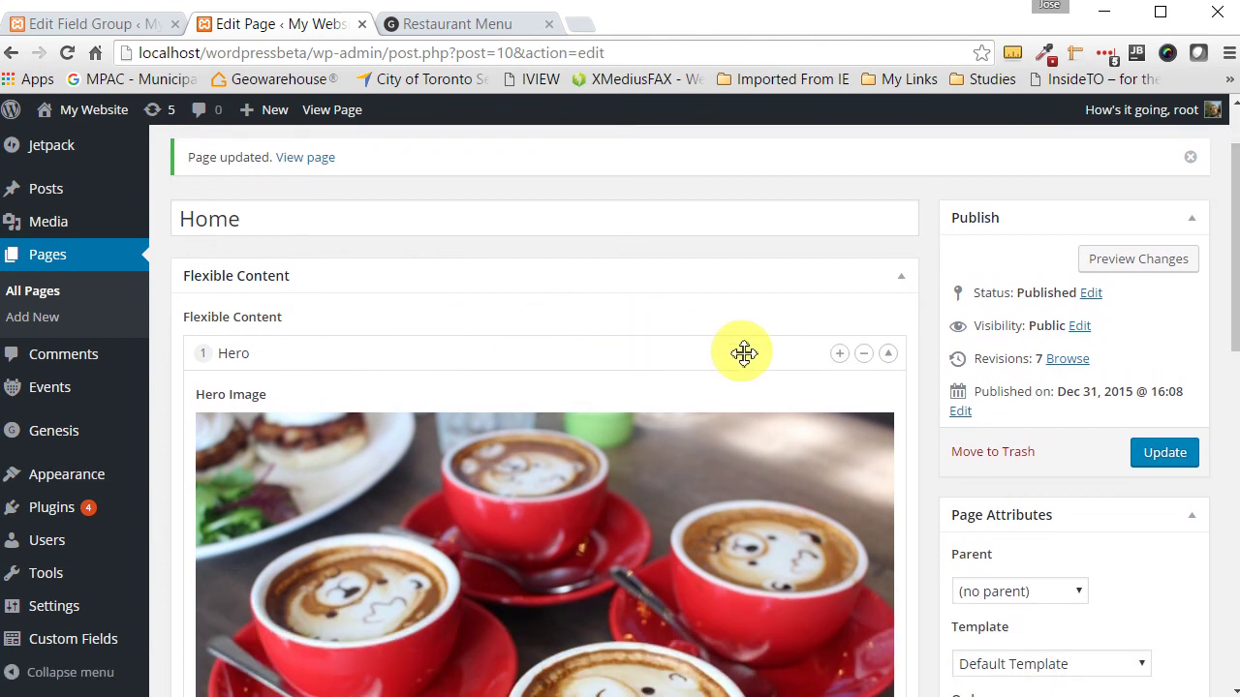
{"action": "scroll", "coordinate": [741, 353], "scroll_direction": "down", "scroll_amount": 2}
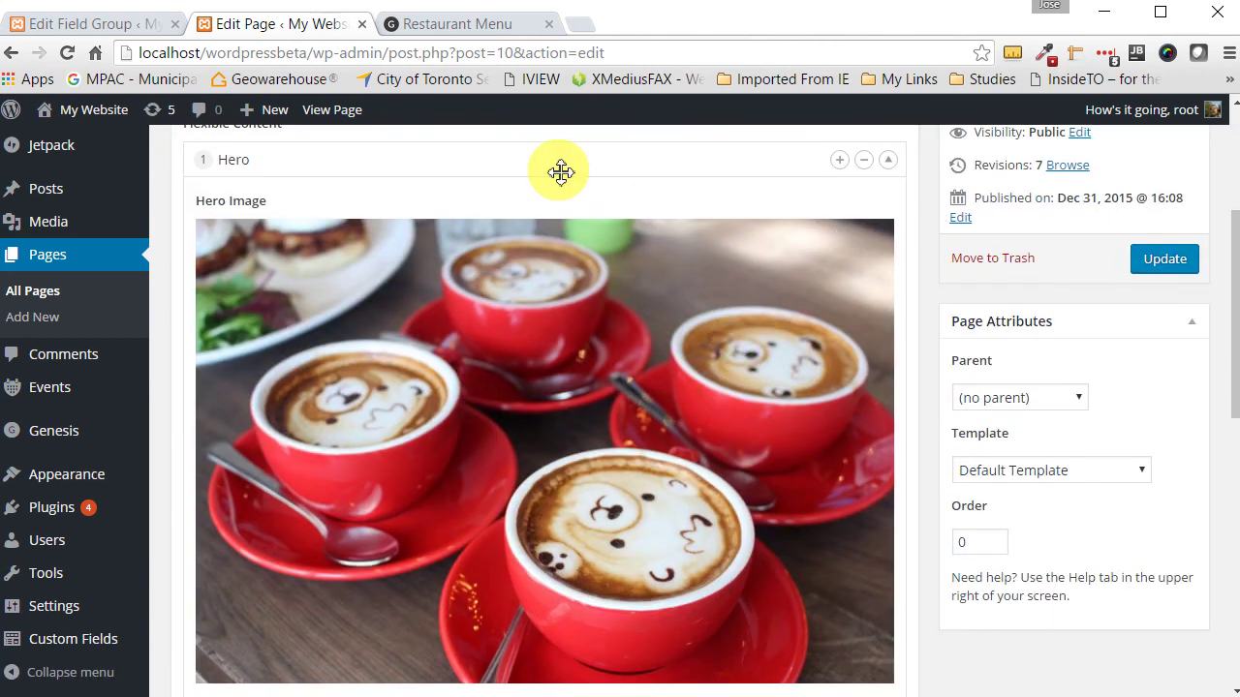